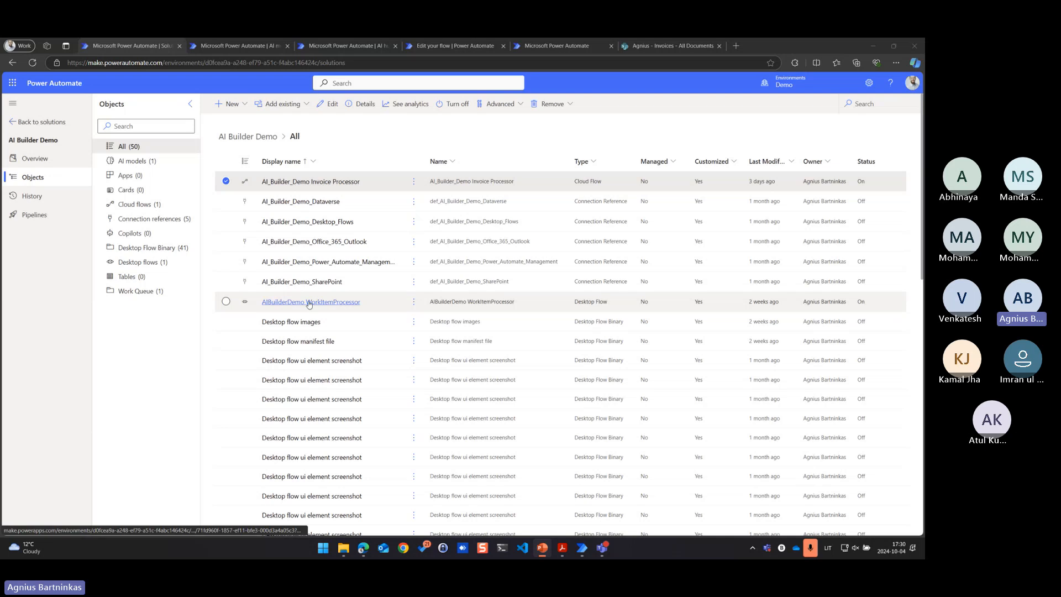
# Review the AI Builder Demo solution's objects and open the Document automation page of the AI hub
pyautogui.scroll(-10, 249, 306)
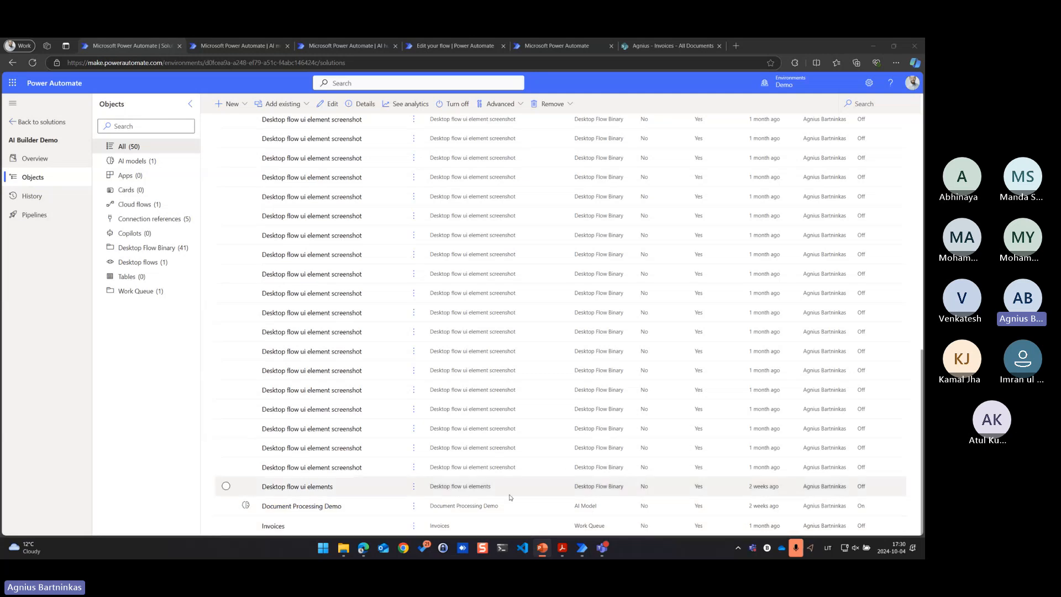
pyautogui.scroll(10, 326, 505)
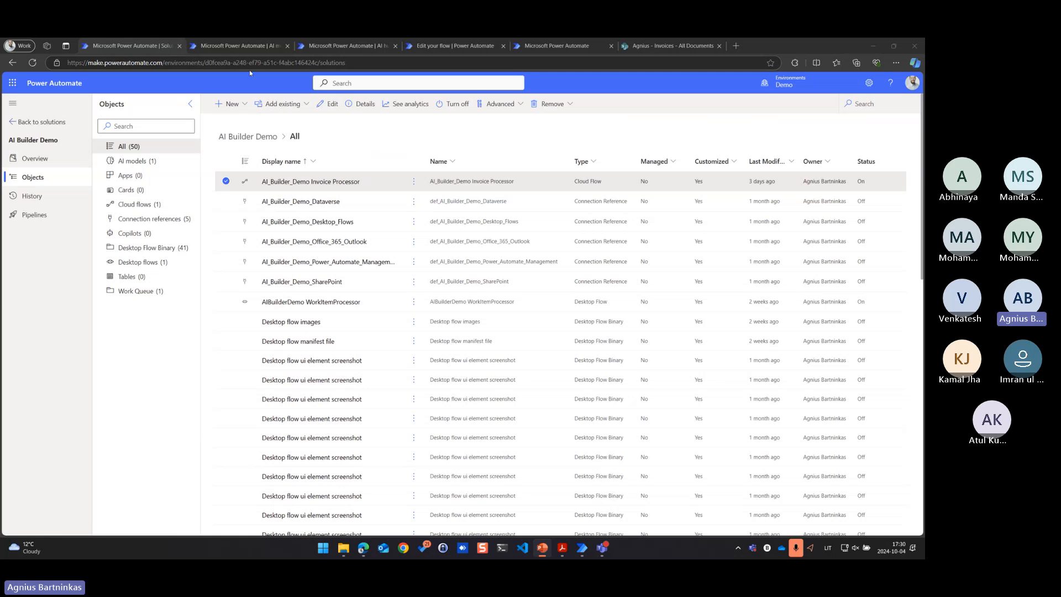
pyautogui.click(248, 48)
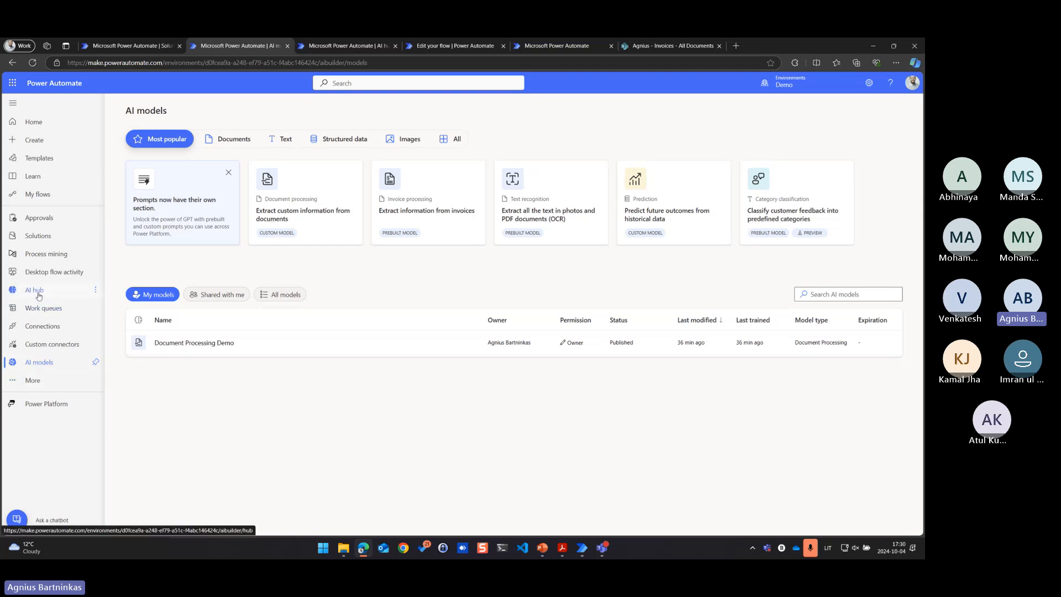
pyautogui.click(38, 296)
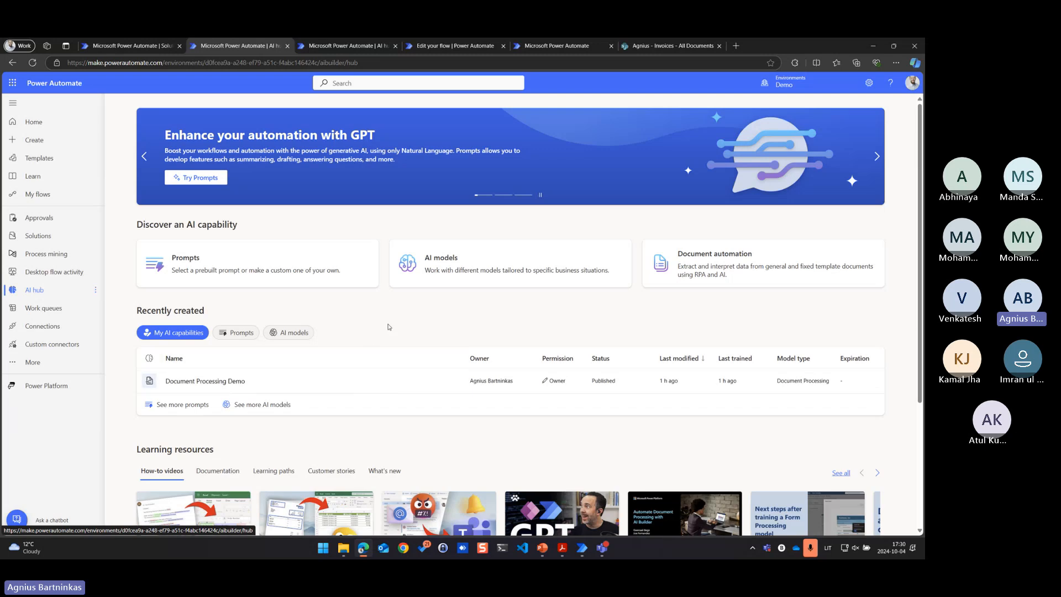
pyautogui.click(689, 271)
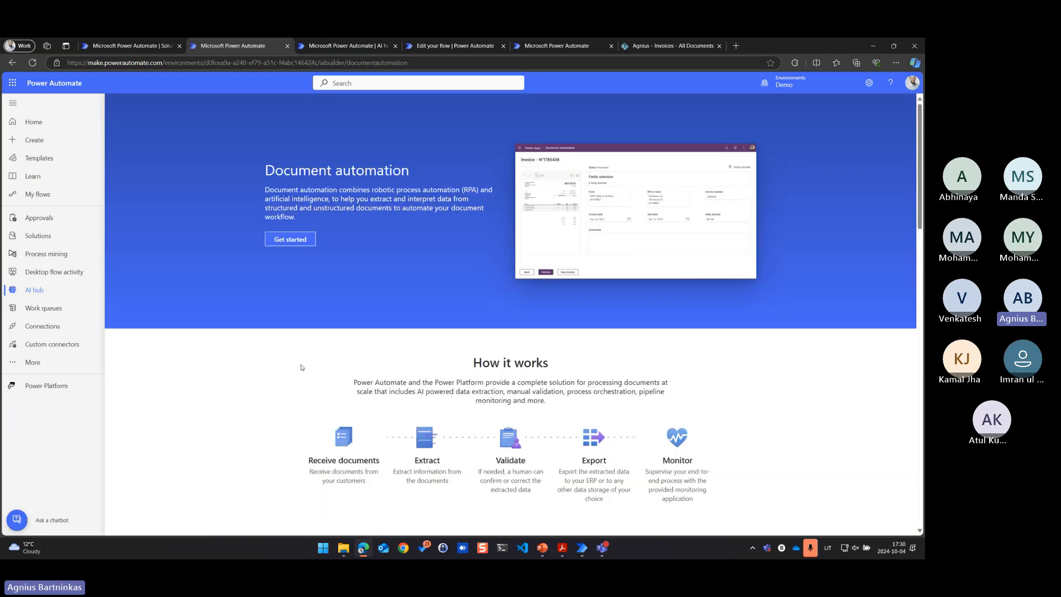
# Review how document automation works and examine the installation steps of the Custom documents and invoices solution
pyautogui.scroll(-2, 301, 367)
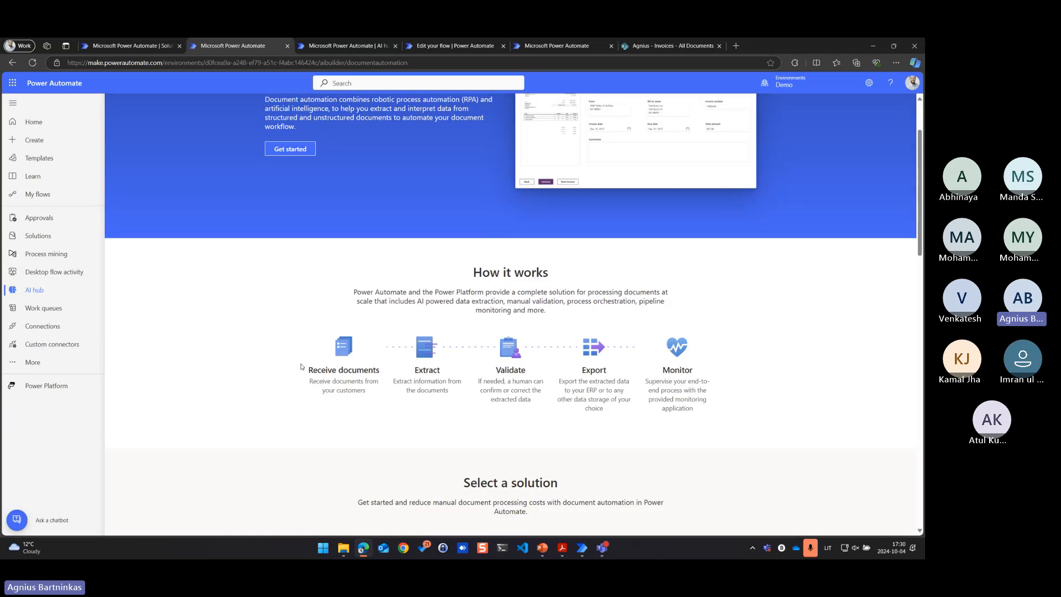
pyautogui.scroll(-4, 301, 367)
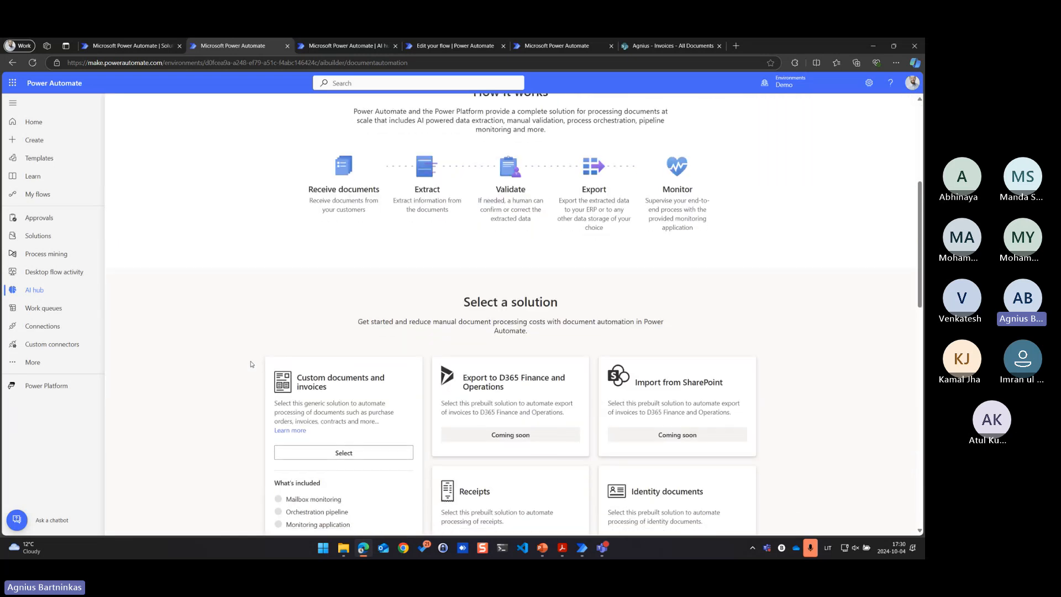
pyautogui.scroll(-2, 194, 473)
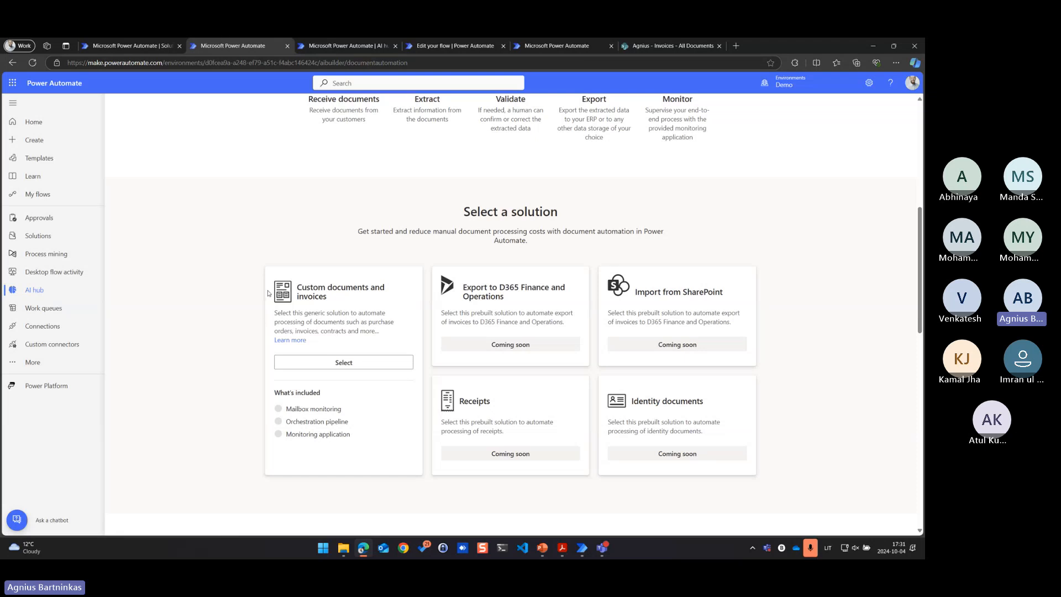
pyautogui.click(300, 363)
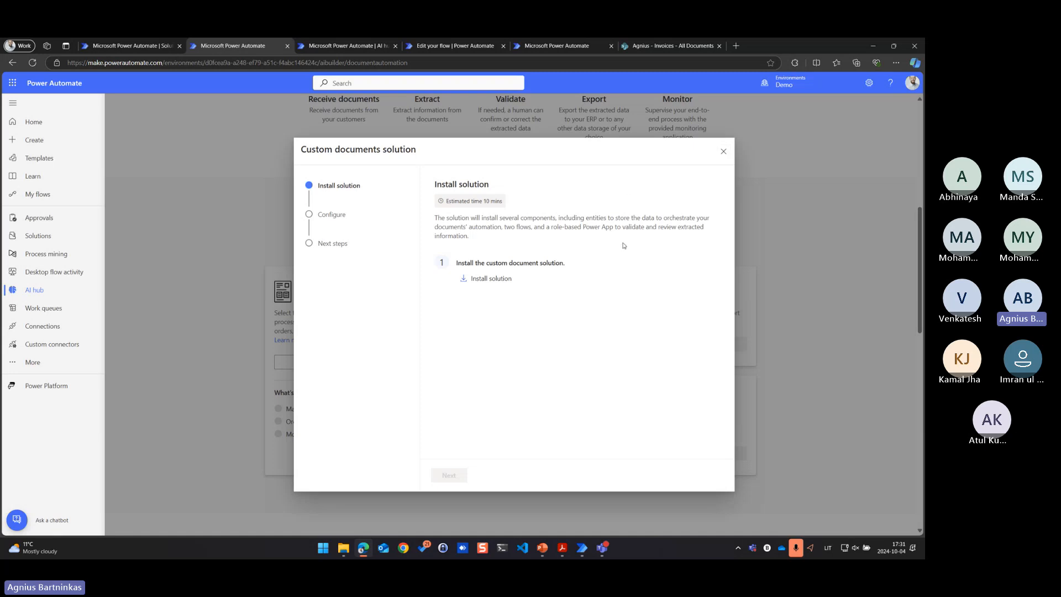
pyautogui.click(722, 152)
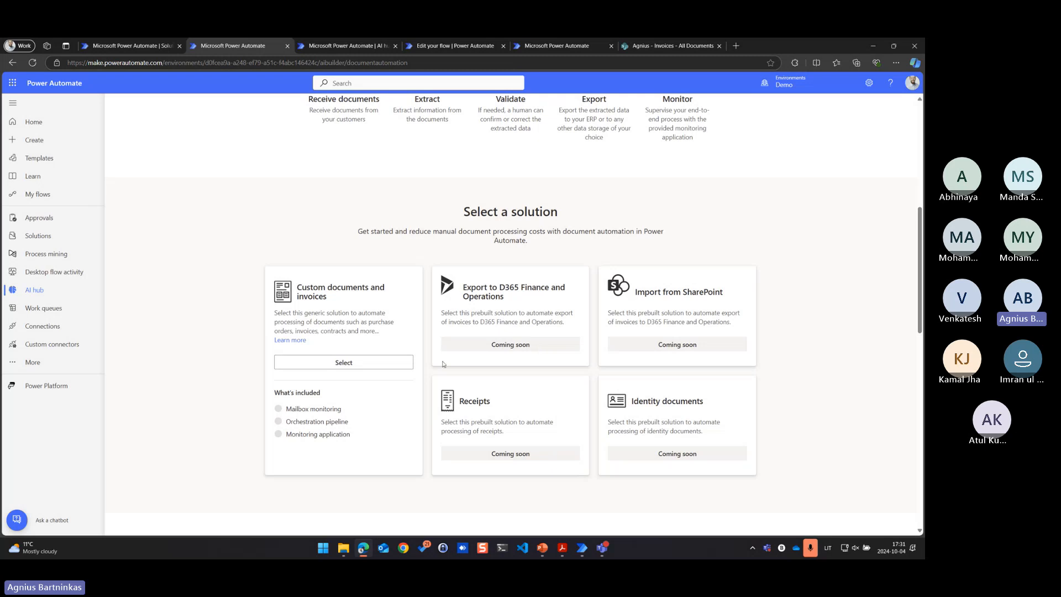
pyautogui.scroll(1, 442, 364)
pyautogui.scroll(2, 442, 364)
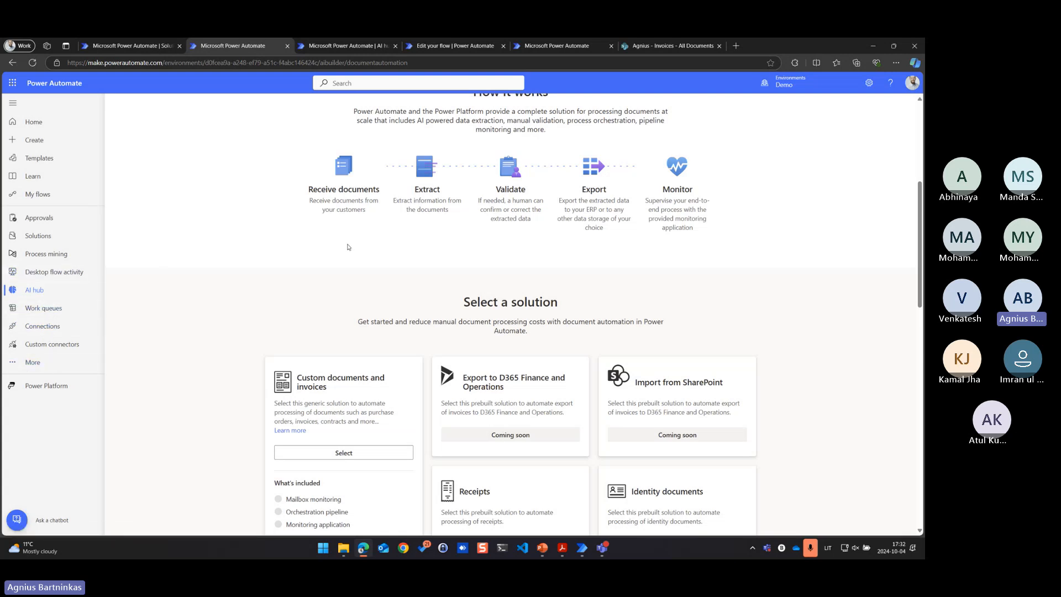
pyautogui.scroll(5, 349, 246)
# Open the AI models page from the AI hub, dismiss the prompts notice and show only document models
pyautogui.click(36, 290)
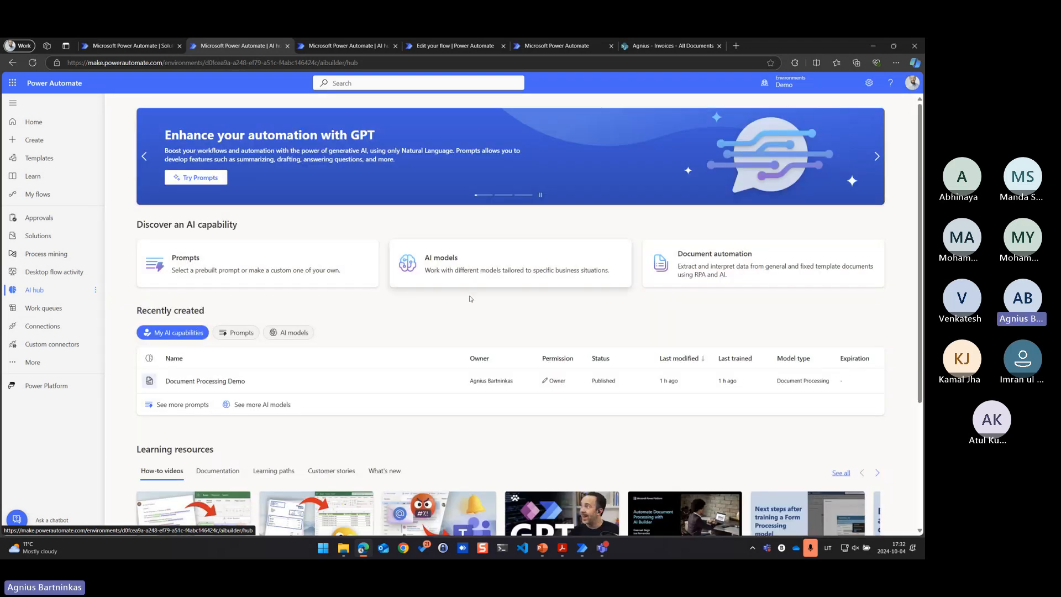
pyautogui.click(459, 270)
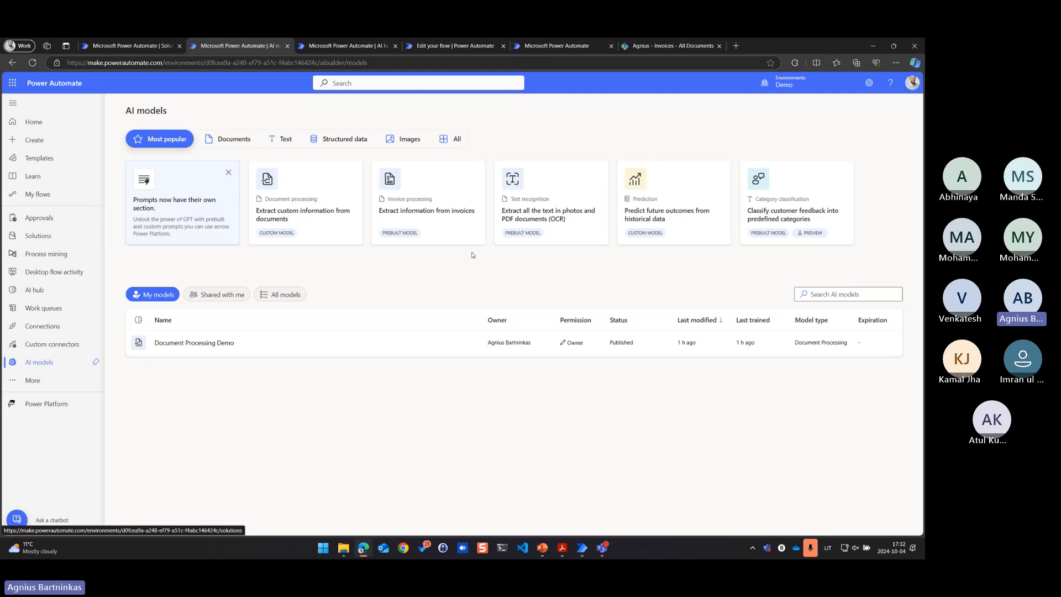
pyautogui.click(228, 172)
pyautogui.click(230, 144)
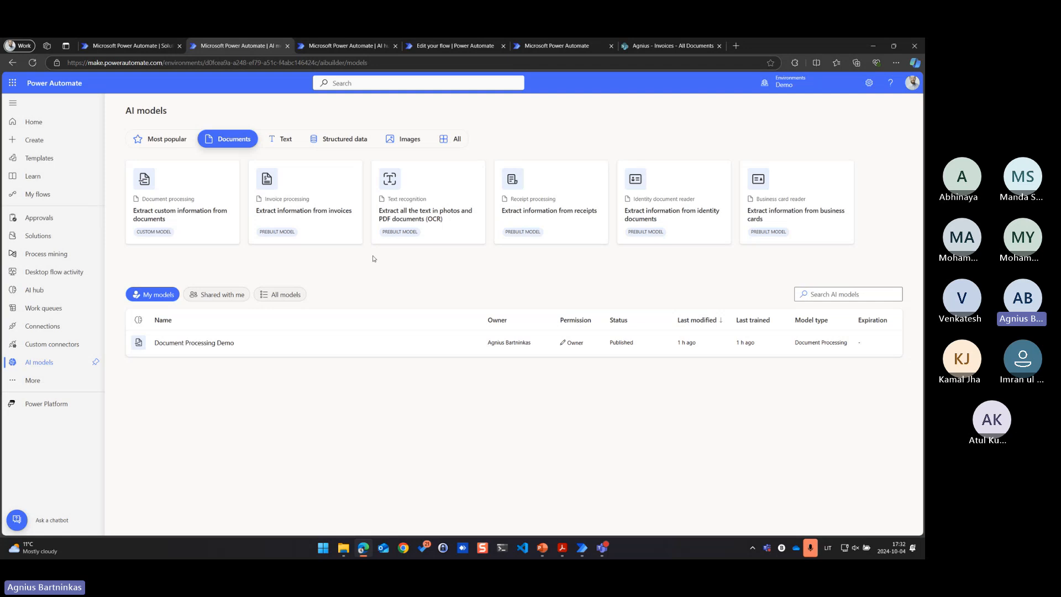
# Examine the prebuilt invoice processing model's sample extracted information and its usage options
pyautogui.click(331, 210)
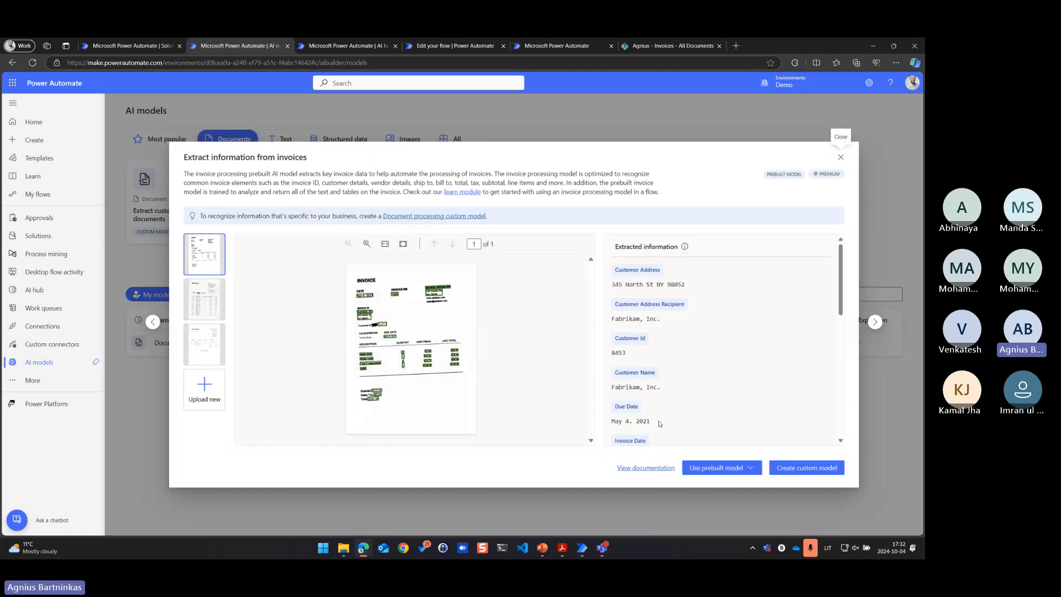
pyautogui.scroll(-5, 659, 423)
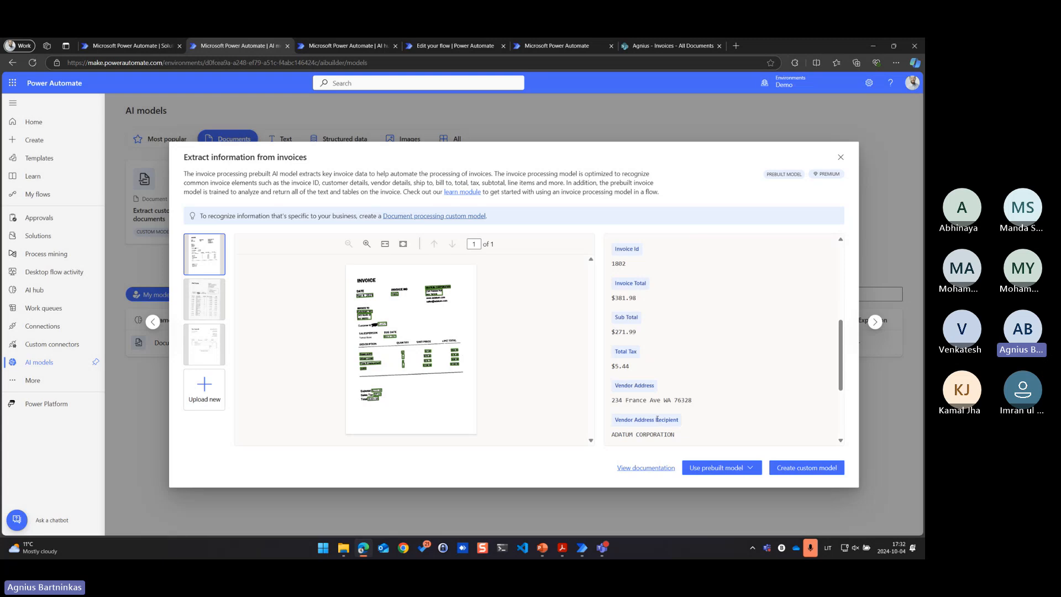
pyautogui.scroll(-3, 655, 416)
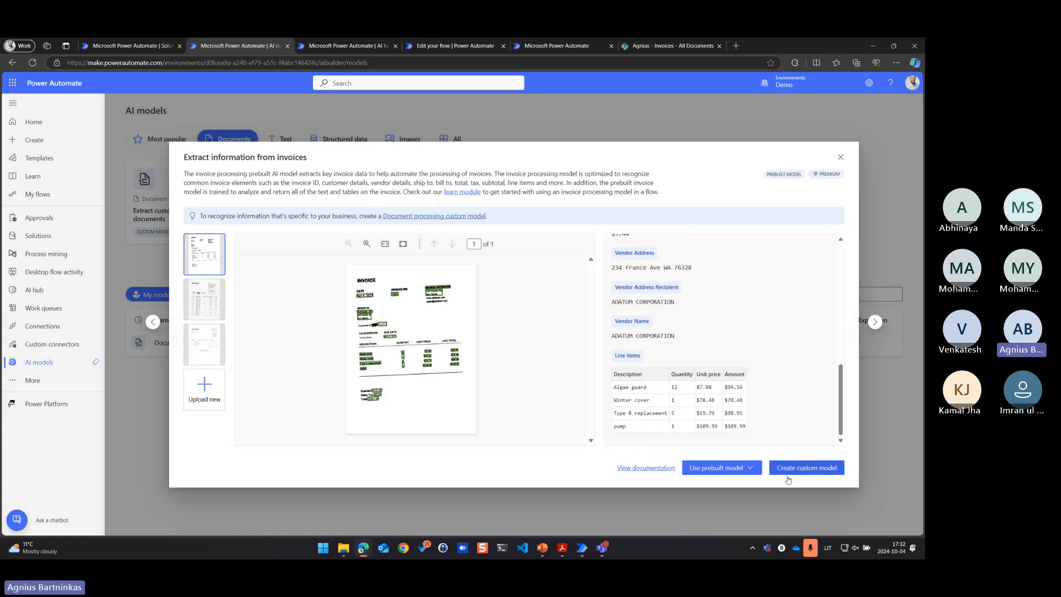
pyautogui.click(760, 473)
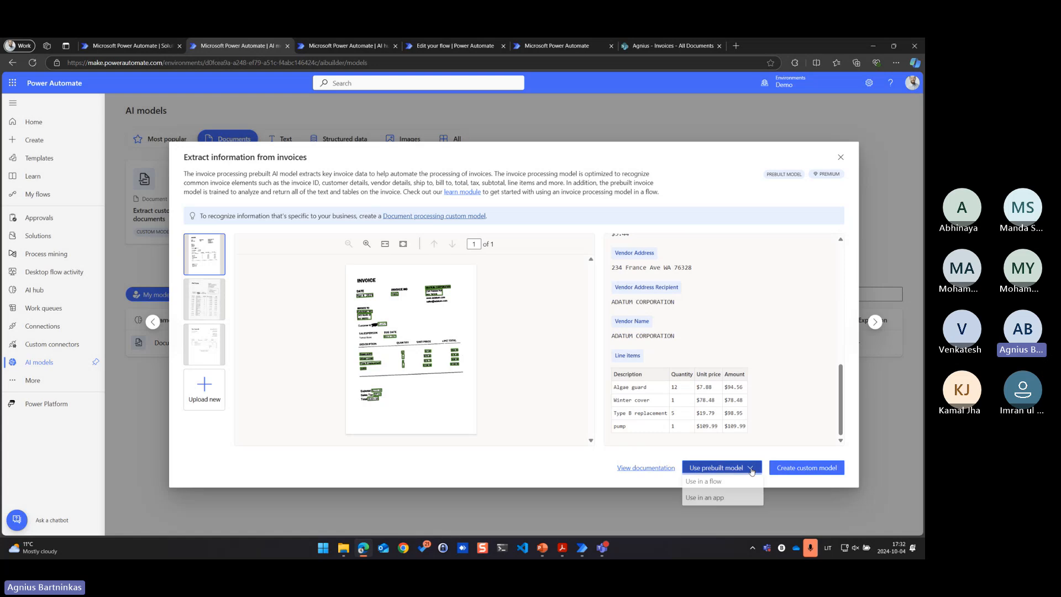
pyautogui.click(568, 477)
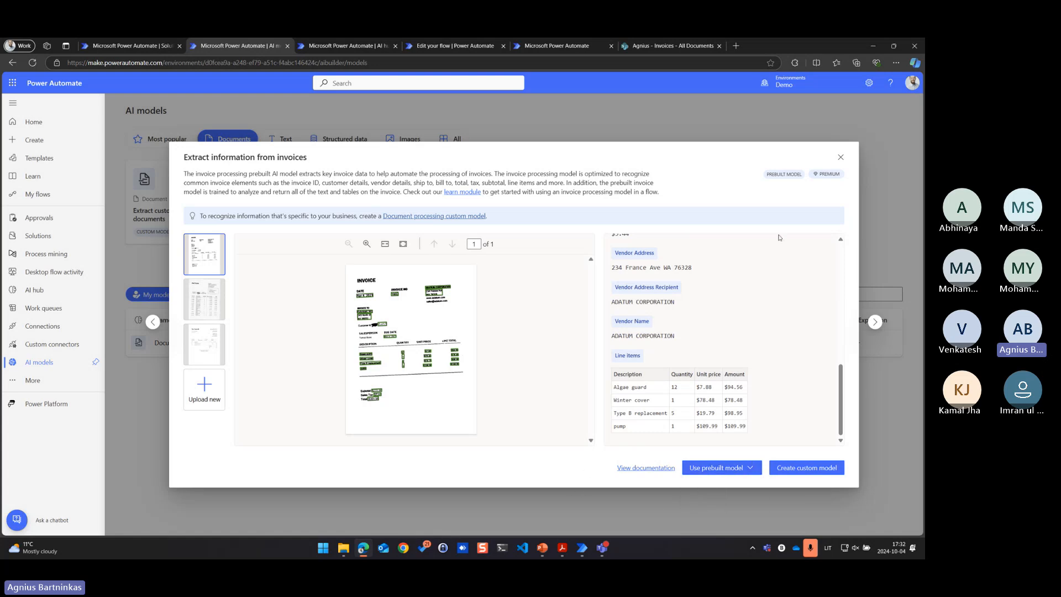
pyautogui.click(841, 158)
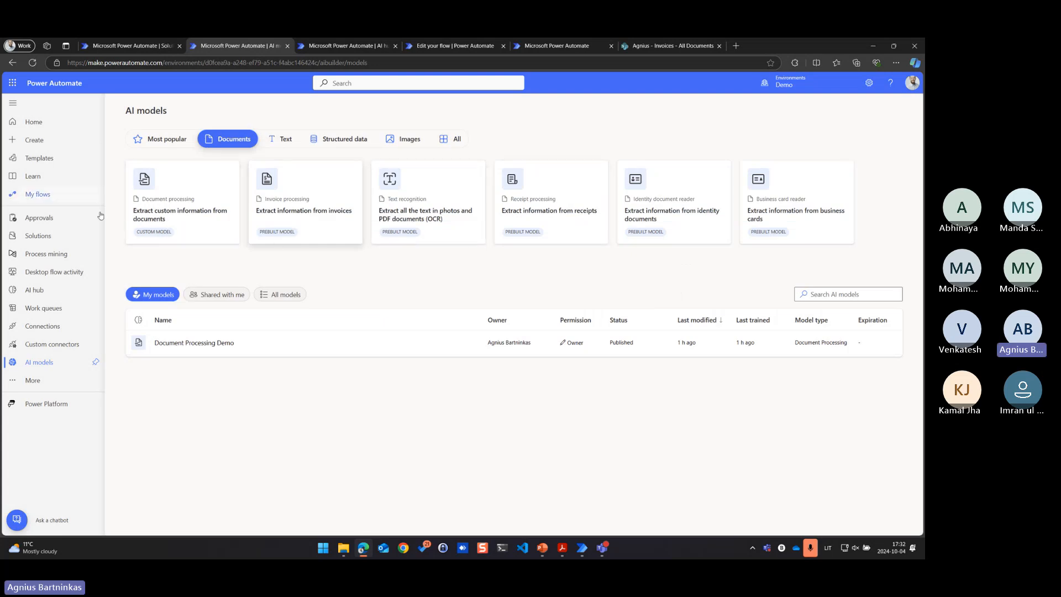
# Create a custom document processing model for extracting custom information from documents
pyautogui.click(148, 235)
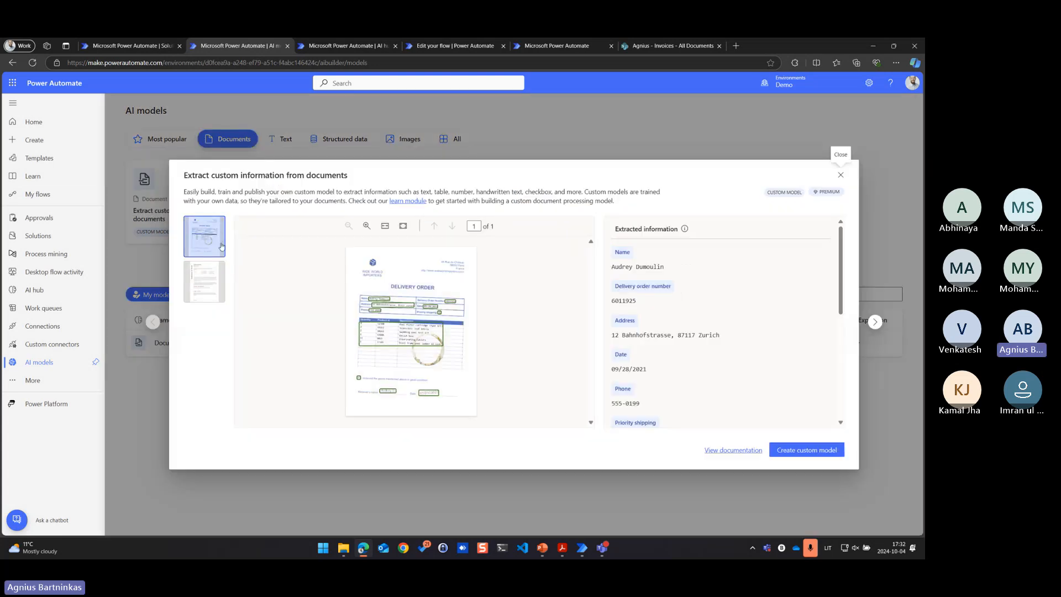
pyautogui.click(803, 450)
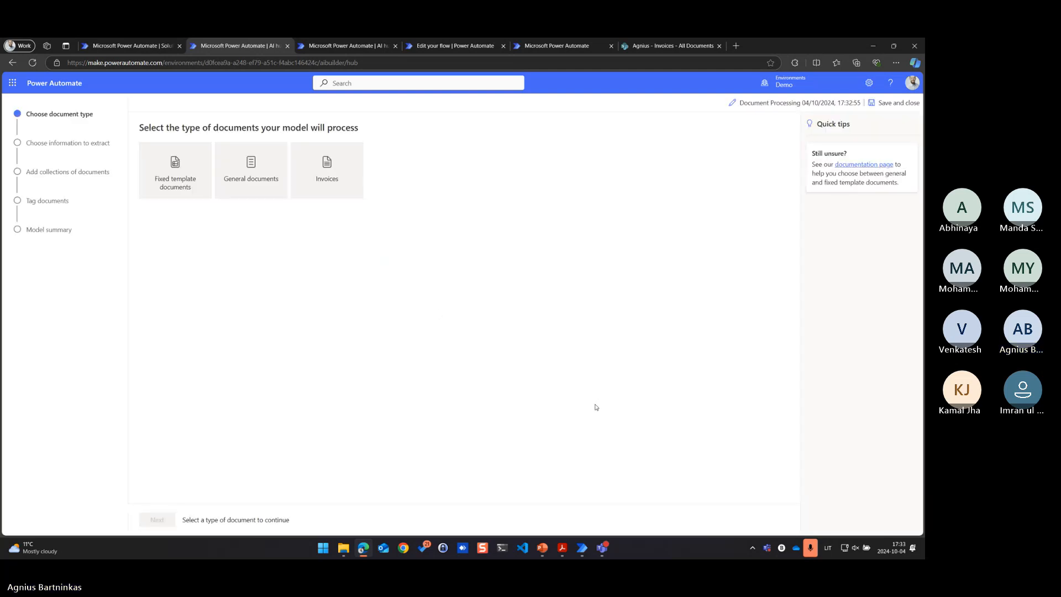
# Preview the fixed template and general document types, choose Invoices as the model's document type and continue to the information to extract
pyautogui.click(170, 186)
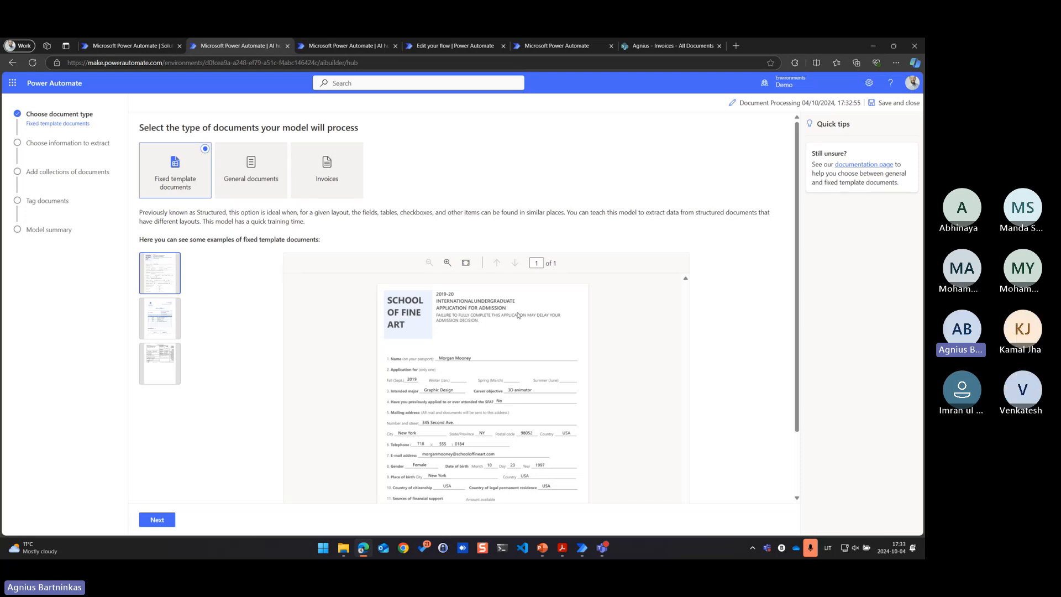
pyautogui.click(177, 333)
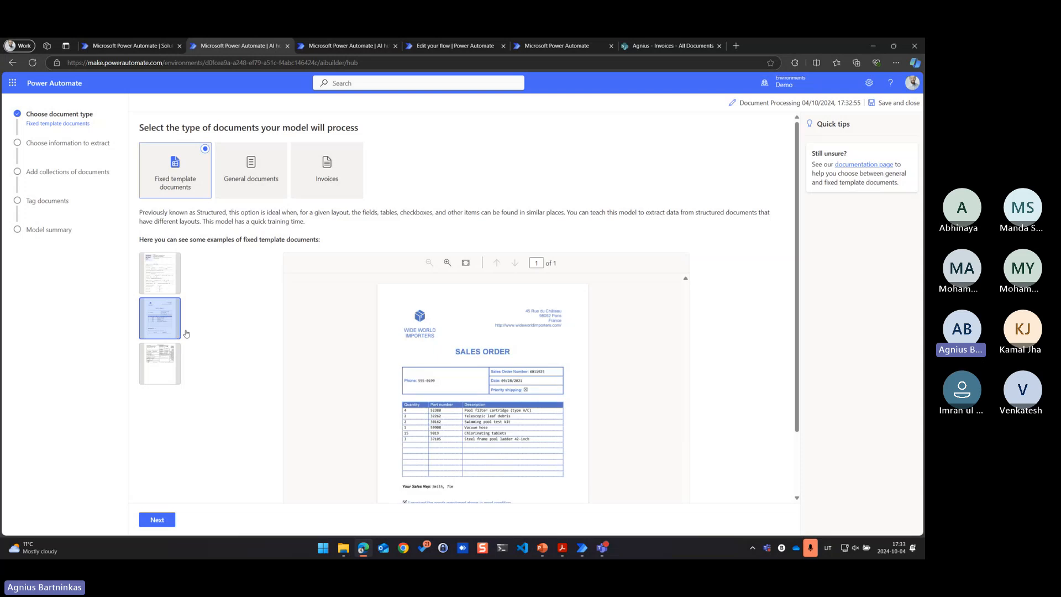
pyautogui.click(255, 187)
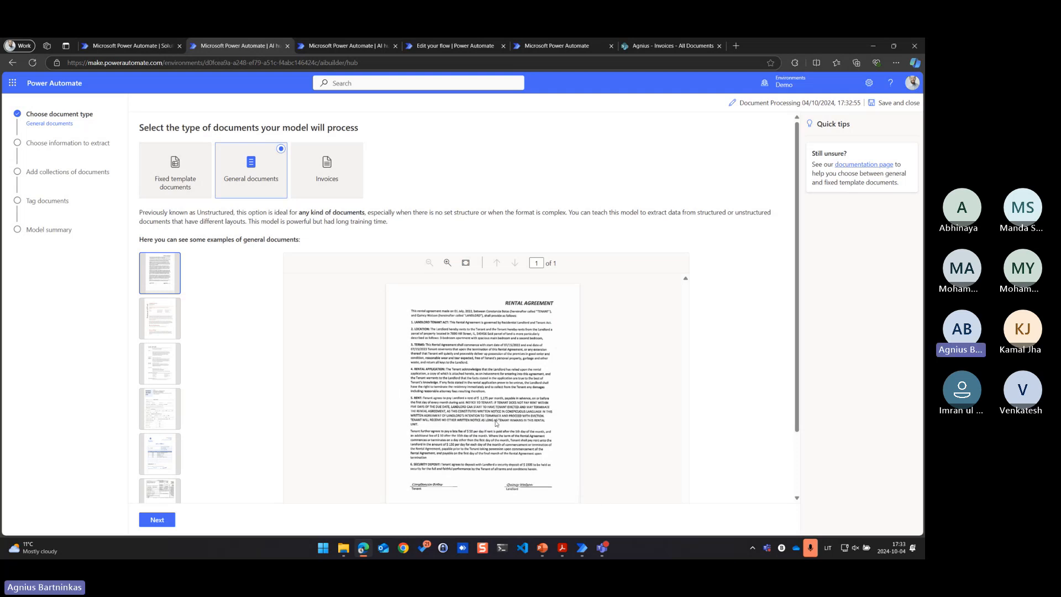
pyautogui.click(350, 191)
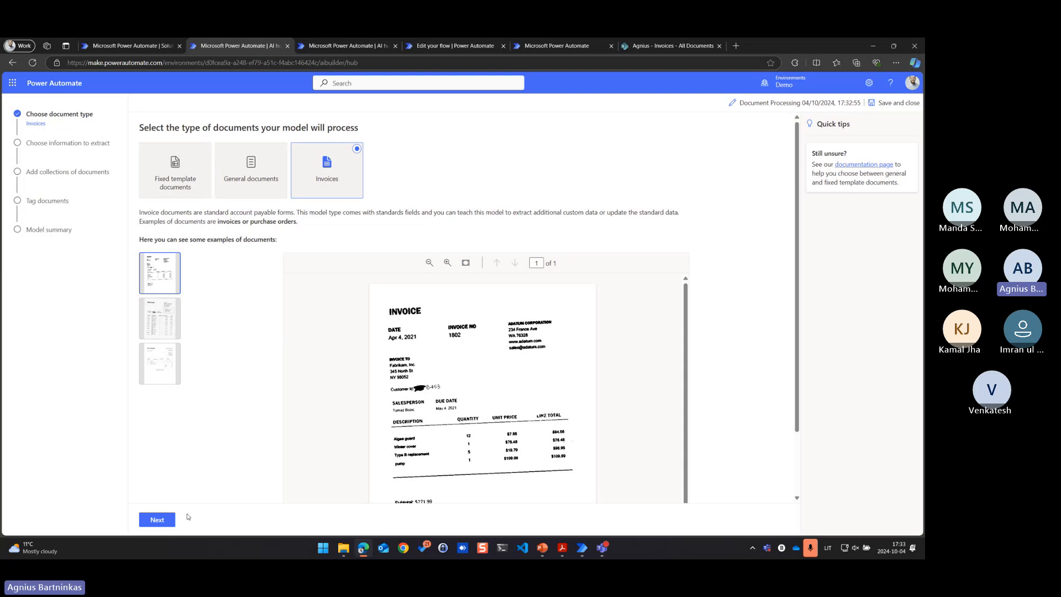
pyautogui.click(161, 521)
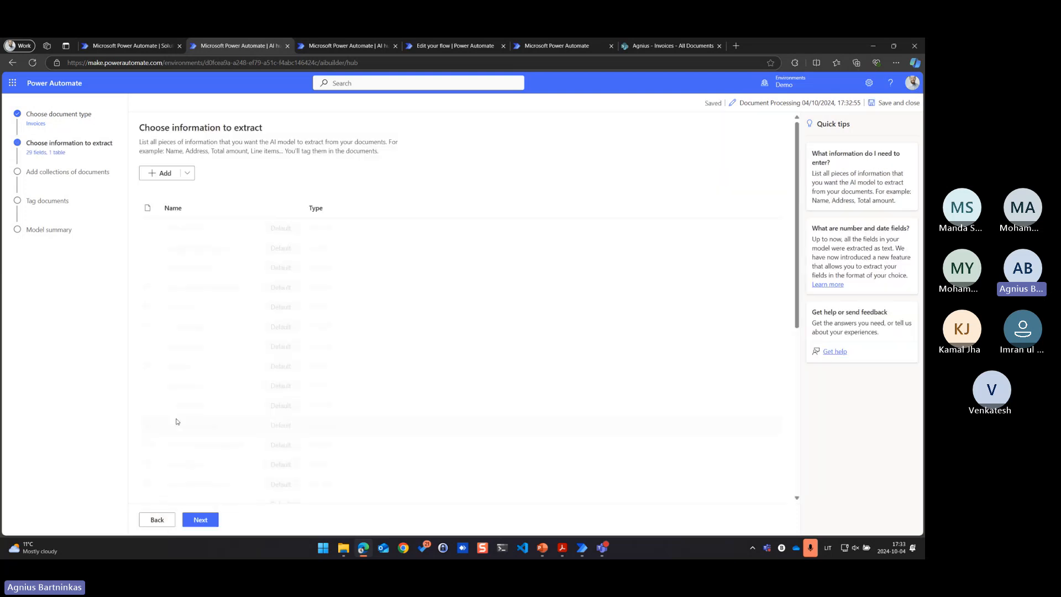
# Examine the list of default text, number, date and table fields that the invoice model extracts
pyautogui.scroll(-5, 222, 227)
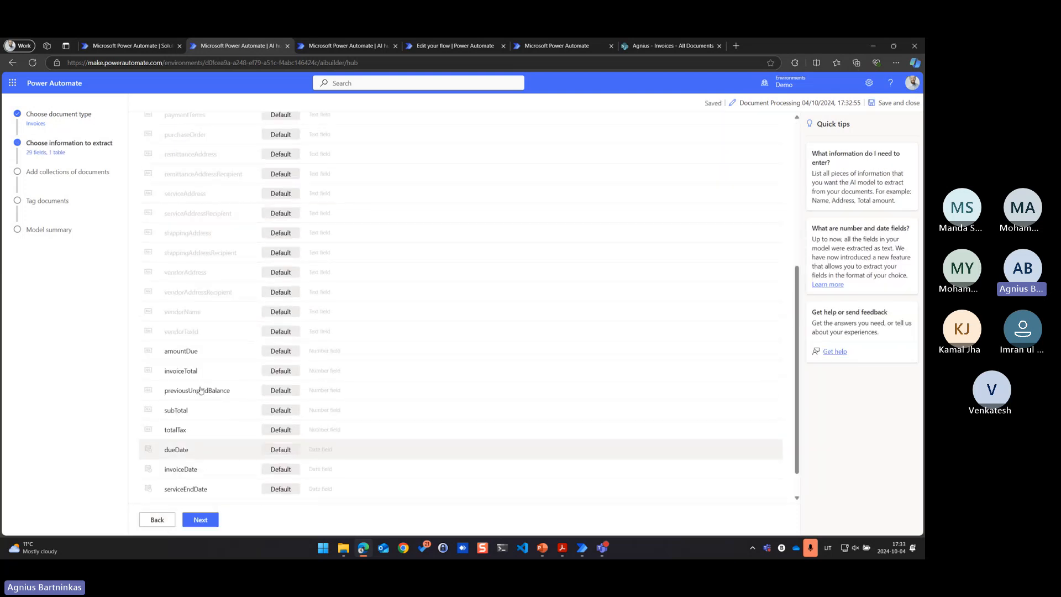
pyautogui.scroll(2, 238, 384)
pyautogui.scroll(3, 238, 385)
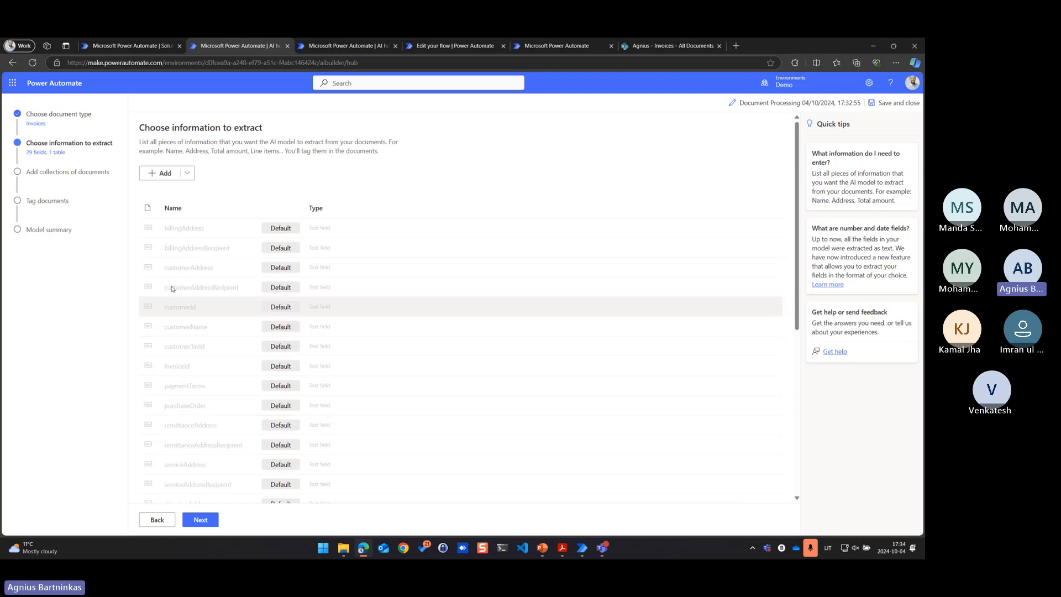
pyautogui.scroll(-1, 189, 414)
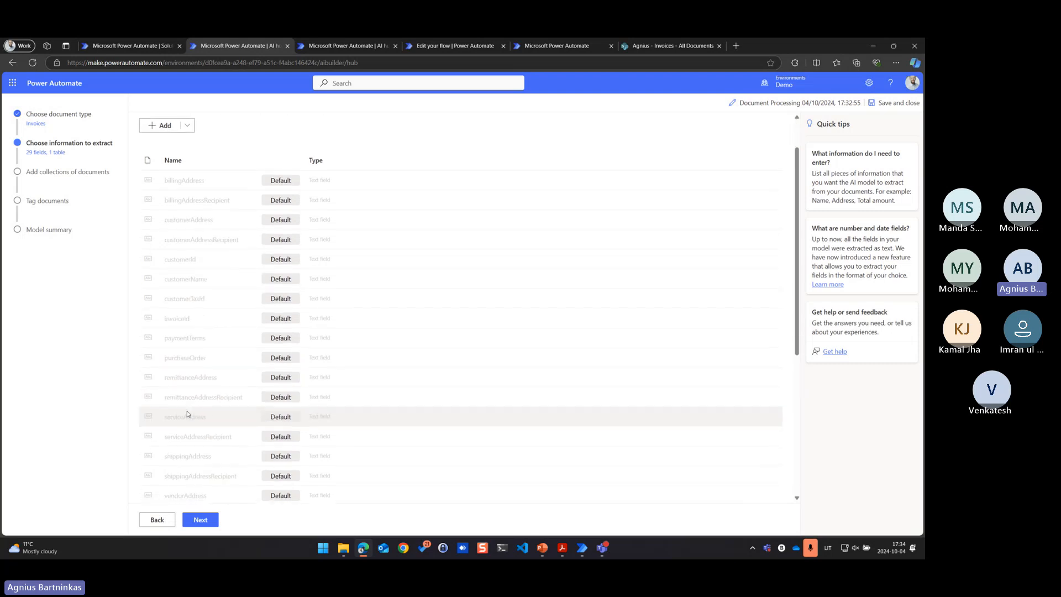
pyautogui.scroll(-2, 277, 448)
pyautogui.scroll(-2, 210, 442)
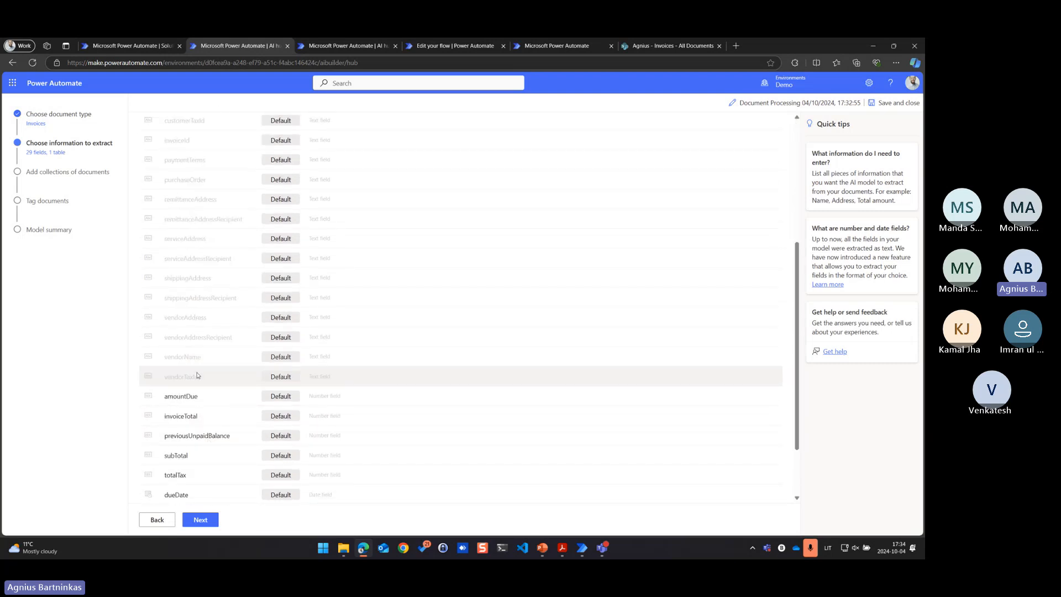
pyautogui.scroll(4, 209, 414)
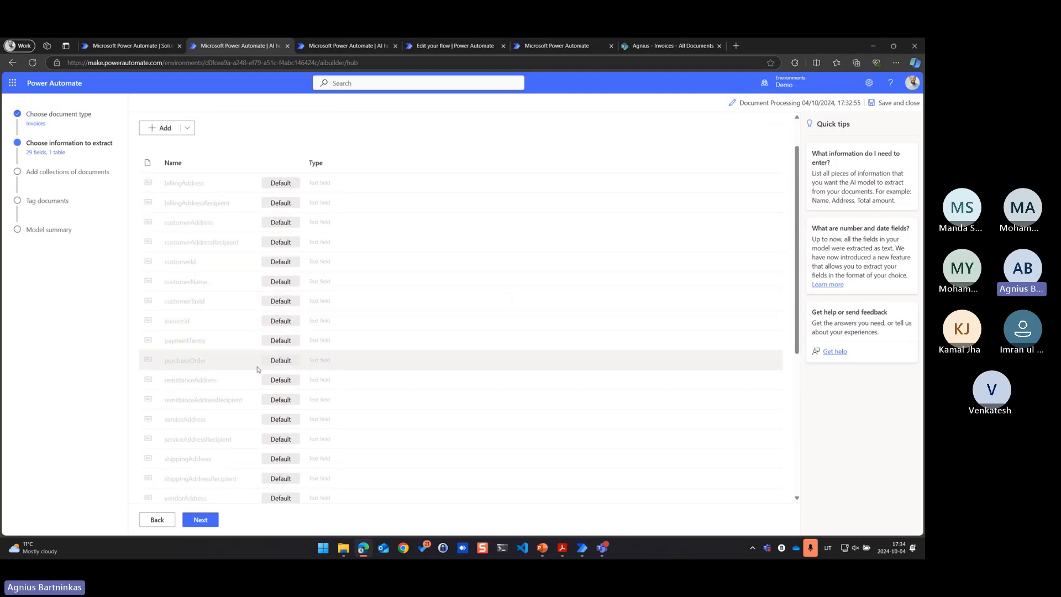
pyautogui.scroll(-5, 256, 367)
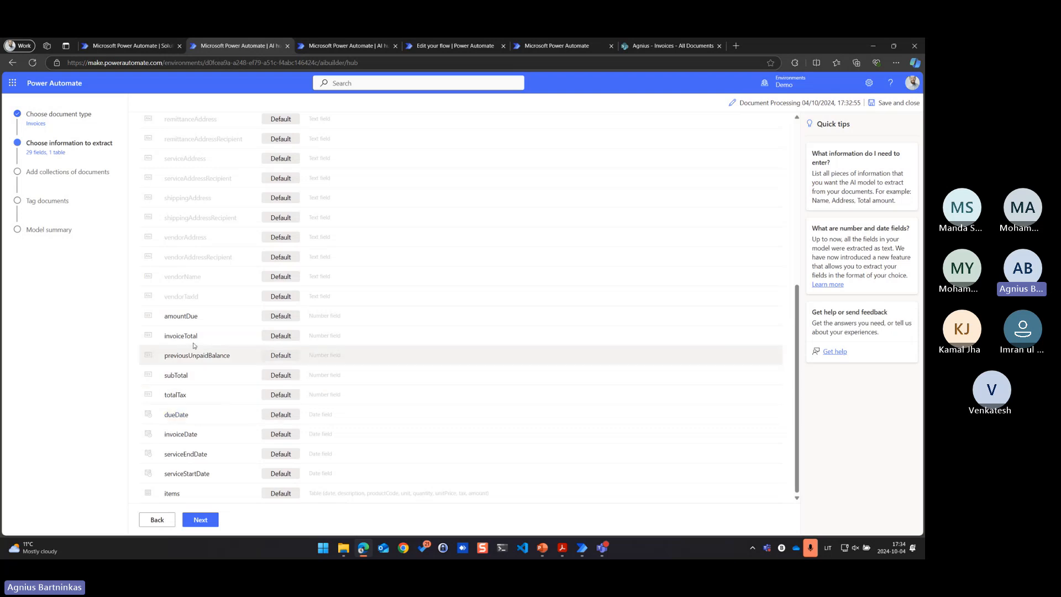
# View the number format settings of the amountDue field and close them without saving
pyautogui.click(194, 319)
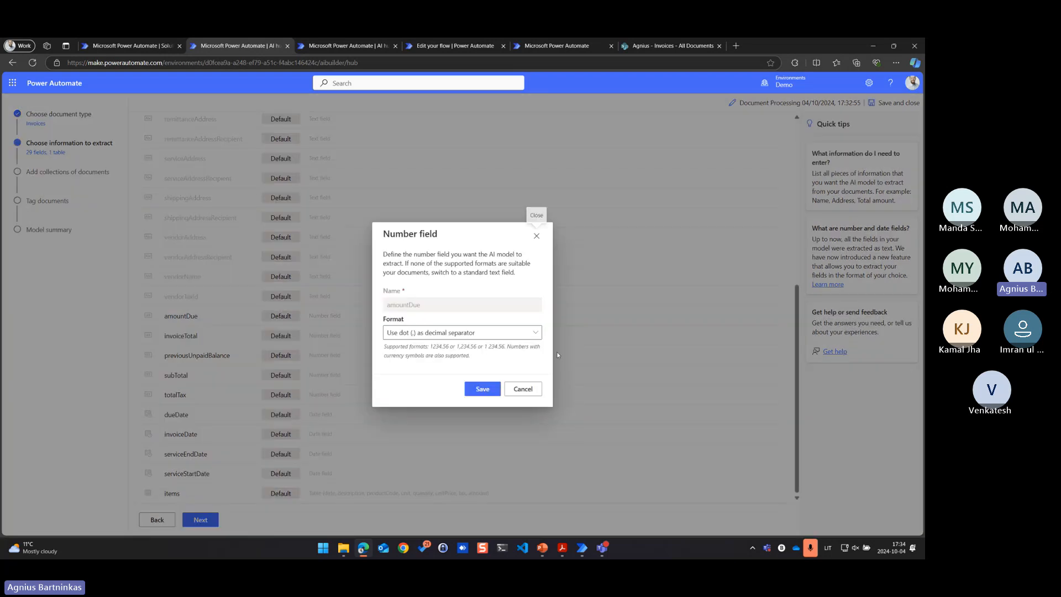
pyautogui.click(536, 393)
pyautogui.scroll(5, 281, 327)
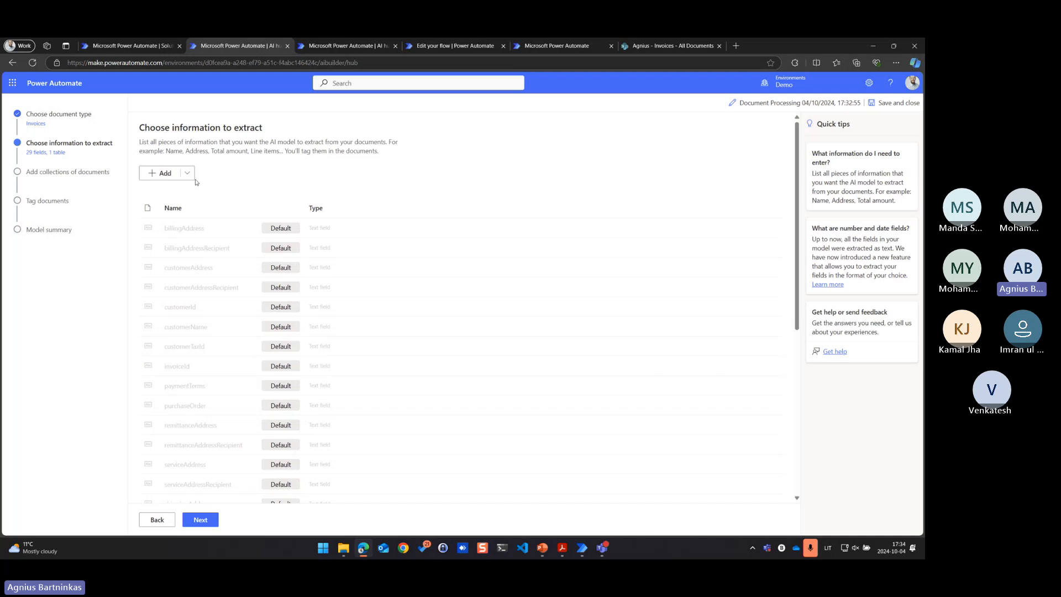
# Review the default invoice fields, view the column definitions of the items table and close them without saving
pyautogui.scroll(-5, 232, 442)
pyautogui.scroll(5, 210, 387)
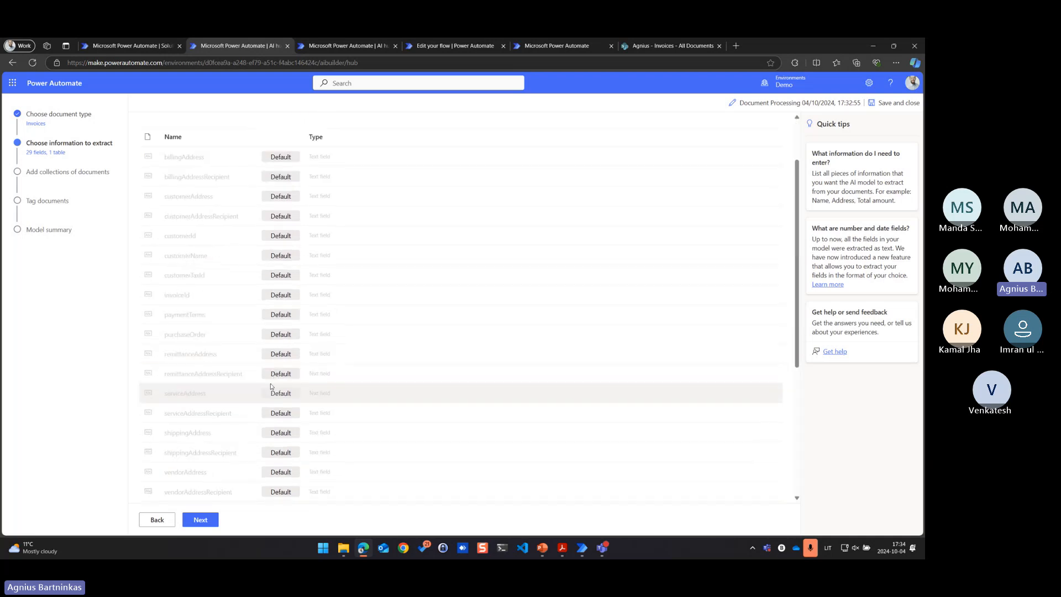
pyautogui.scroll(-5, 214, 402)
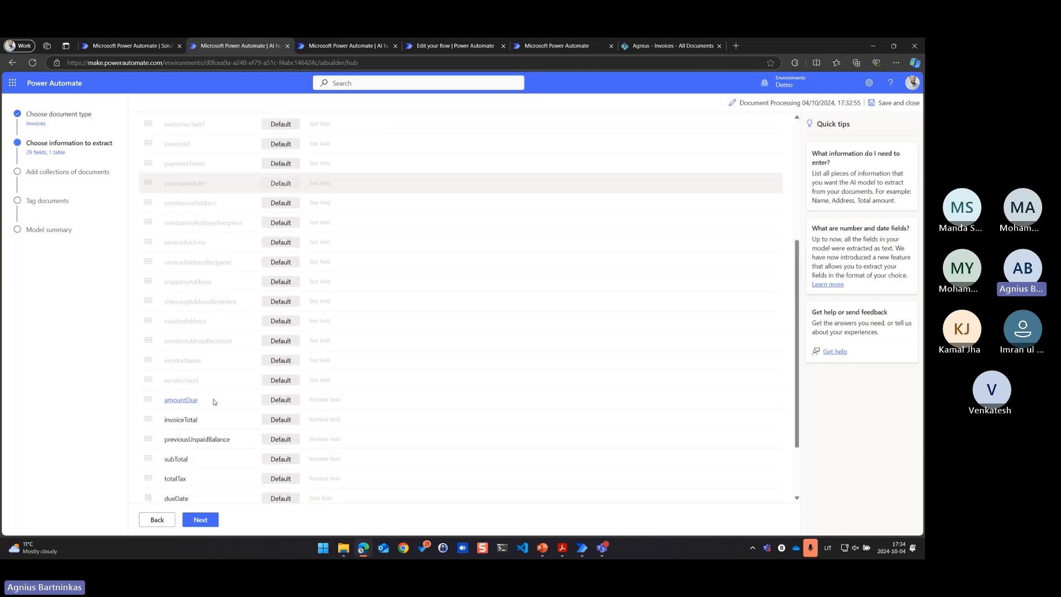
pyautogui.scroll(-2, 214, 402)
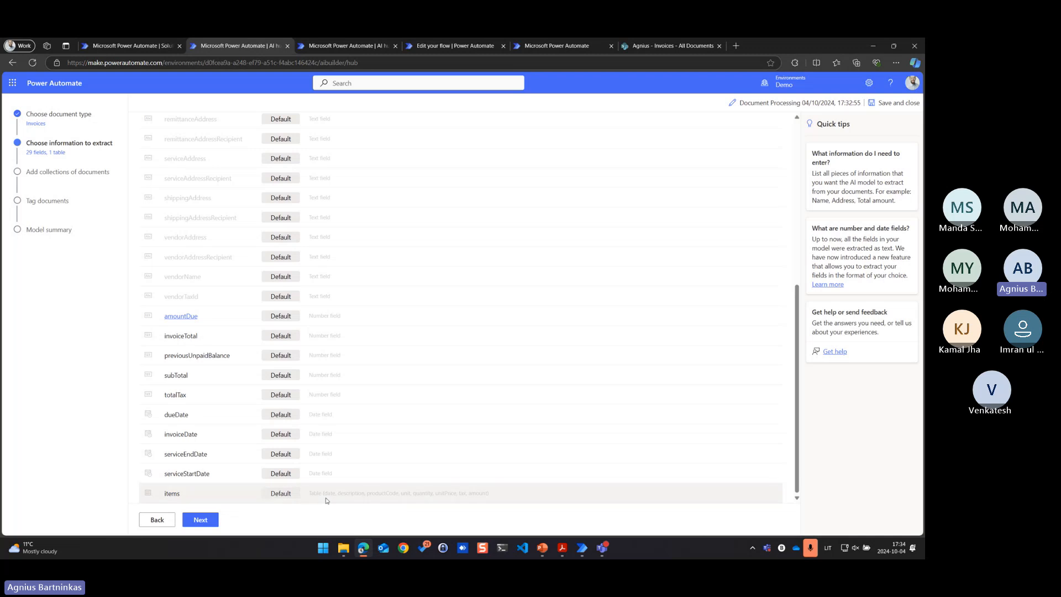
pyautogui.click(177, 493)
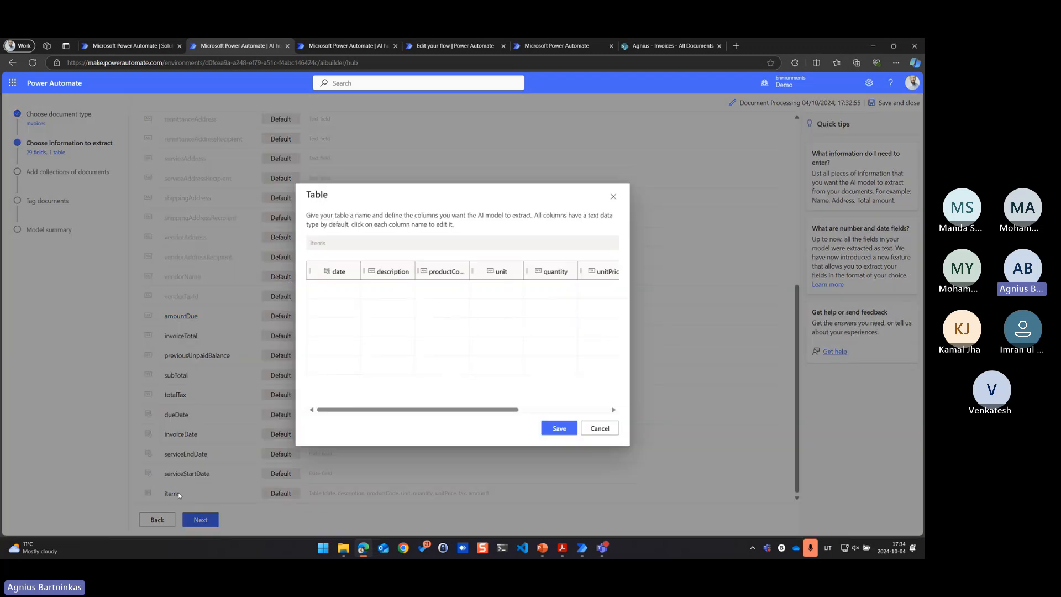
pyautogui.moveTo(426, 410); pyautogui.dragTo(563, 408)
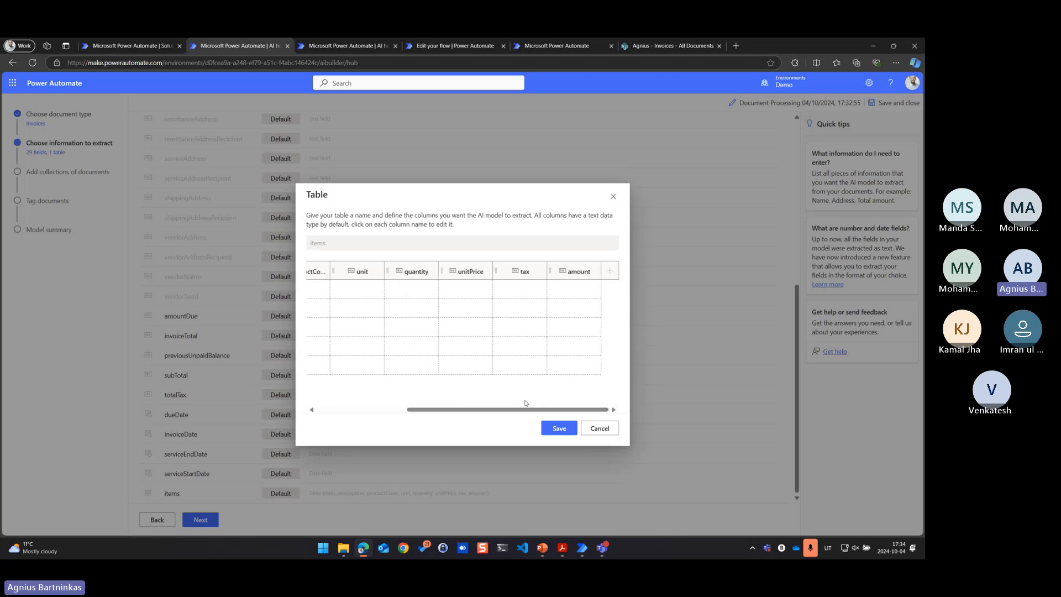
pyautogui.moveTo(488, 413); pyautogui.dragTo(398, 413)
pyautogui.click(606, 429)
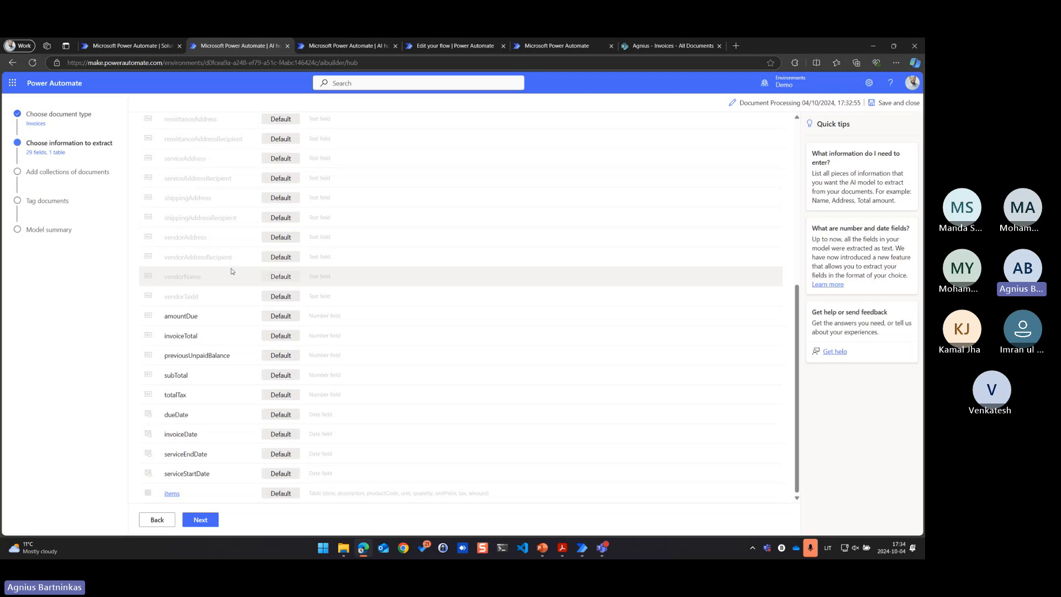
# Save and close the draft invoice model, and open the published Document Processing Demo model for editing
pyautogui.scroll(5, 230, 272)
pyautogui.click(899, 105)
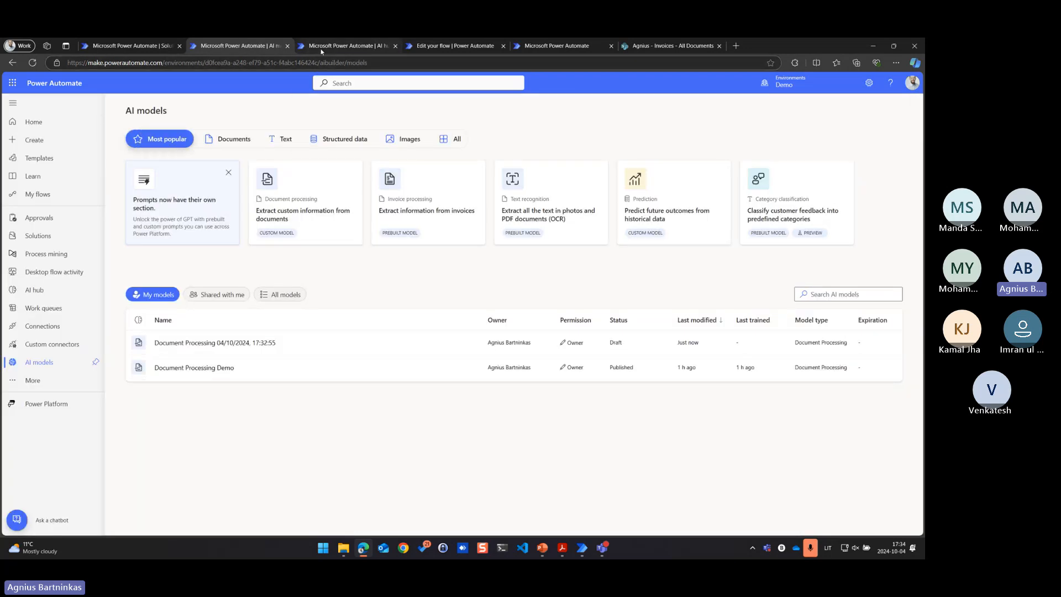
pyautogui.click(331, 46)
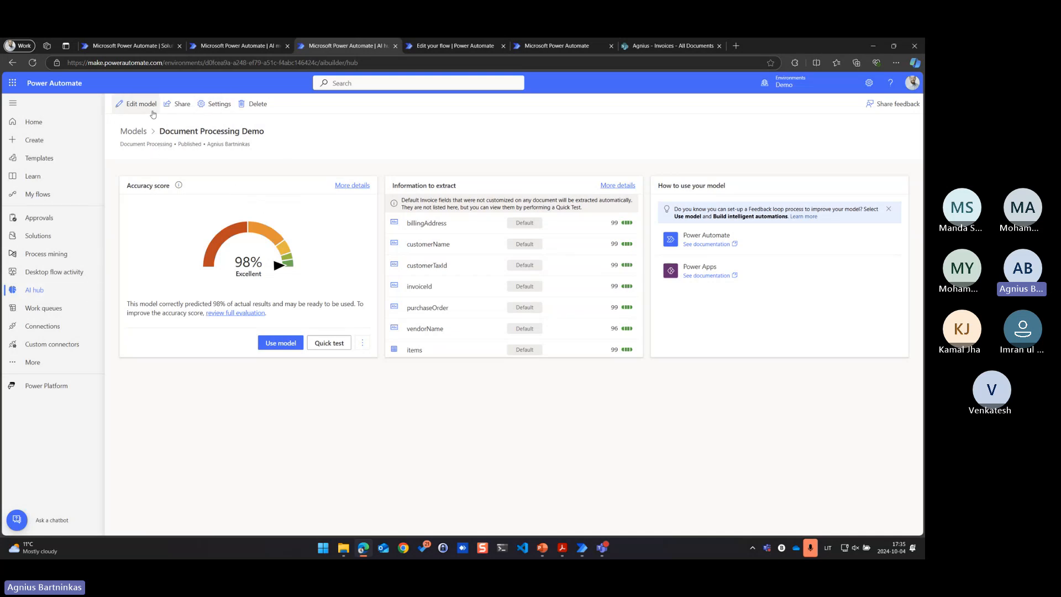
pyautogui.click(139, 105)
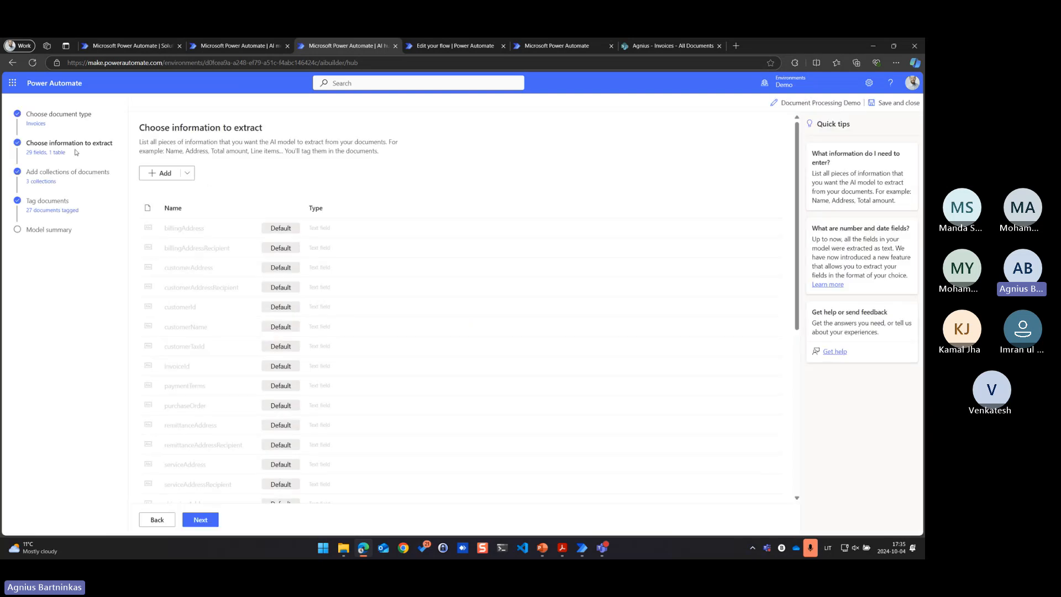
# Review the information to extract in the Document Processing Demo model and continue to its document collections
pyautogui.scroll(-5, 221, 420)
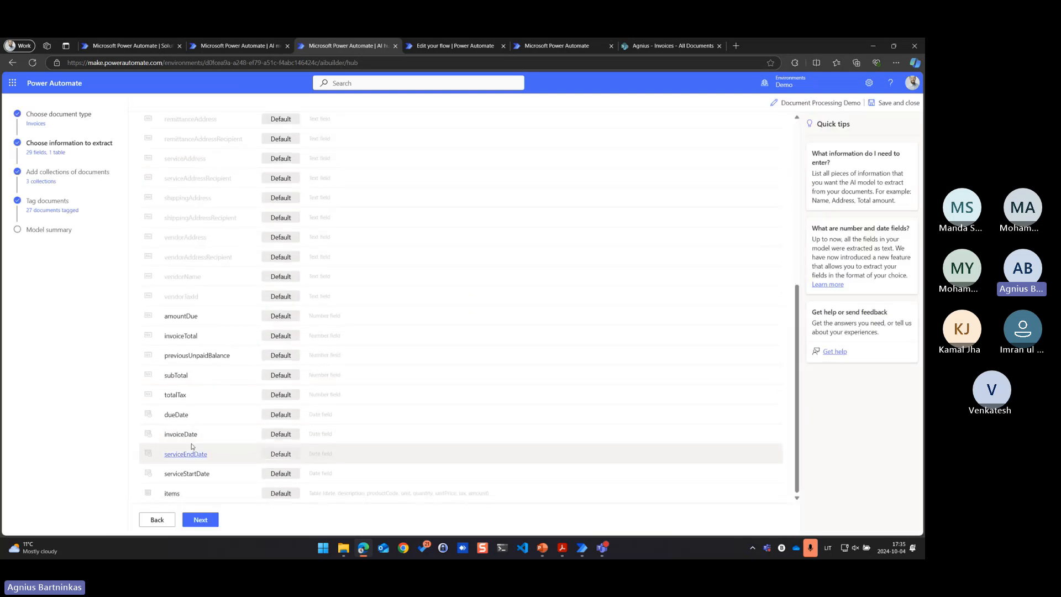
pyautogui.scroll(5, 226, 442)
pyautogui.scroll(-5, 216, 442)
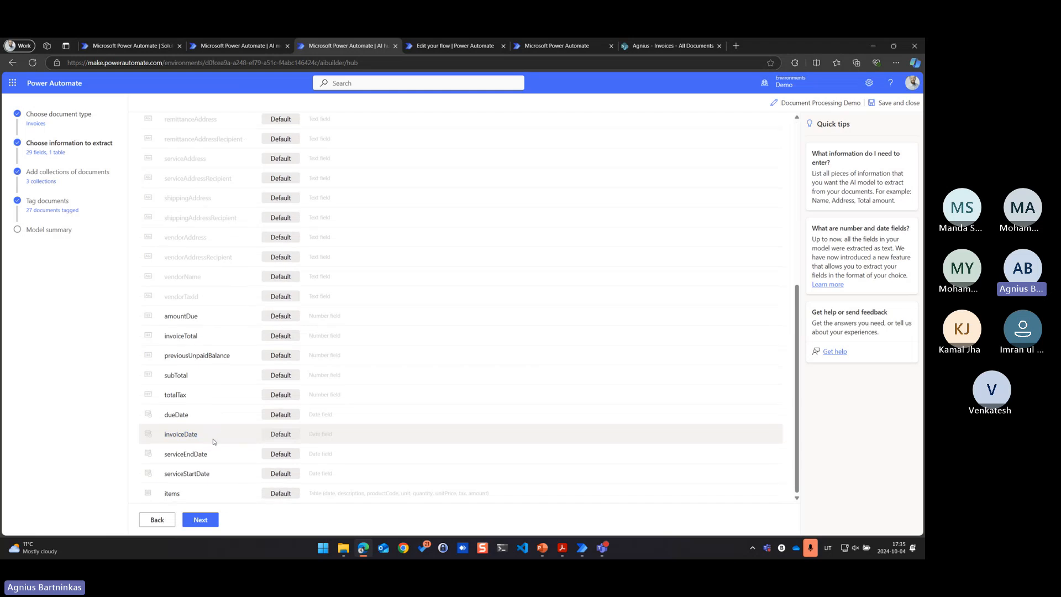
pyautogui.click(201, 520)
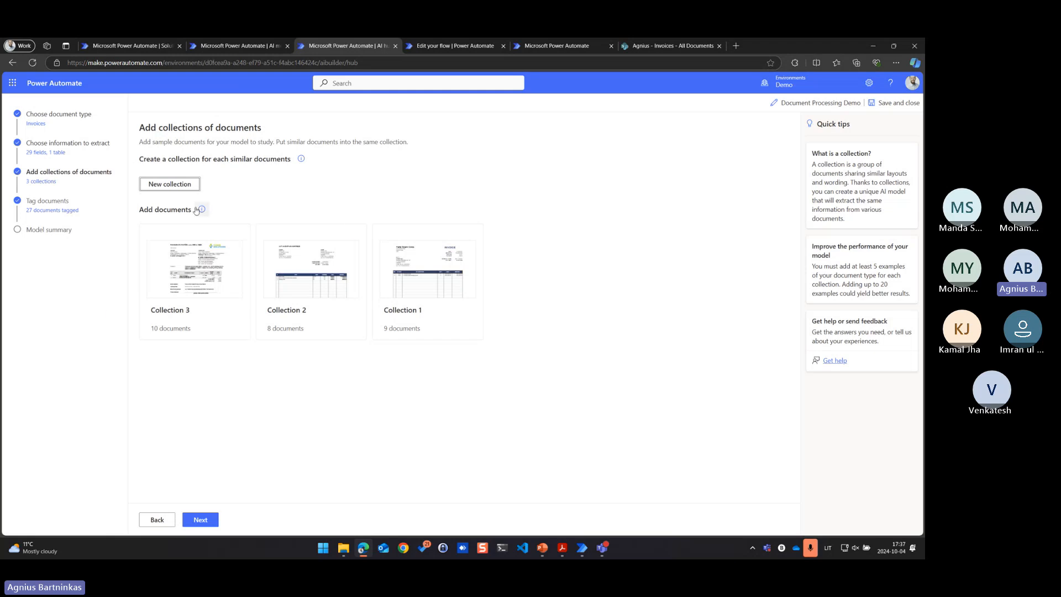
# Create a fourth document collection and upload all six PDF invoices from the device's Collection 4 folder to it
pyautogui.click(184, 184)
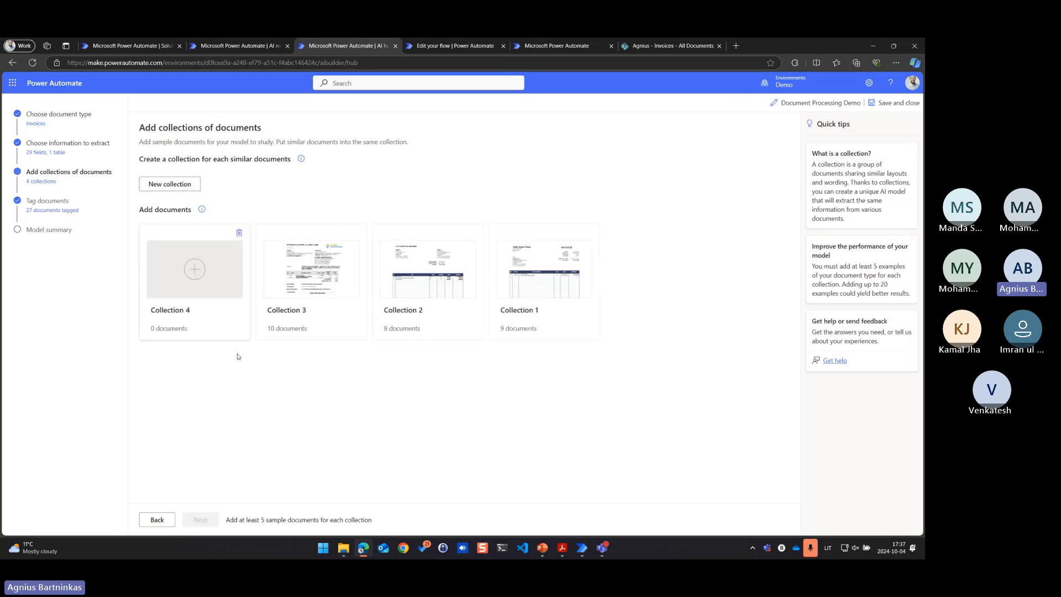
pyautogui.click(205, 274)
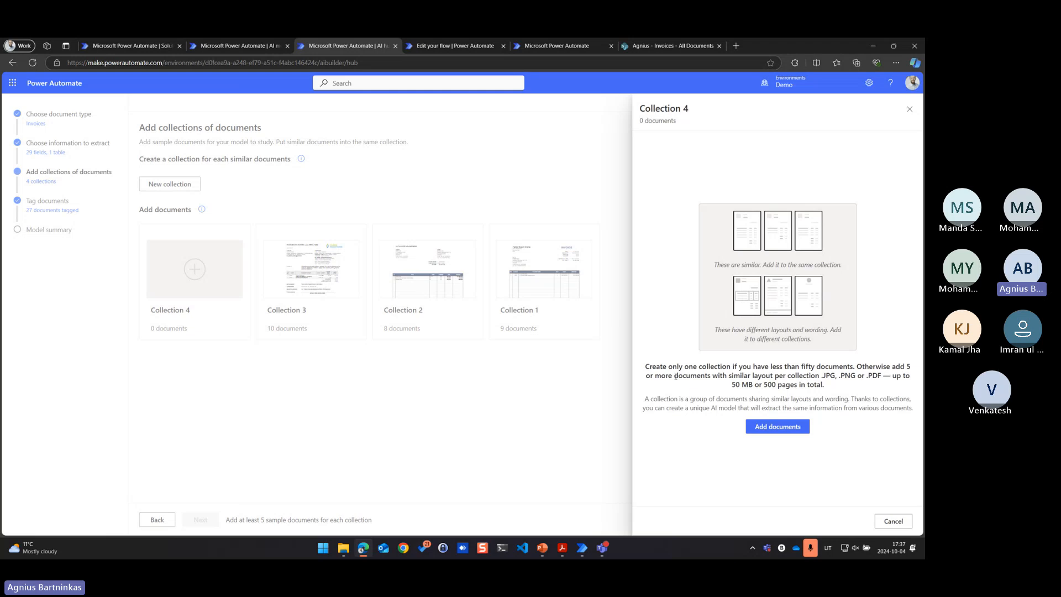
pyautogui.click(794, 431)
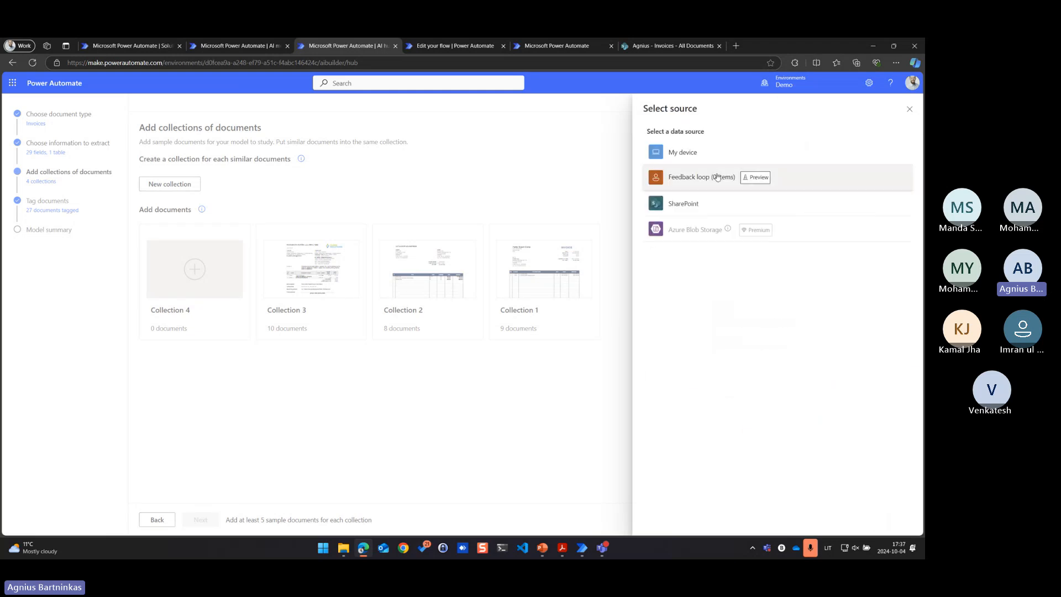
pyautogui.click(683, 152)
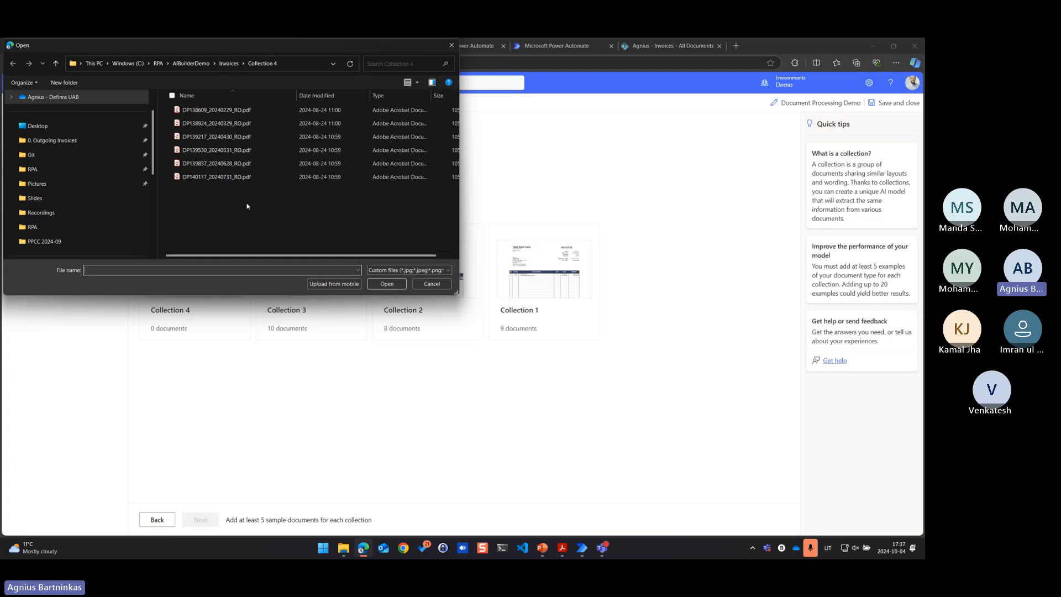
pyautogui.moveTo(247, 204); pyautogui.dragTo(215, 106)
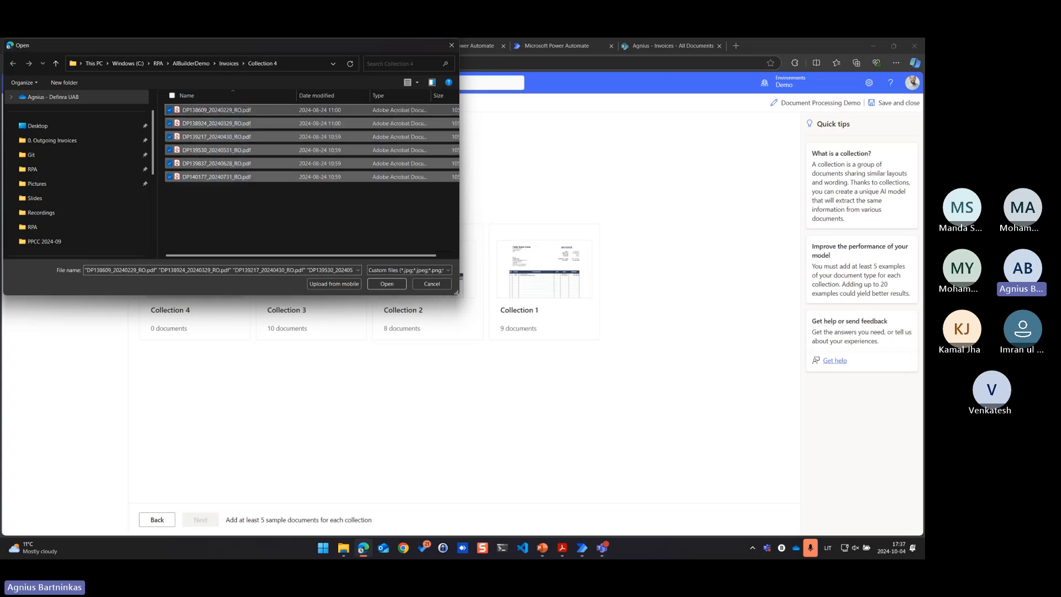
pyautogui.click(386, 285)
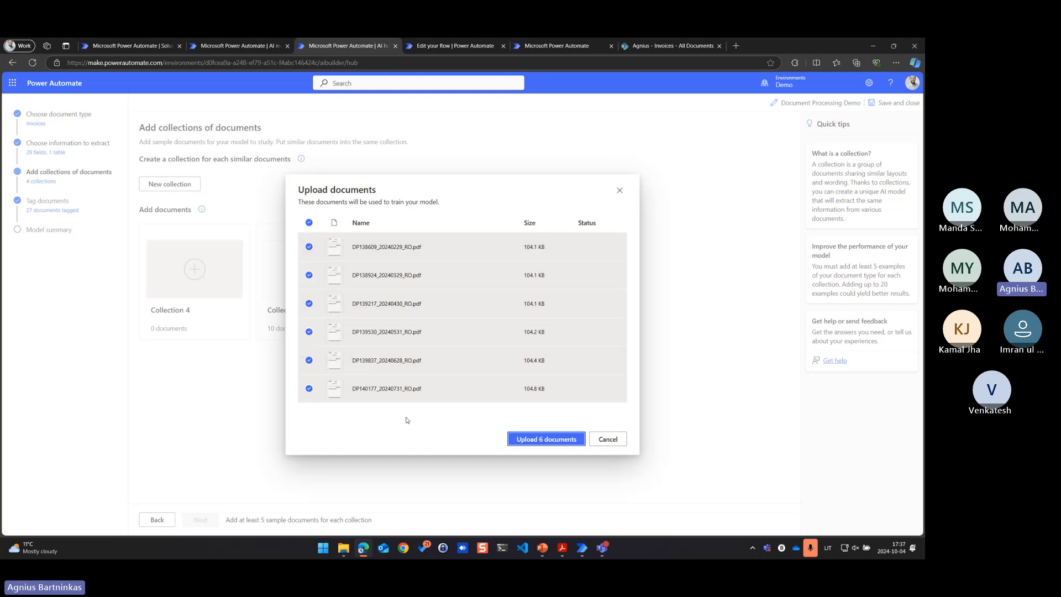
pyautogui.click(532, 443)
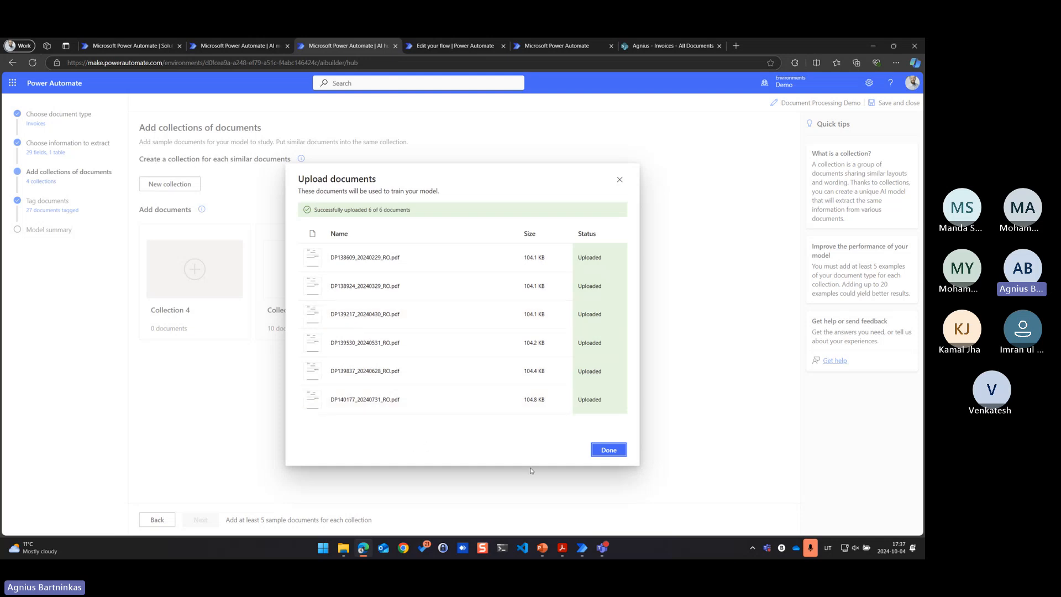
pyautogui.click(608, 450)
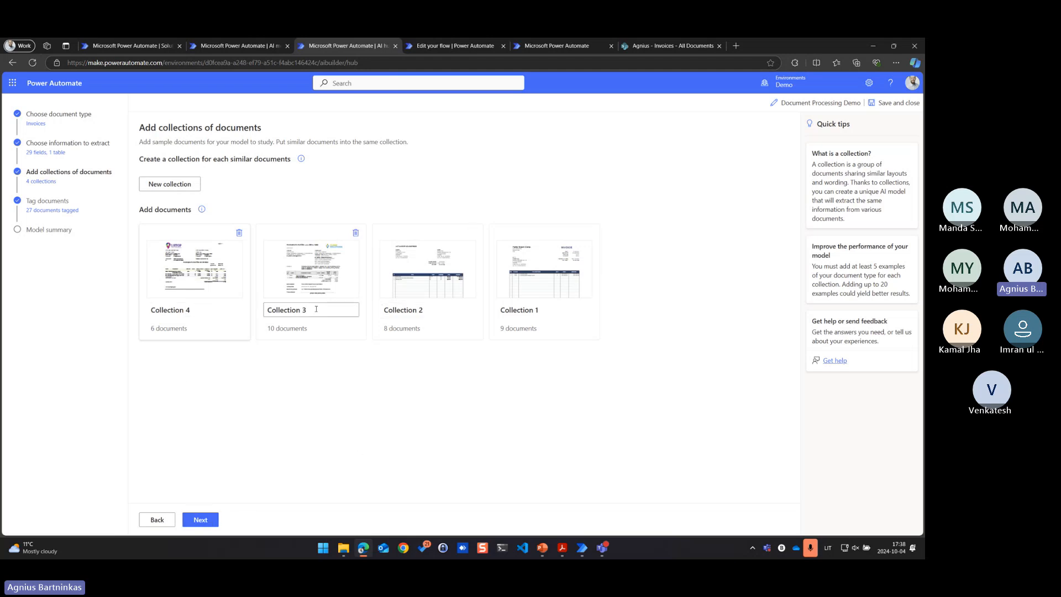
# Continue to document tagging, open Collection 4 and review the detected fields on its first invoice
pyautogui.click(201, 520)
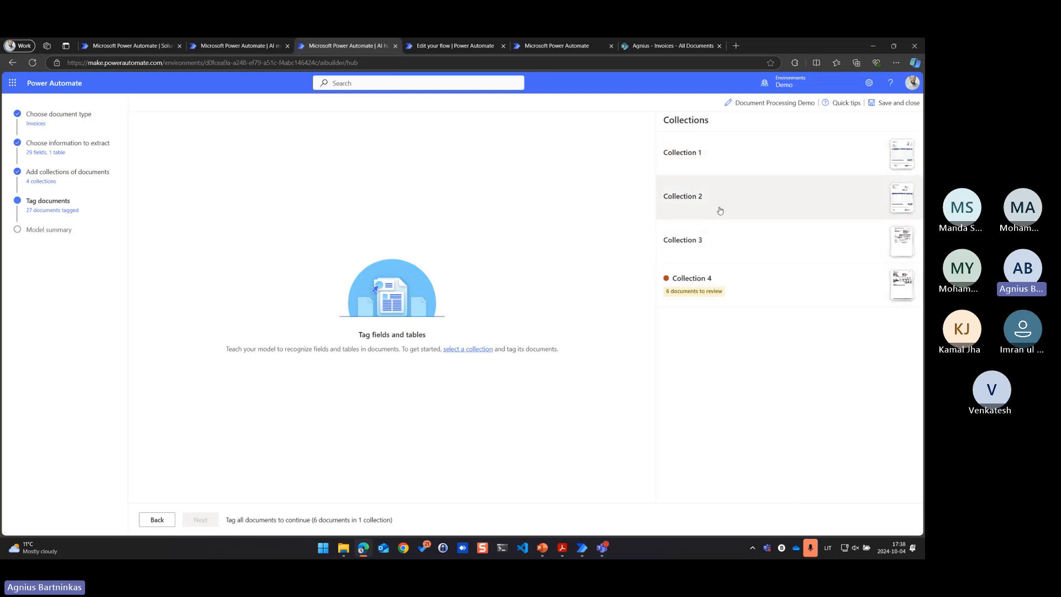
pyautogui.click(742, 288)
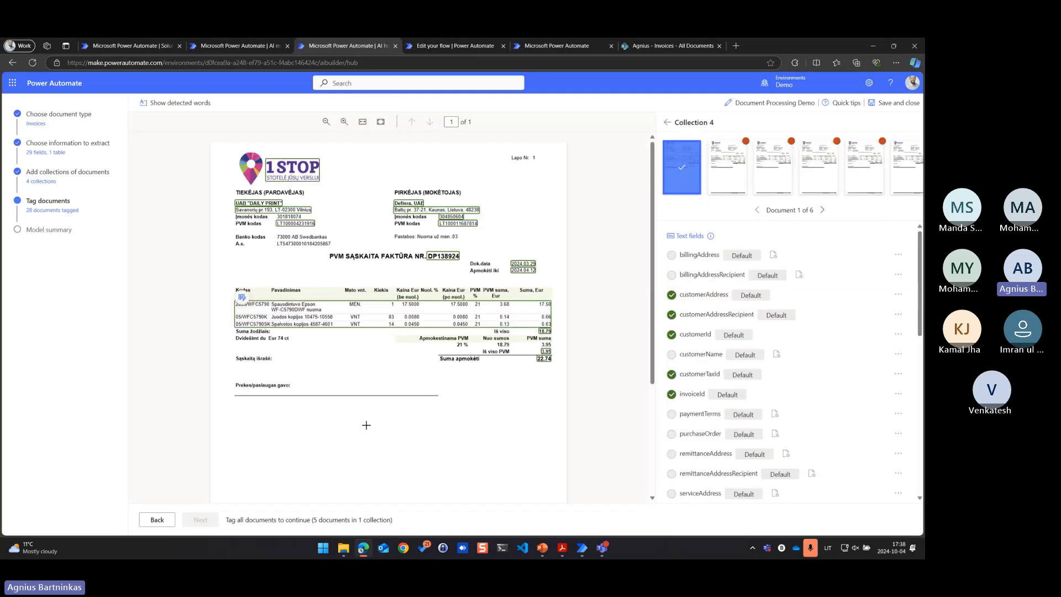
pyautogui.scroll(-1, 694, 466)
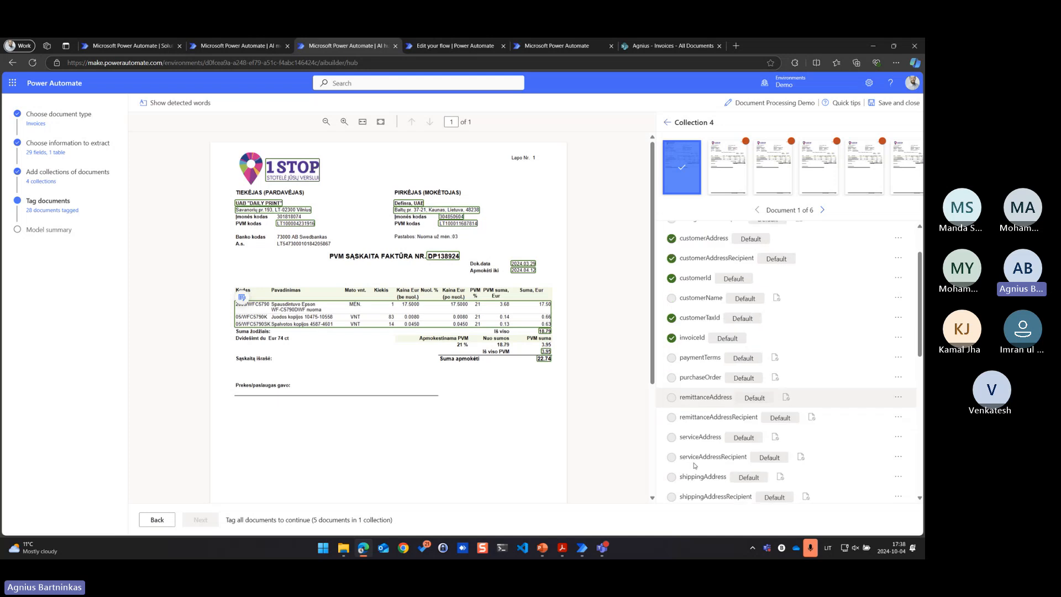
pyautogui.scroll(2, 694, 465)
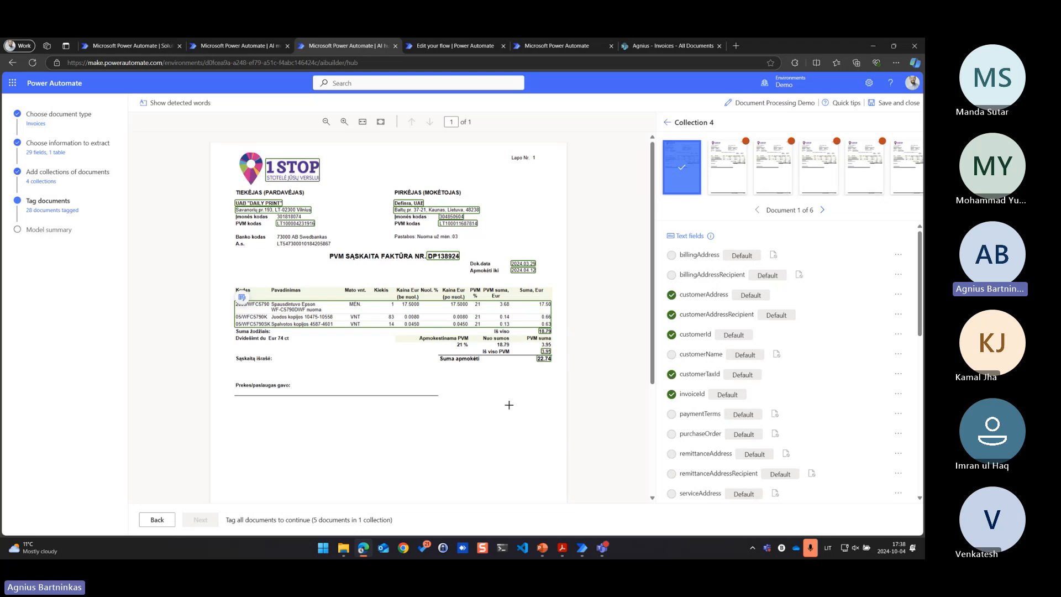
pyautogui.scroll(-3, 509, 405)
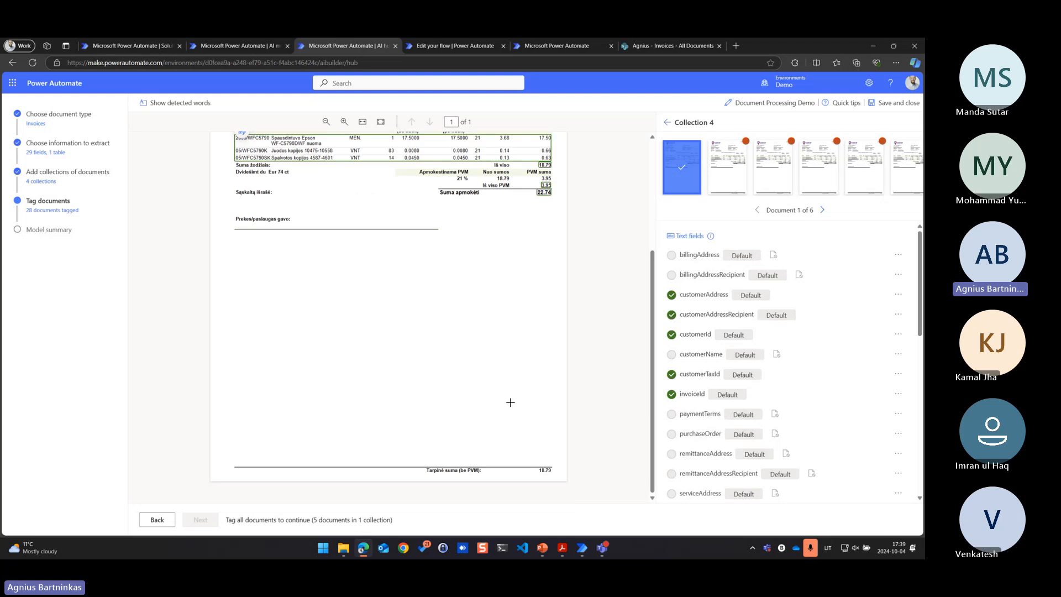
pyautogui.scroll(3, 509, 403)
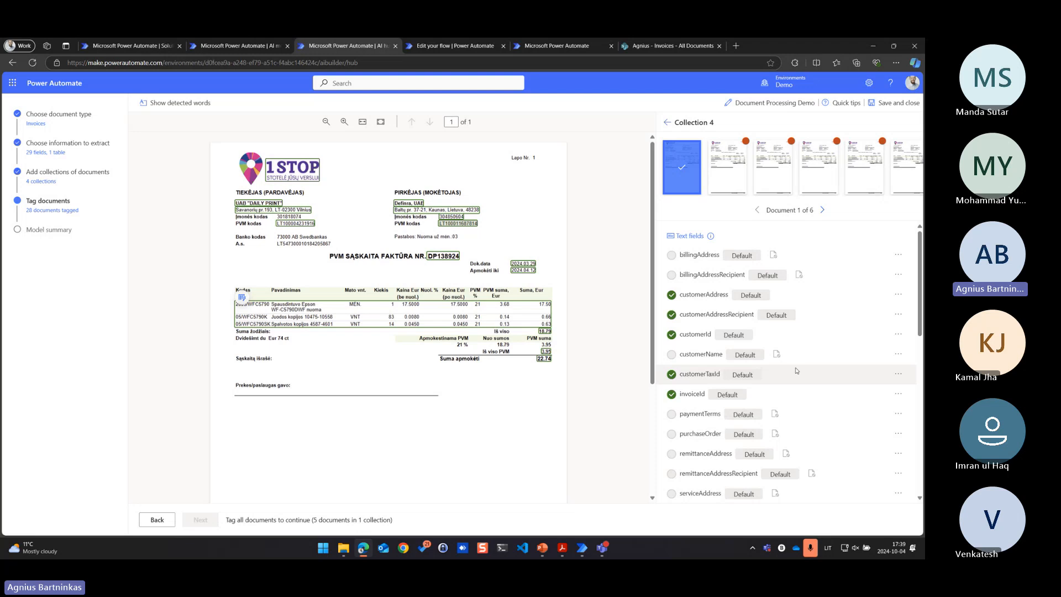
# Mark customerAddressRecipient as not available in the collection, and make customerName available and tag it on the buyer's company name in the first invoice
pyautogui.click(903, 318)
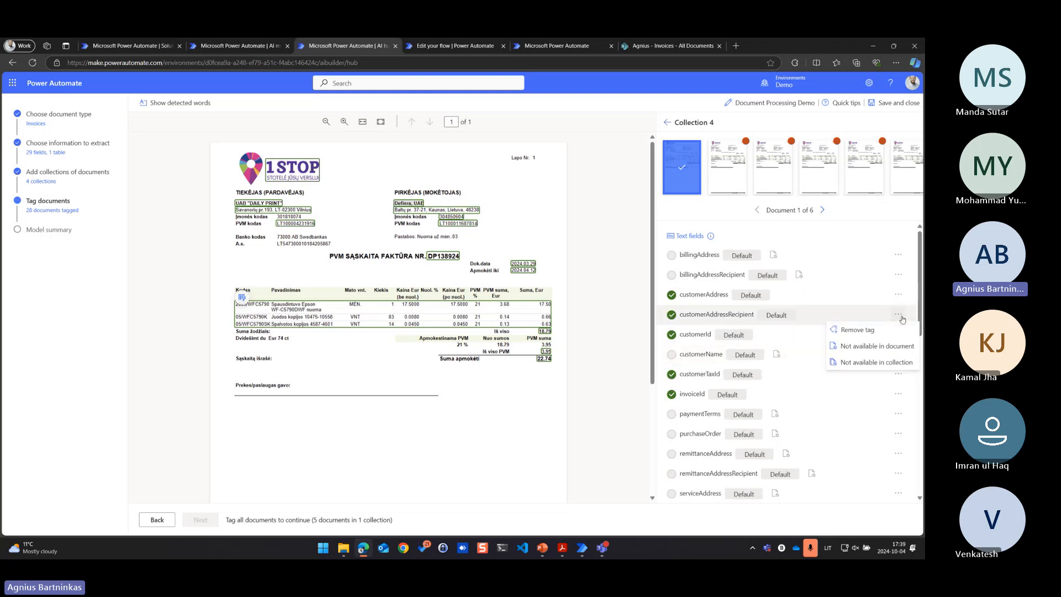
pyautogui.click(860, 369)
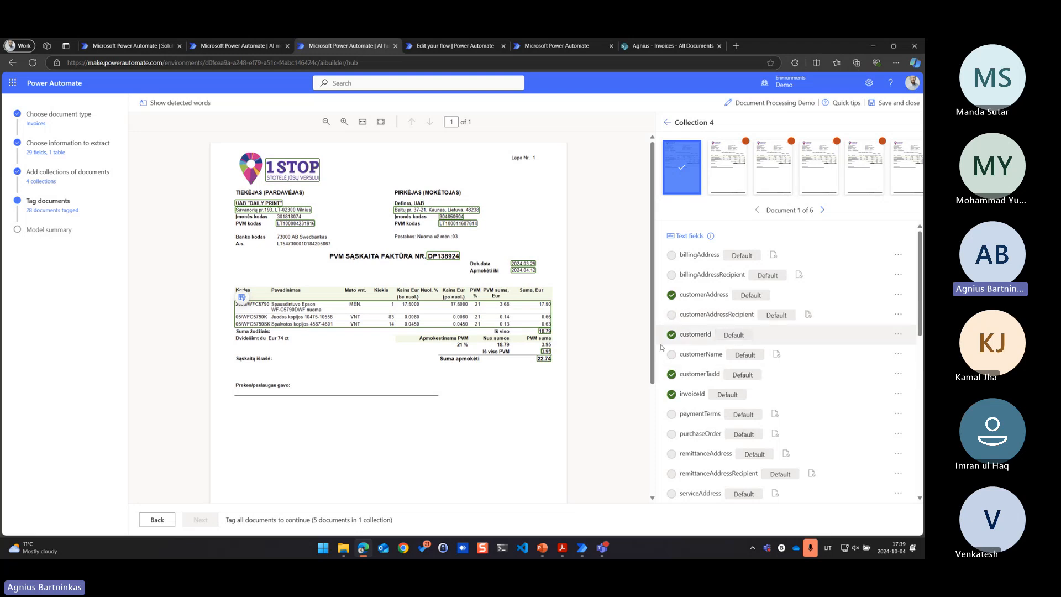
pyautogui.click(898, 356)
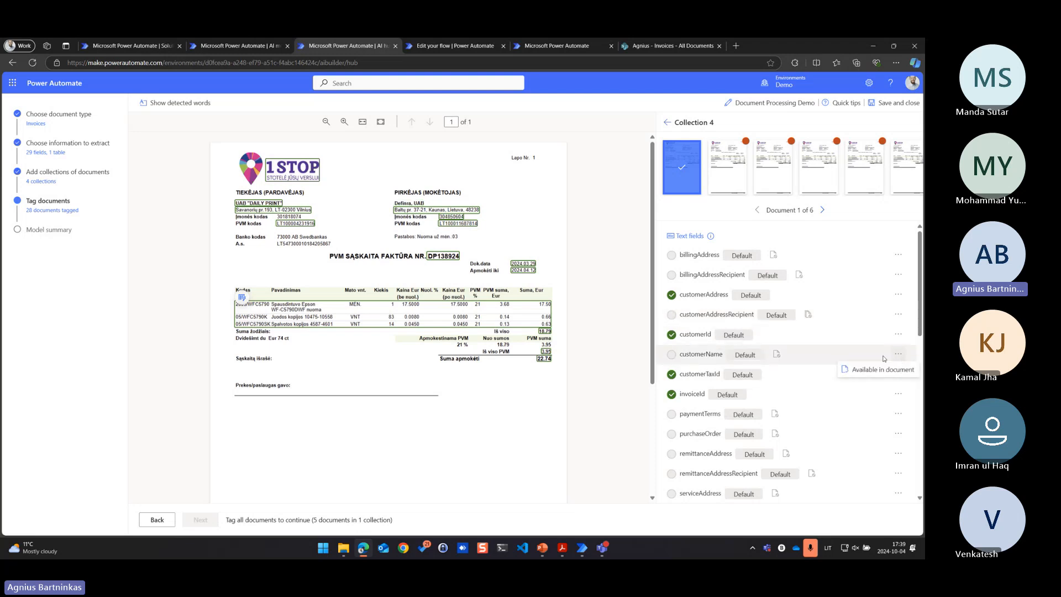
pyautogui.click(858, 370)
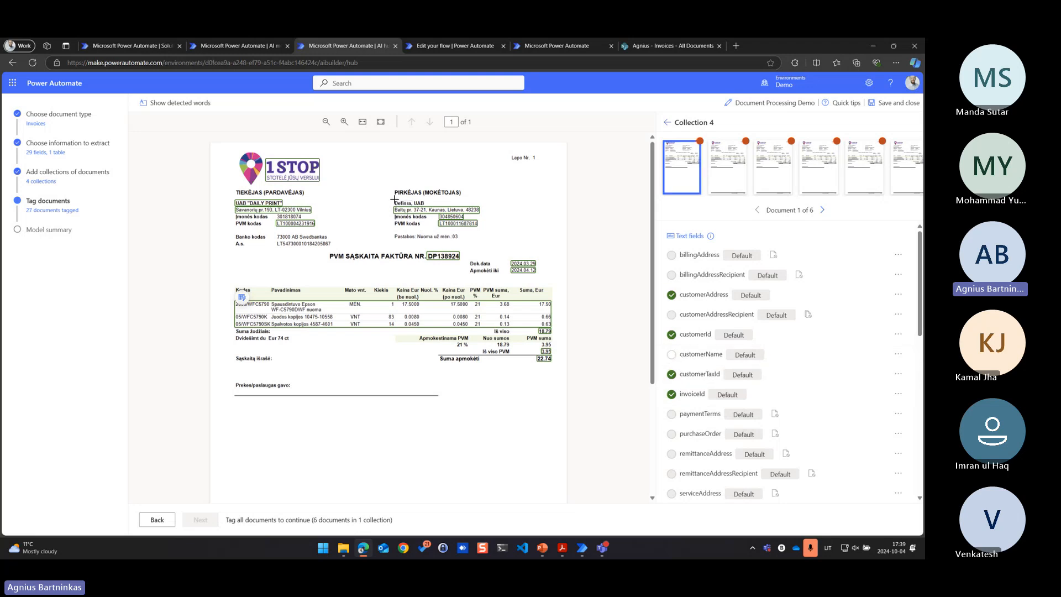
pyautogui.moveTo(394, 199); pyautogui.dragTo(430, 208)
pyautogui.click(406, 270)
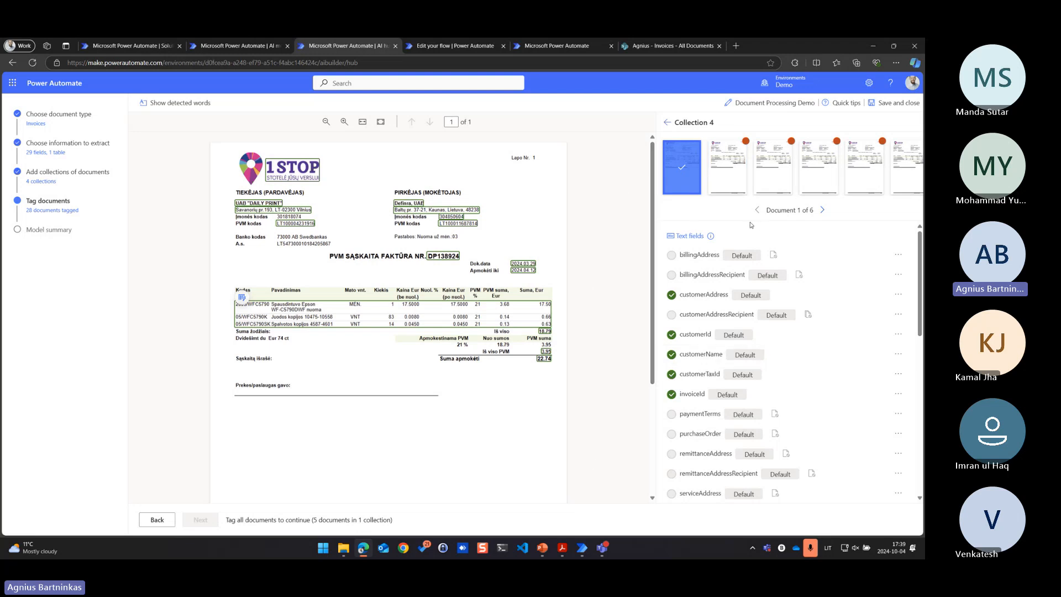
# Go through the remaining five invoices in Collection 4 and check their detected fields so that every document is tagged
pyautogui.click(821, 211)
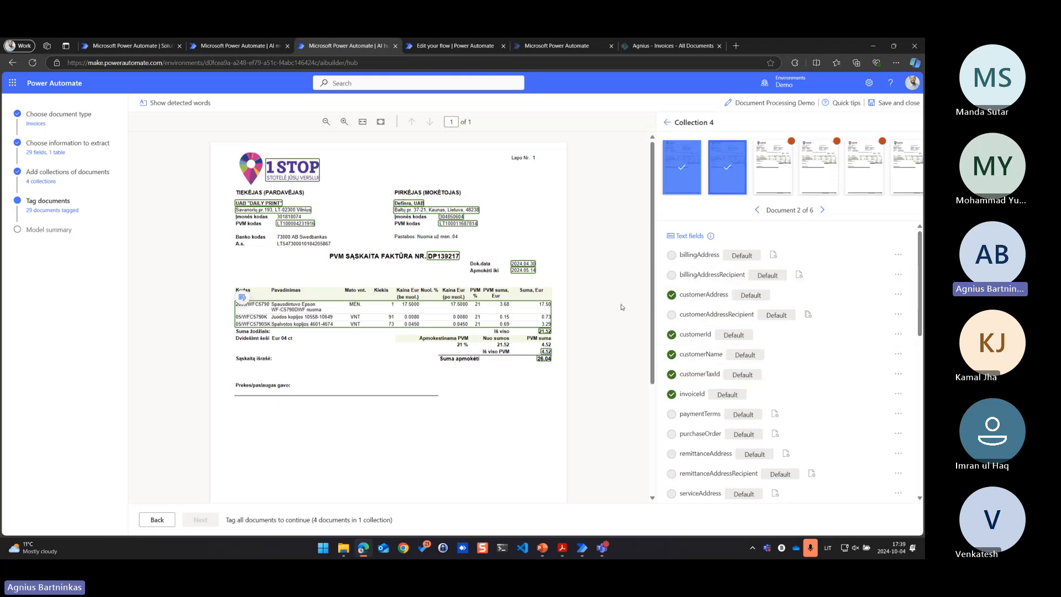
pyautogui.scroll(-4, 713, 311)
pyautogui.scroll(4, 713, 311)
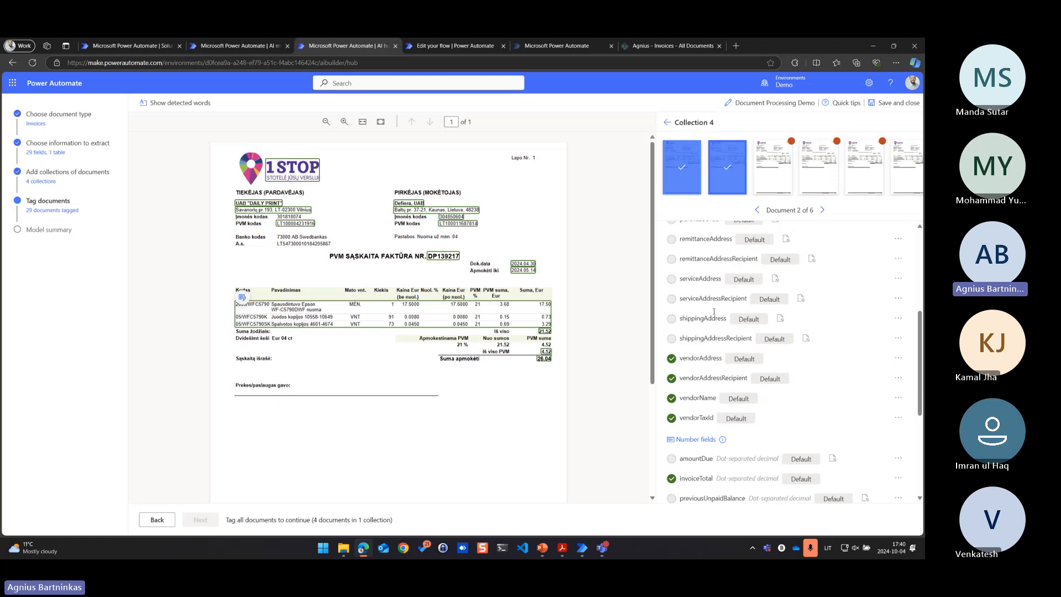
pyautogui.click(822, 212)
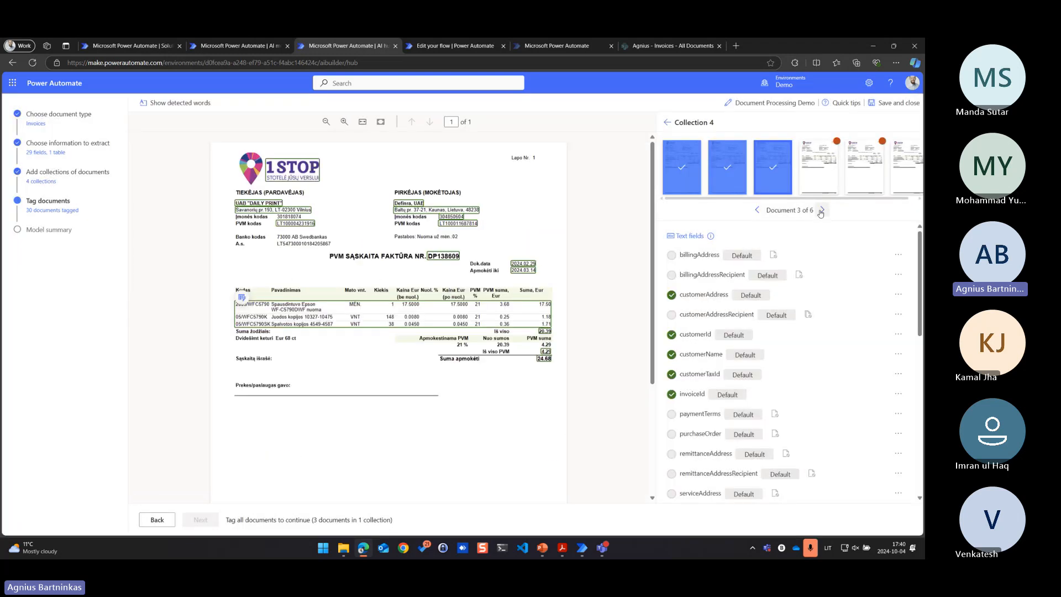
pyautogui.click(822, 212)
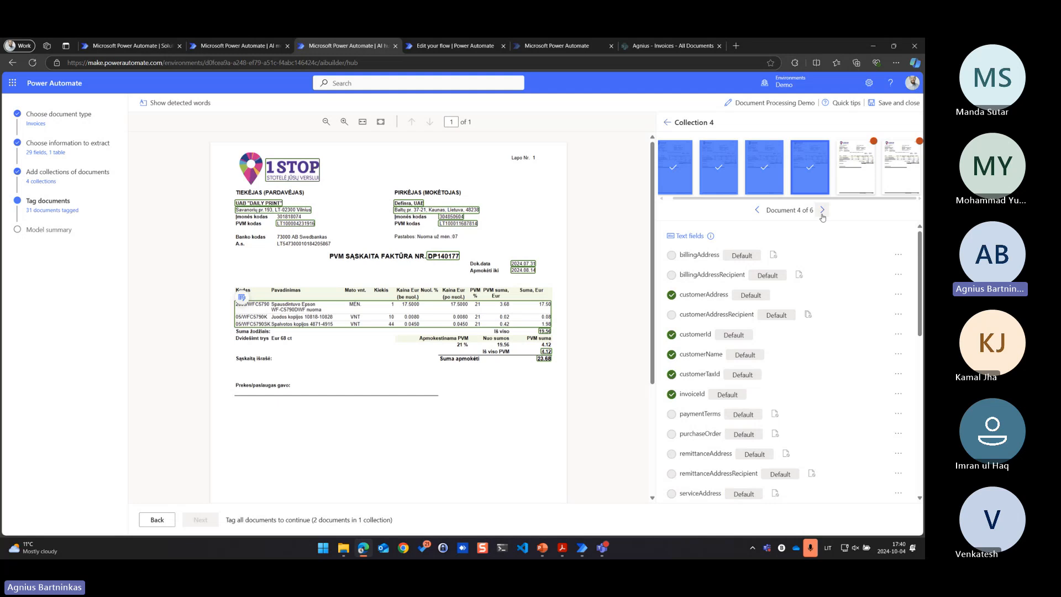
pyautogui.click(821, 212)
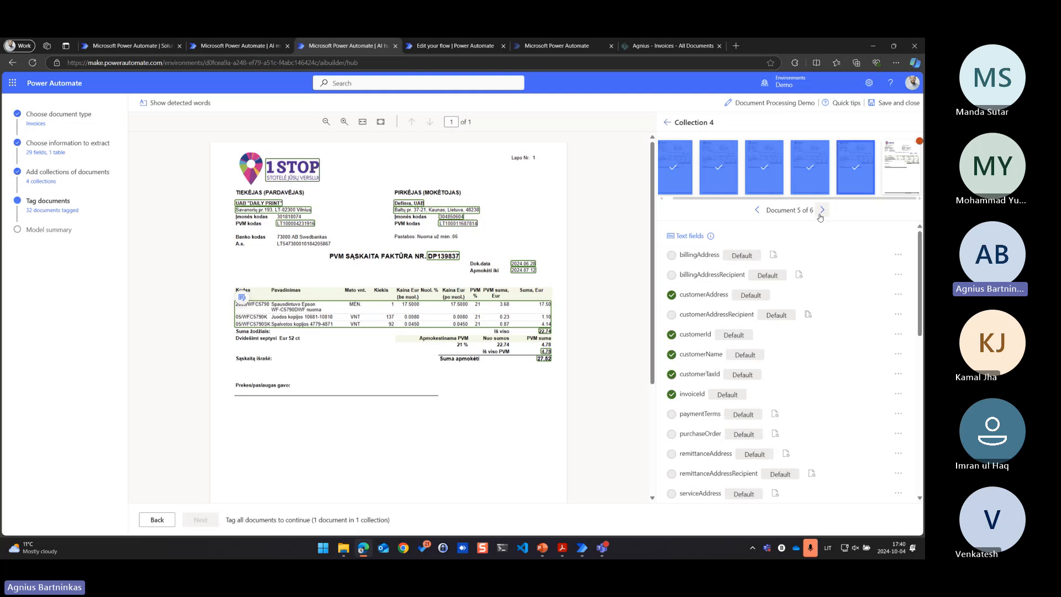
pyautogui.click(821, 215)
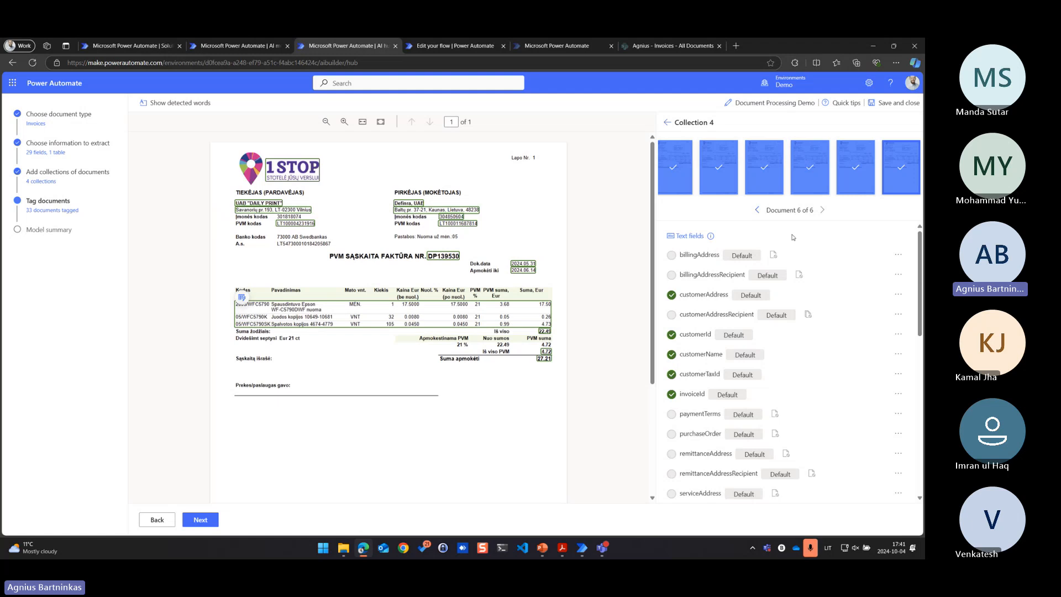
# Continue to the model summary, review the information to extract and start training the Document Processing Demo model
pyautogui.click(201, 519)
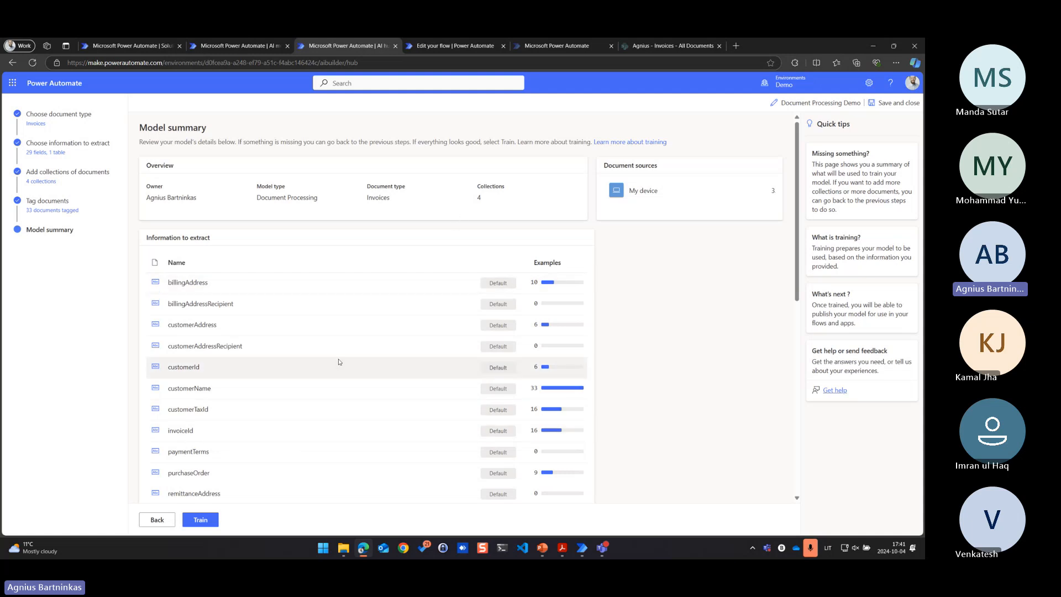
pyautogui.scroll(-1, 334, 360)
pyautogui.scroll(-2, 335, 360)
pyautogui.click(200, 519)
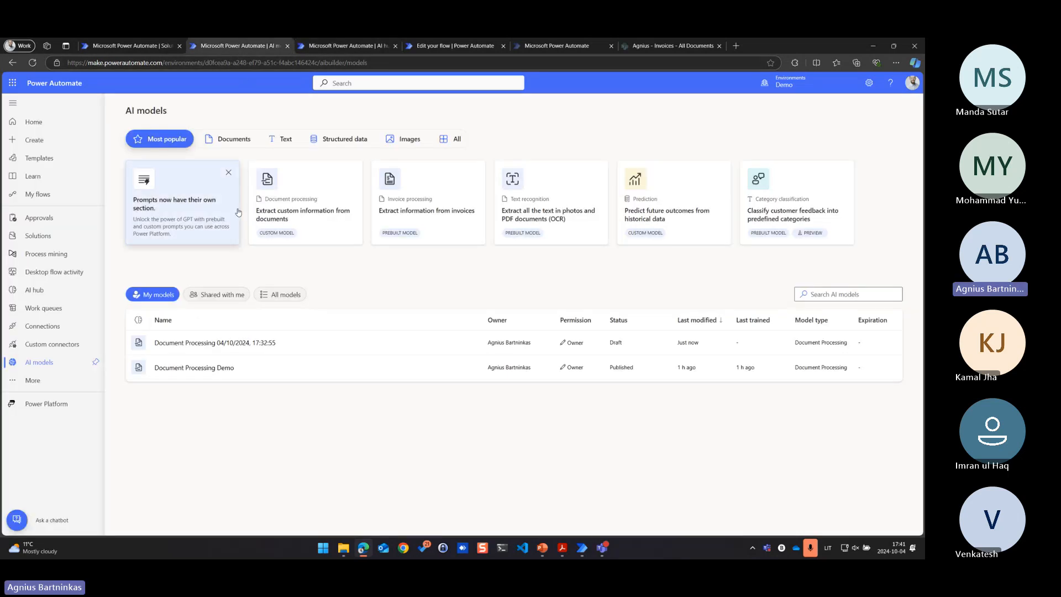
# Open the Document Processing Demo model's details in the AI models tab and check the training progress, keeping the model summary page open
pyautogui.click(201, 370)
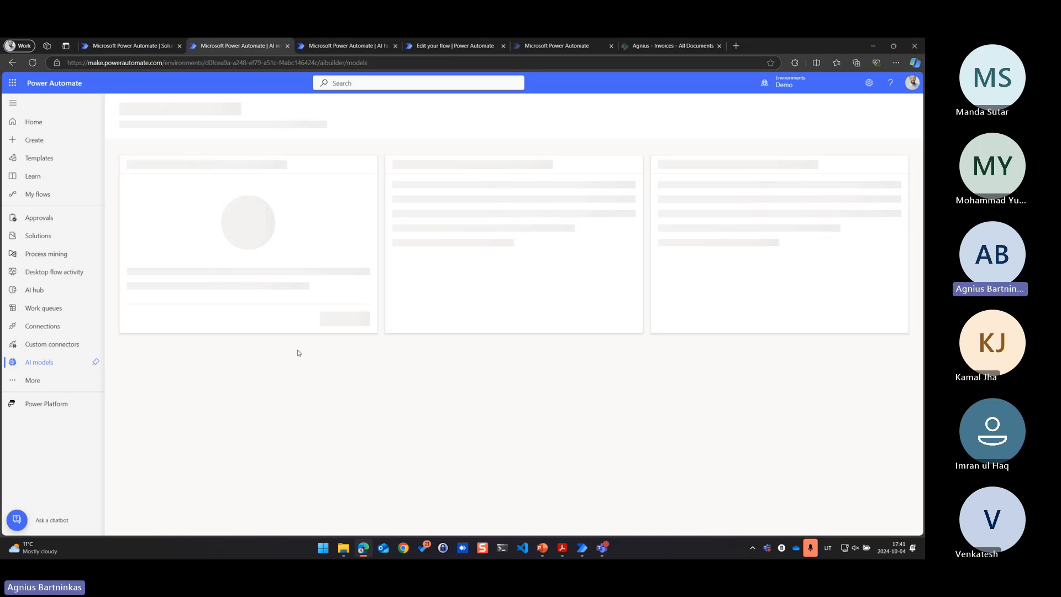
pyautogui.click(317, 48)
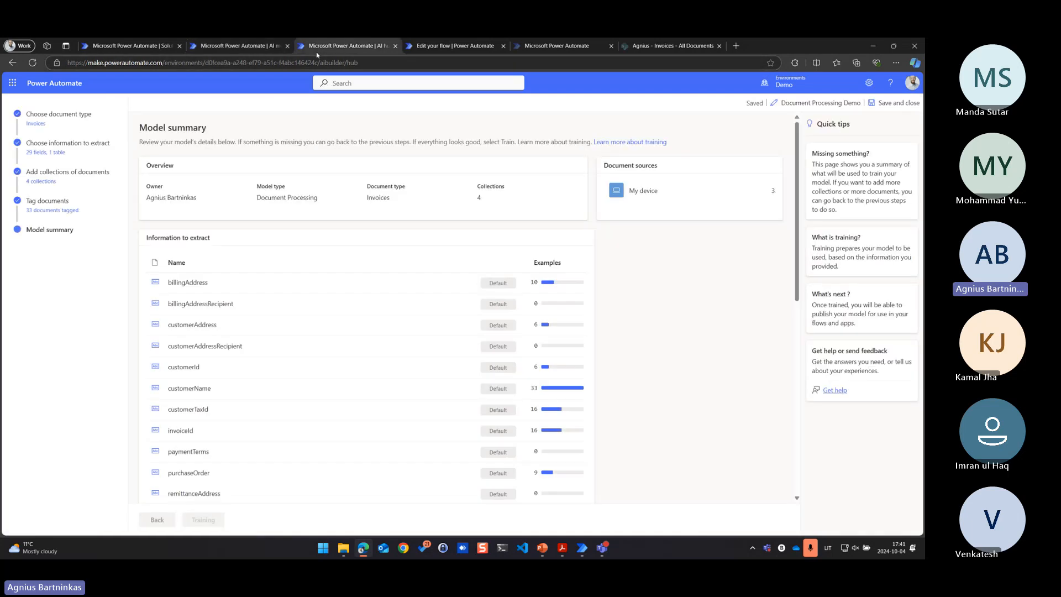
pyautogui.click(203, 48)
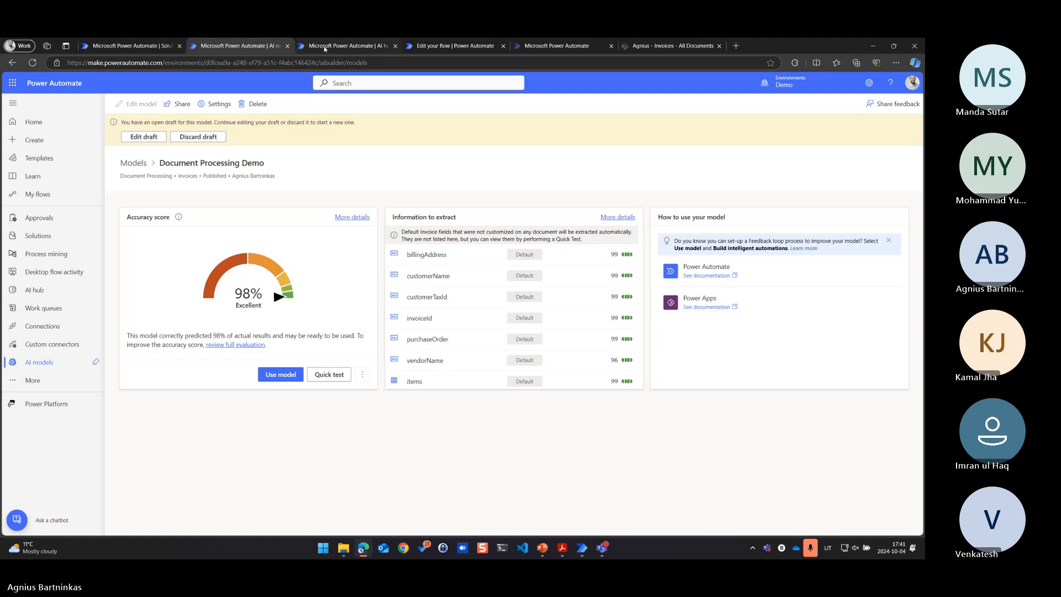
pyautogui.click(325, 48)
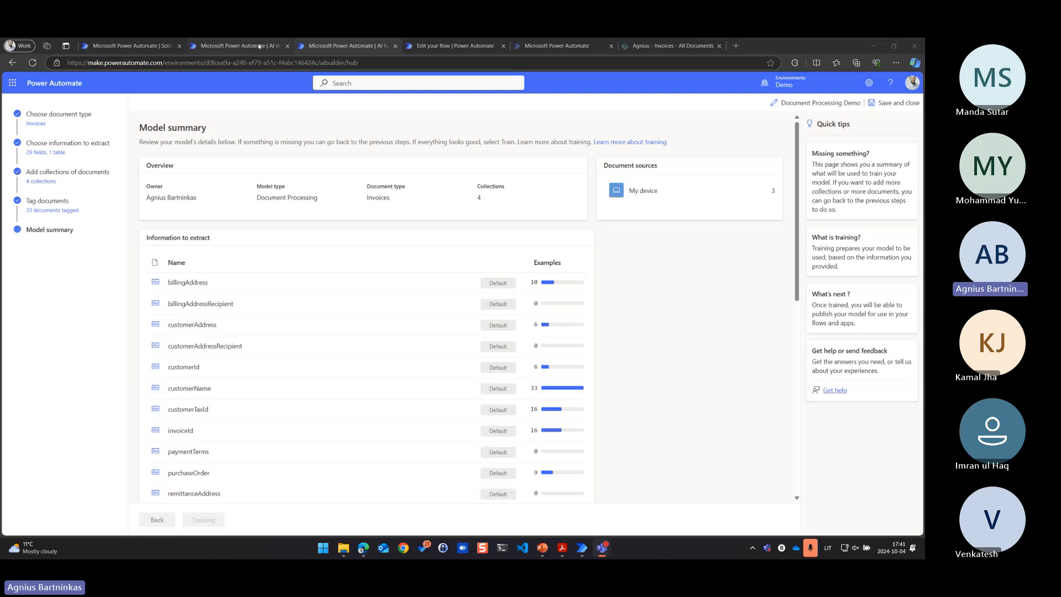
pyautogui.click(395, 46)
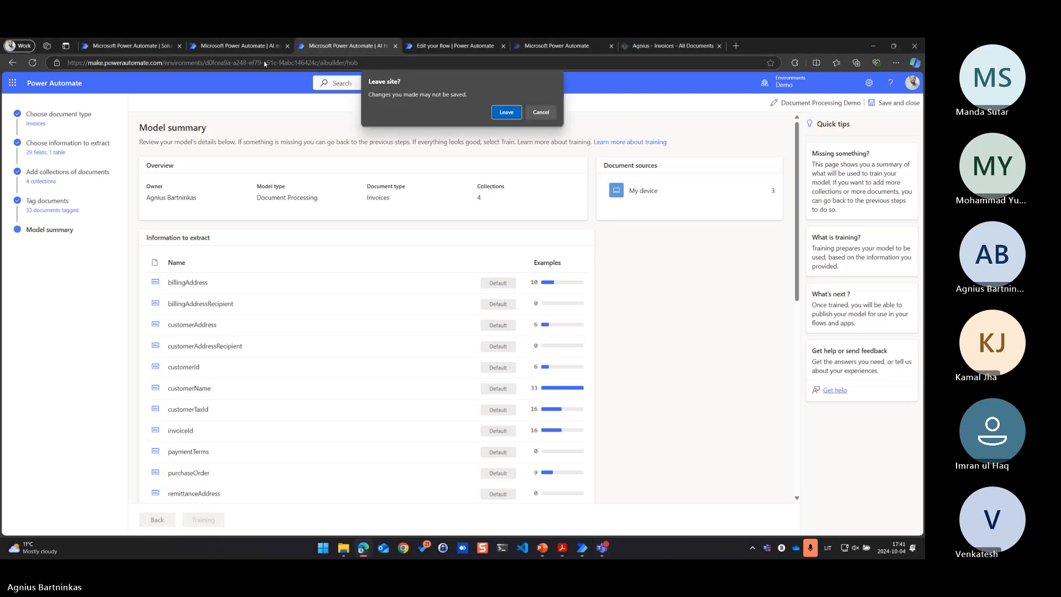
pyautogui.click(552, 114)
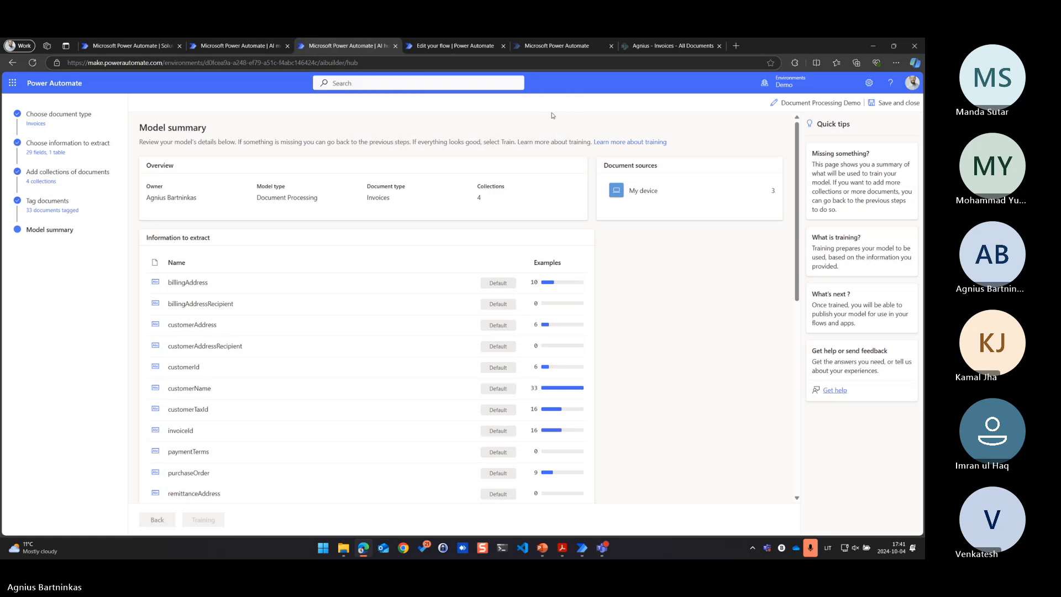
# Refresh the AI models list to check the training status and reopen the Document Processing Demo details
pyautogui.click(235, 46)
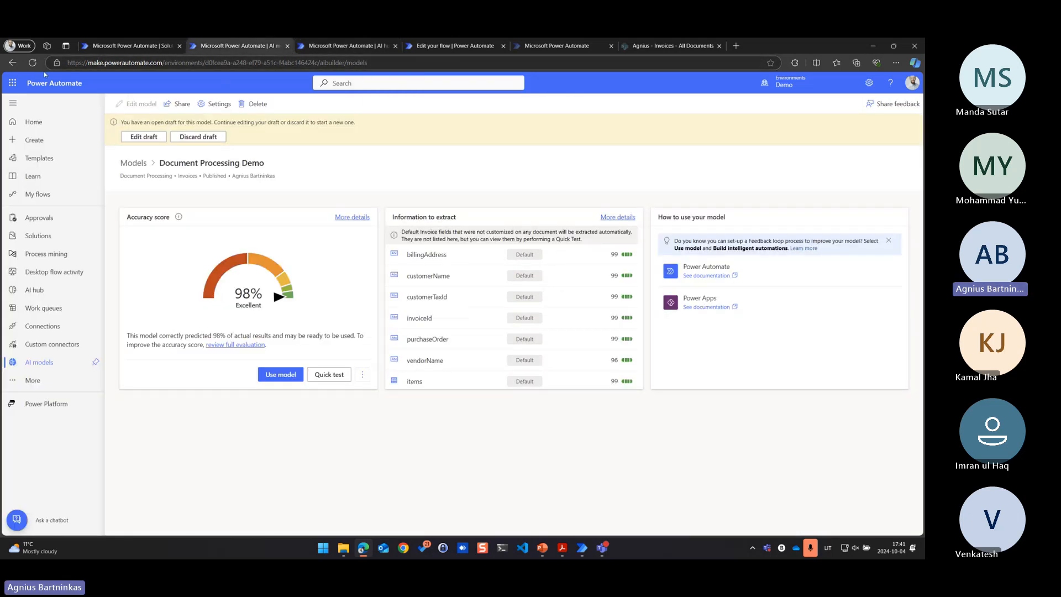
pyautogui.click(33, 63)
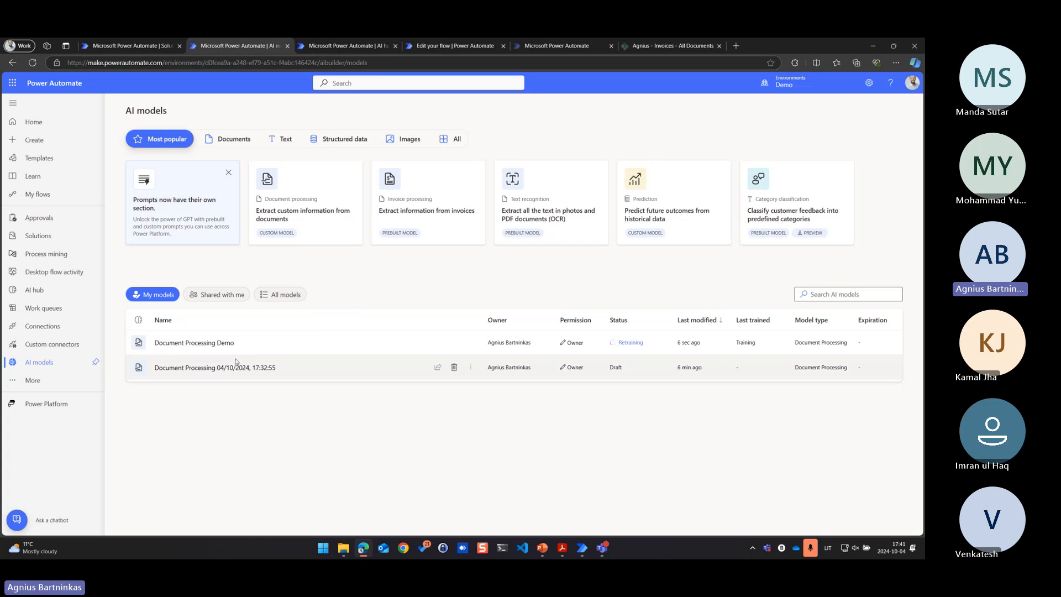
pyautogui.click(206, 343)
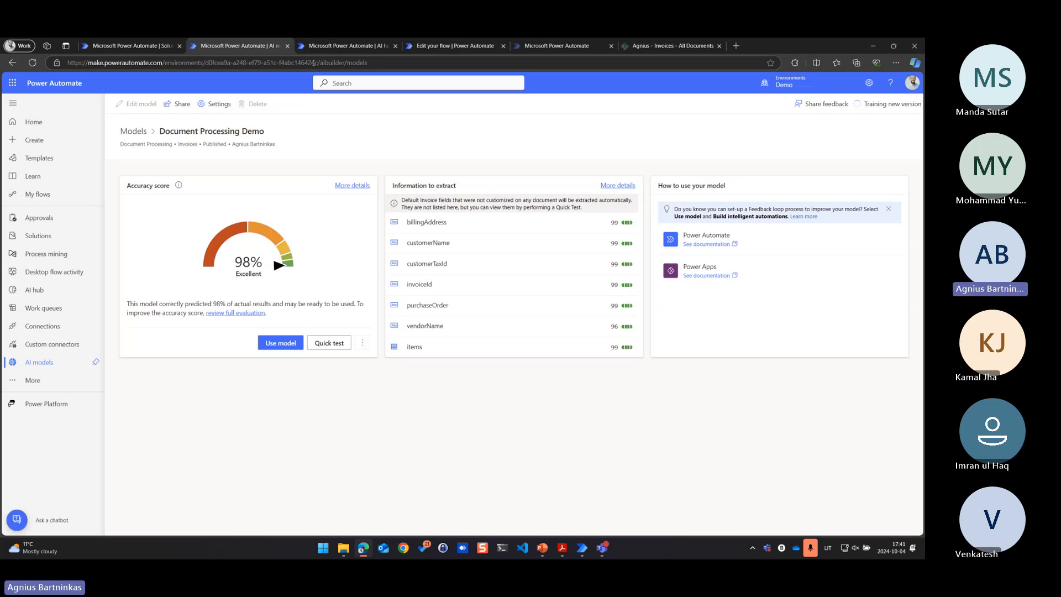
# Continue from the training notice to the model's details page, reload it to AI hub and close the redundant AI models browser tab
pyautogui.click(340, 46)
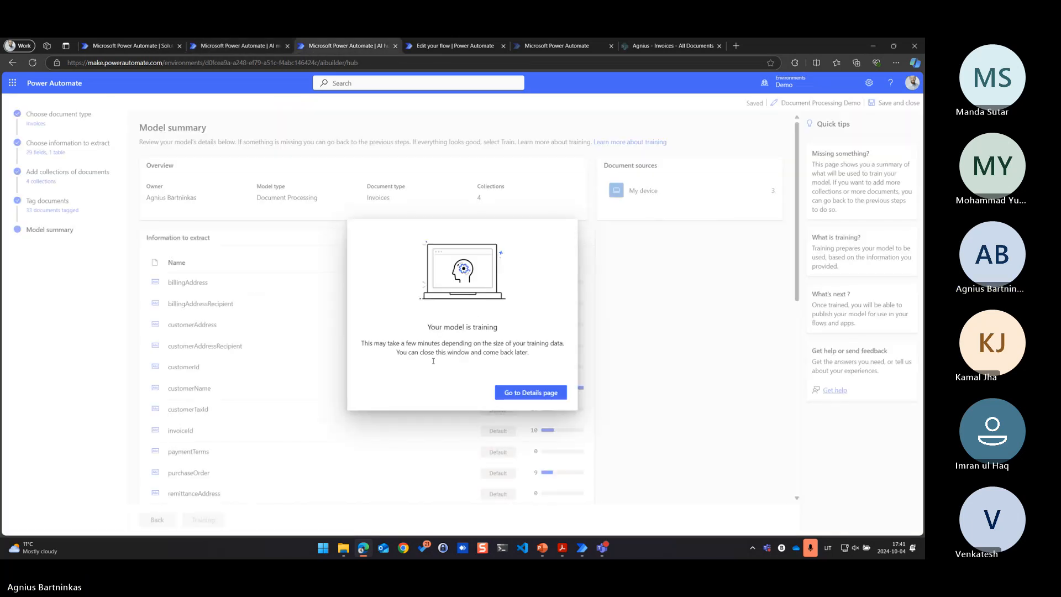
pyautogui.click(504, 391)
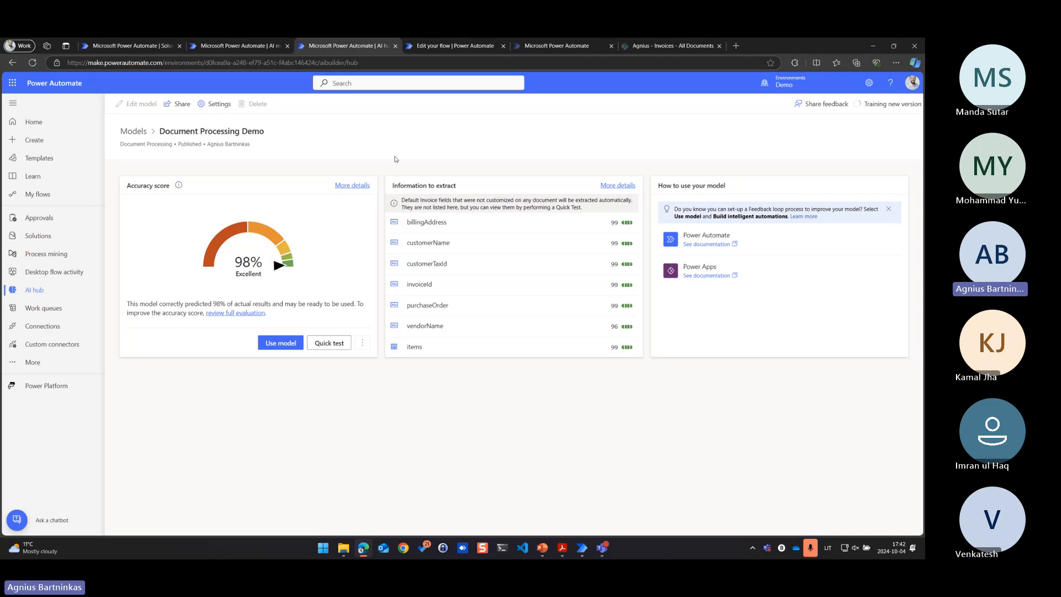
pyautogui.click(32, 63)
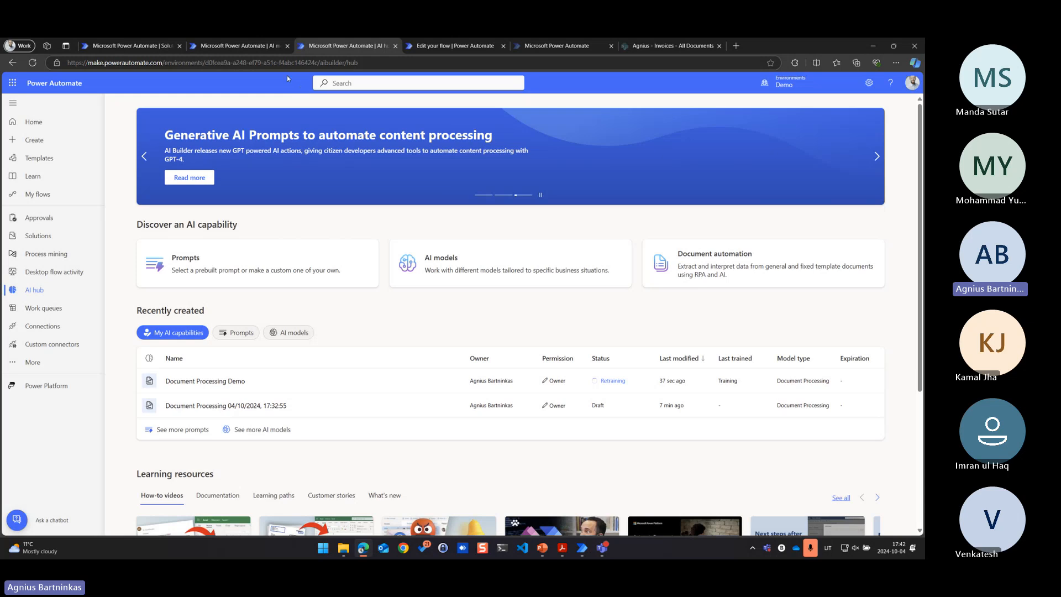
pyautogui.click(271, 46)
pyautogui.click(288, 46)
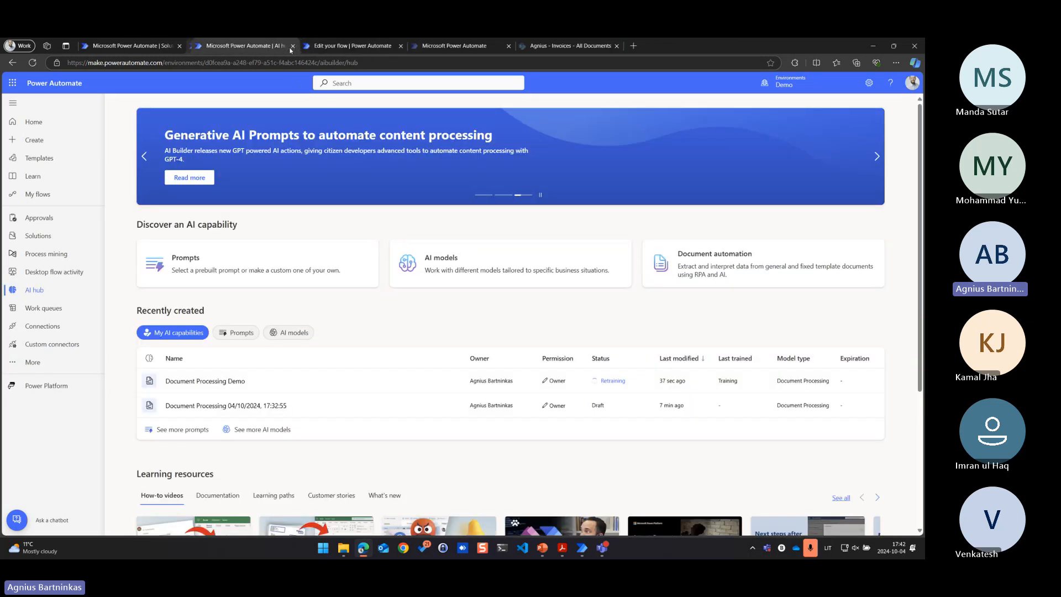
# Switch to the AI_Builder_Demo Invoice Processor flow, collapse the Move file details and review the flow from its trigger to the Main scope
pyautogui.click(326, 47)
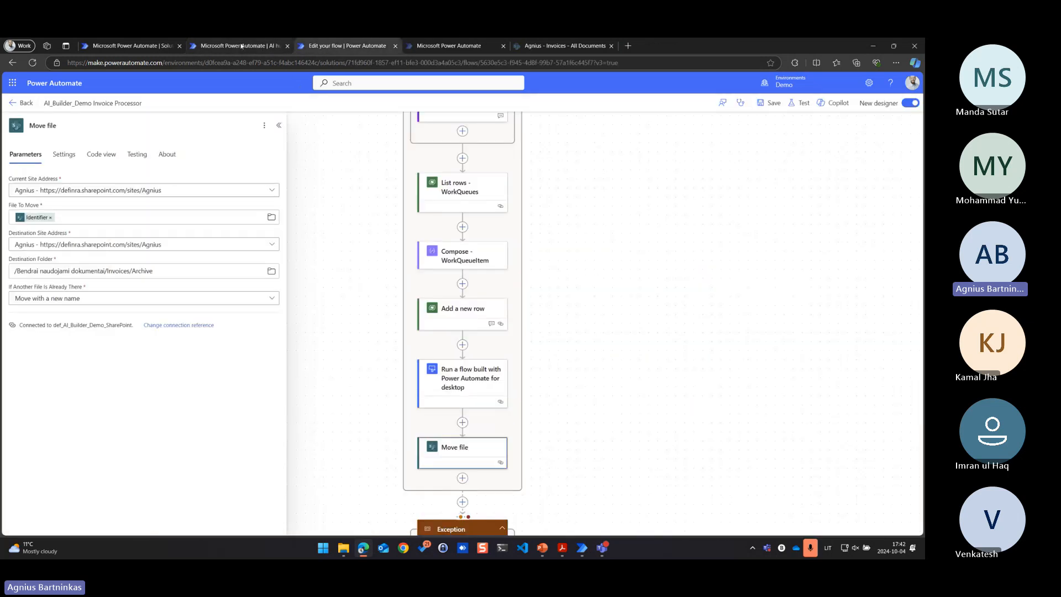
pyautogui.scroll(10, 343, 308)
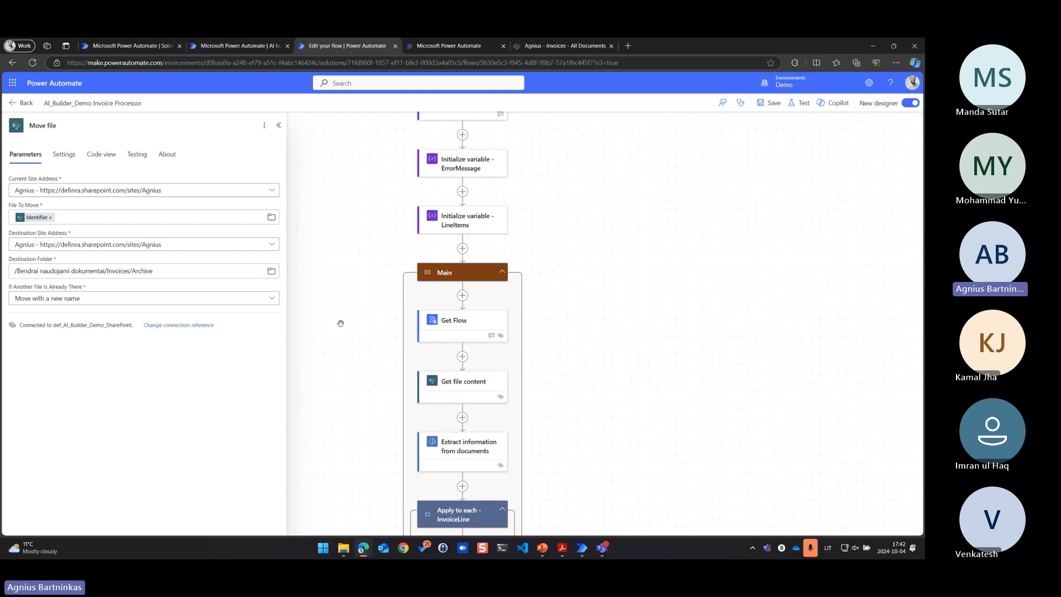
pyautogui.scroll(5, 337, 323)
pyautogui.click(278, 125)
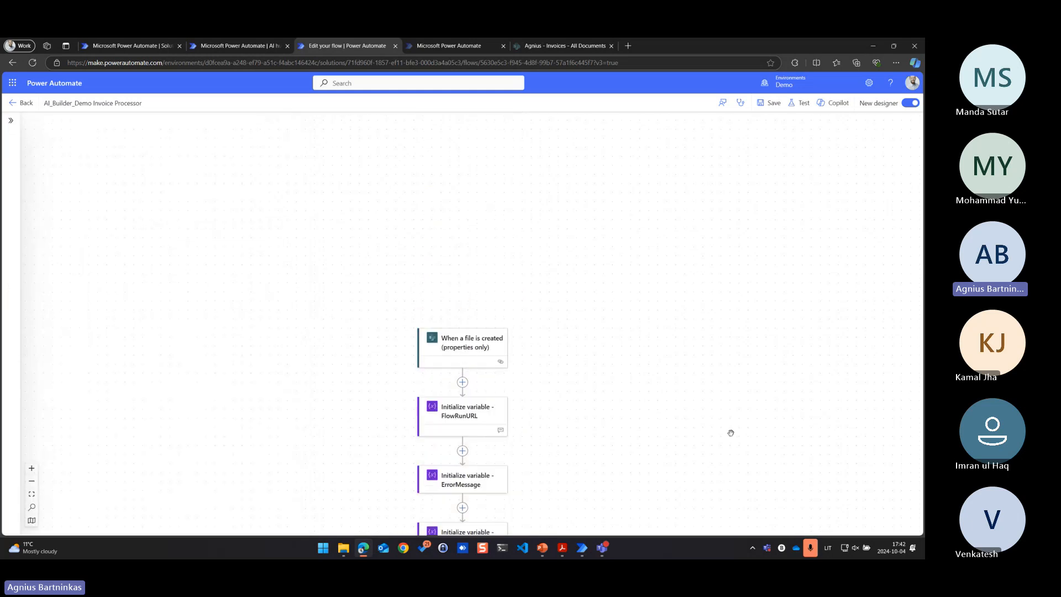
pyautogui.scroll(-2, 730, 433)
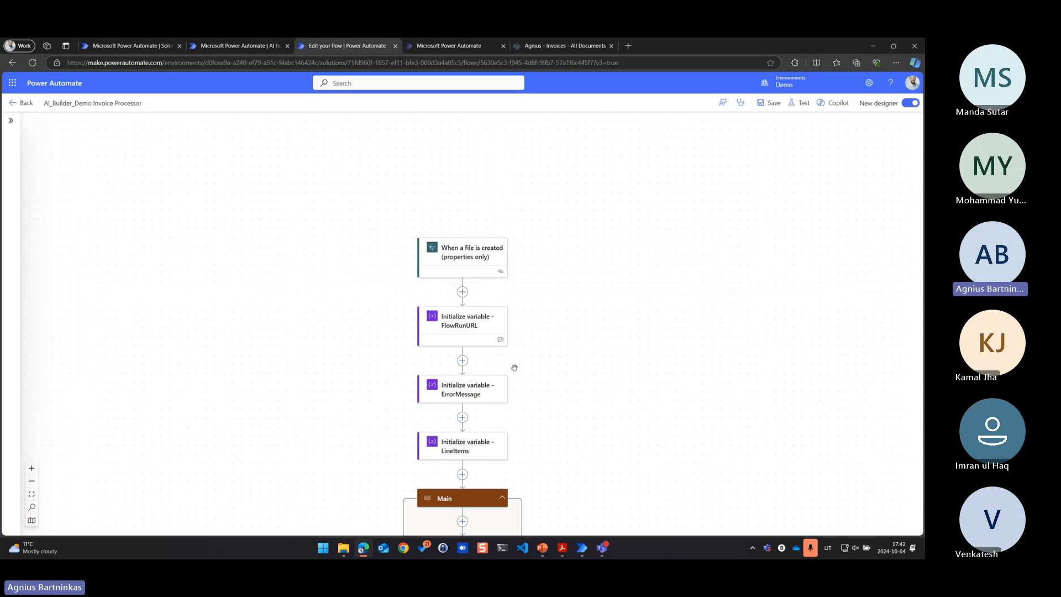
pyautogui.scroll(-6, 289, 403)
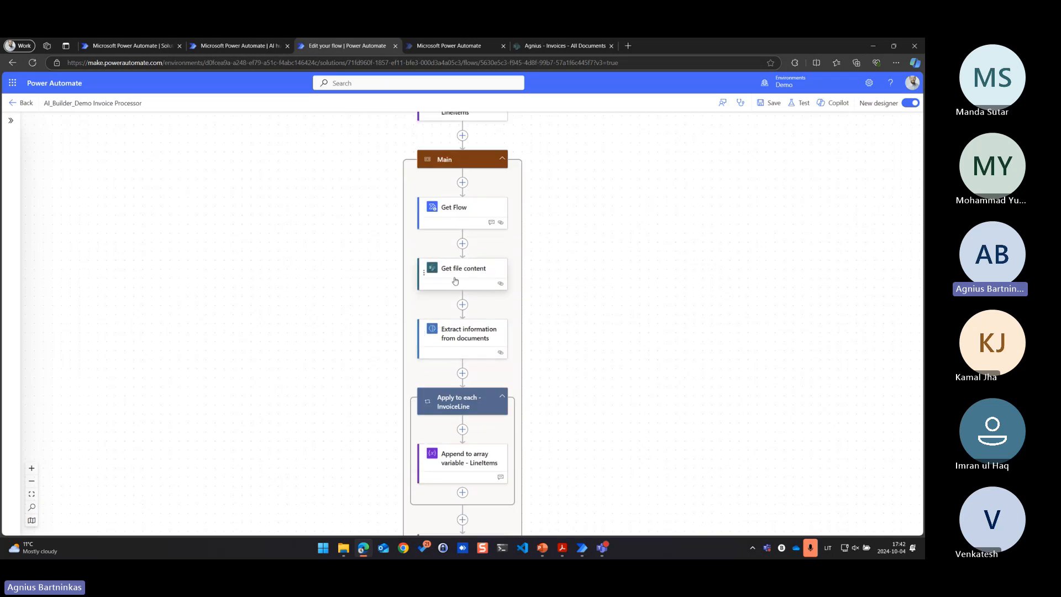
# Review the parameters of the Get file content, Extract information from documents and Append to array variable - LineItems actions
pyautogui.click(478, 273)
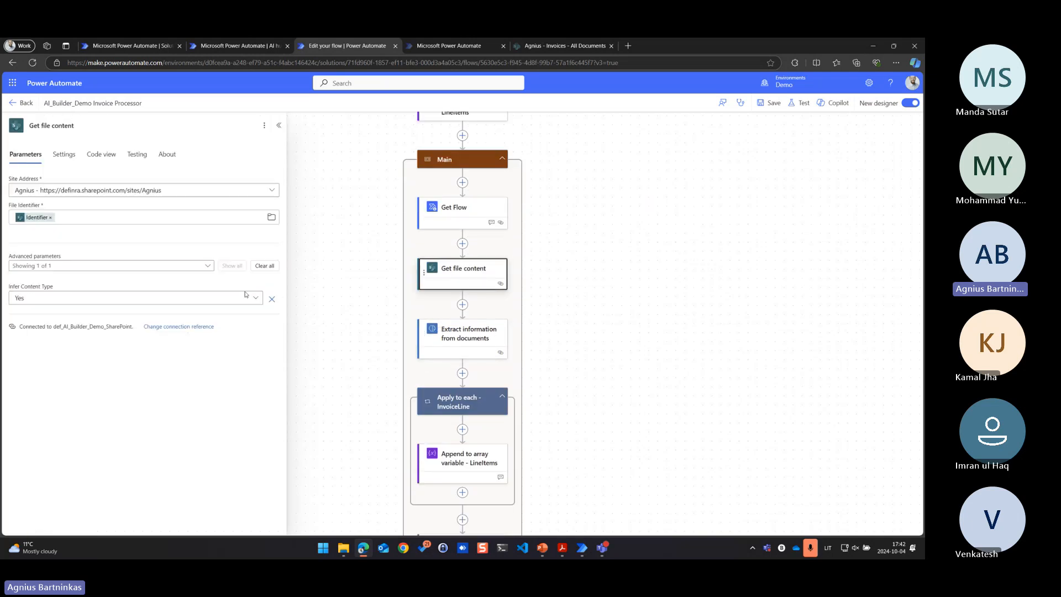
pyautogui.click(455, 347)
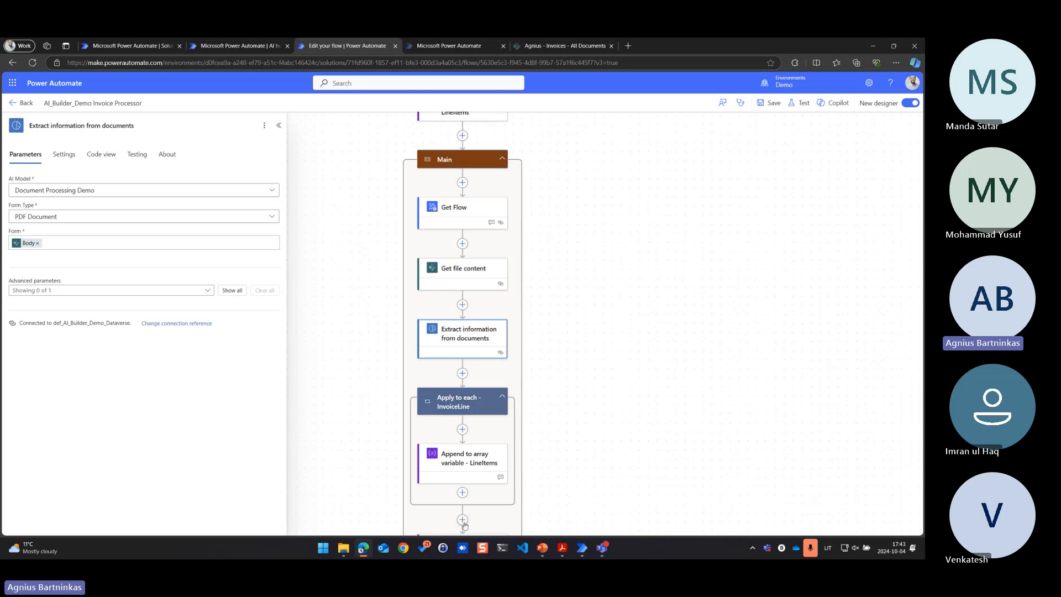
pyautogui.scroll(-1, 292, 412)
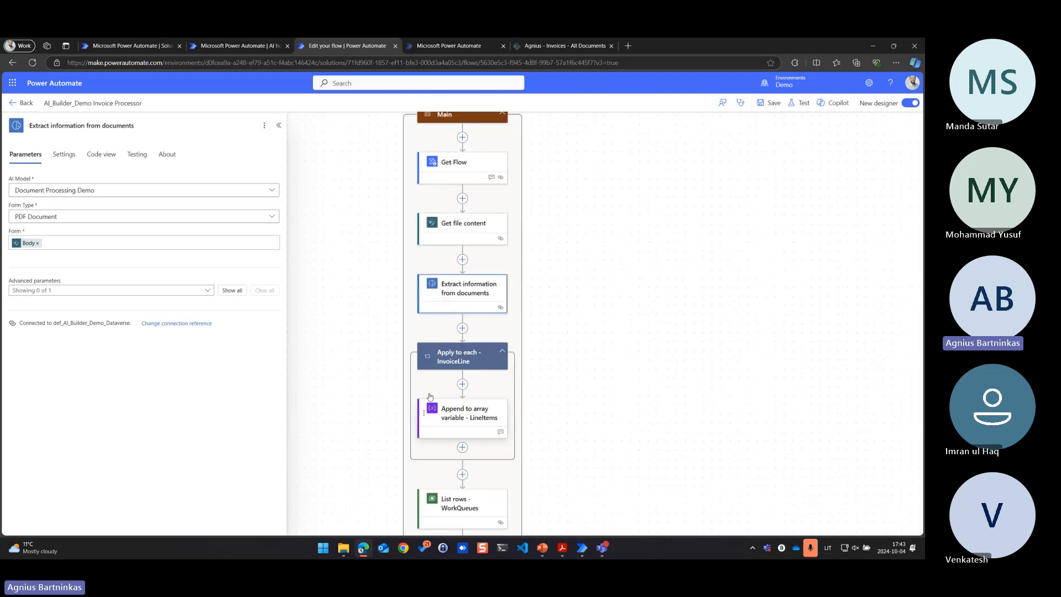
pyautogui.click(445, 425)
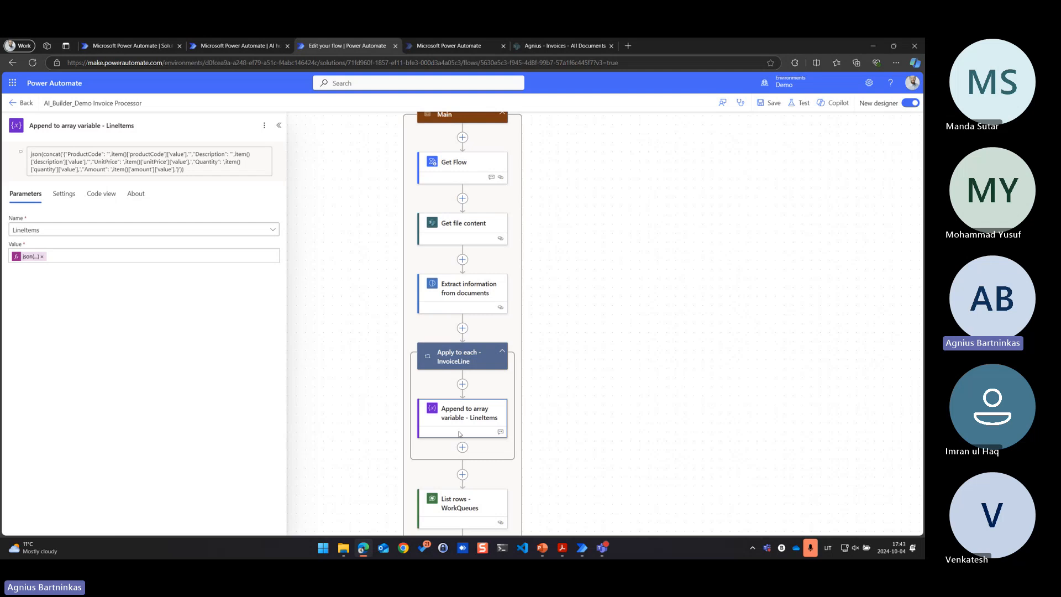
# Review the Compose - WorkQueueItem inputs and the Add a new row parameters that queue the extracted invoice as a work queue item
pyautogui.scroll(-3, 474, 398)
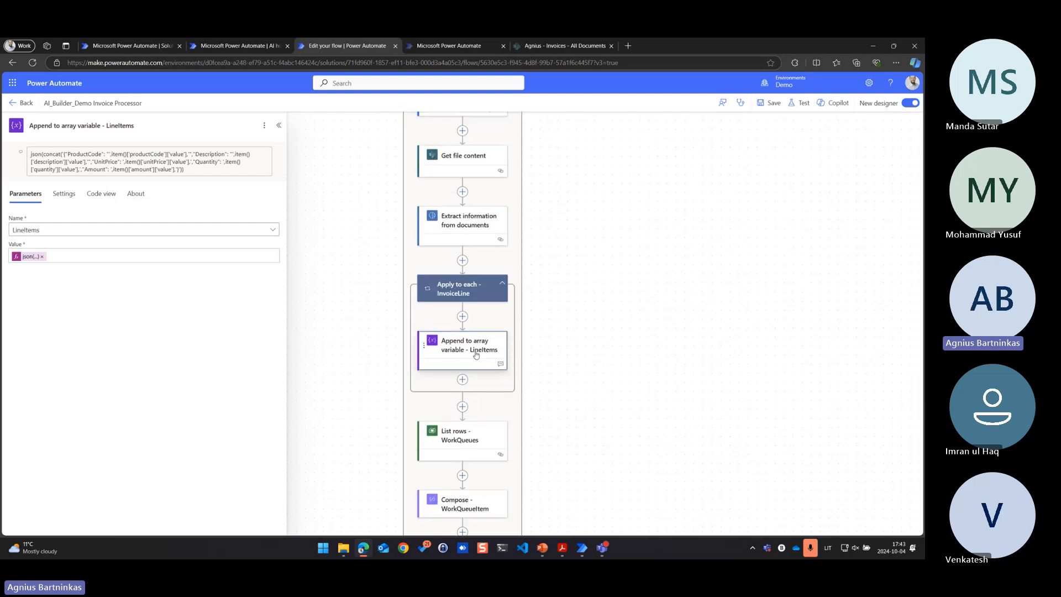
pyautogui.scroll(-2, 475, 351)
pyautogui.scroll(-4, 475, 350)
pyautogui.click(464, 369)
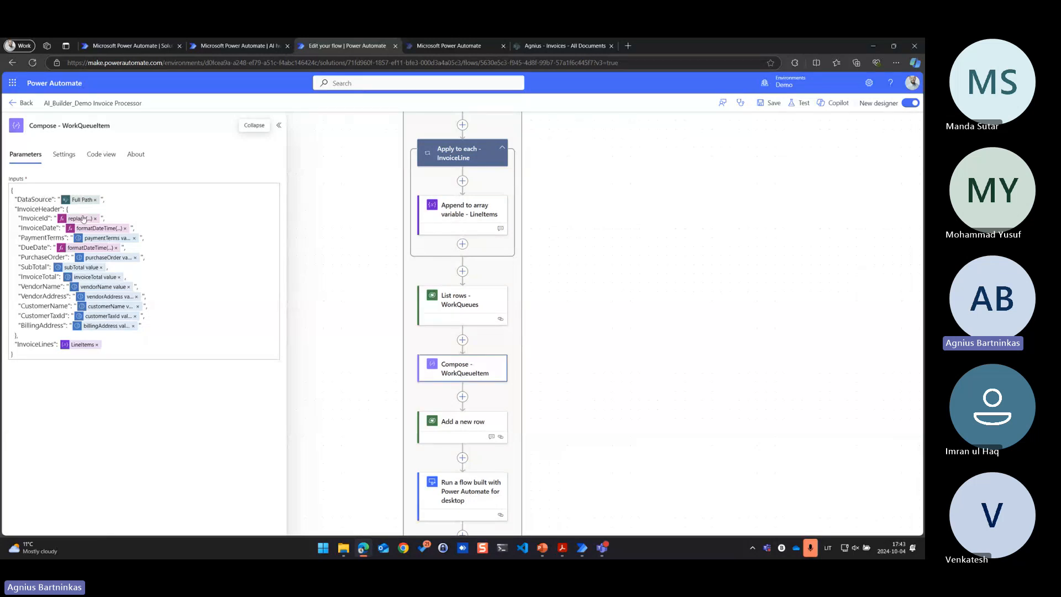
pyautogui.scroll(-2, 425, 432)
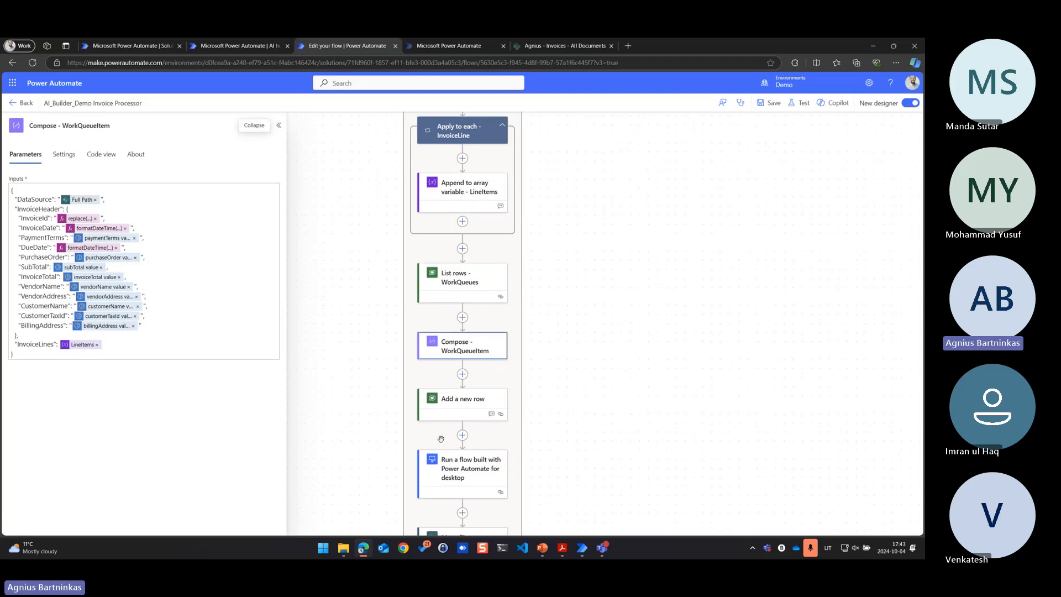
pyautogui.click(470, 381)
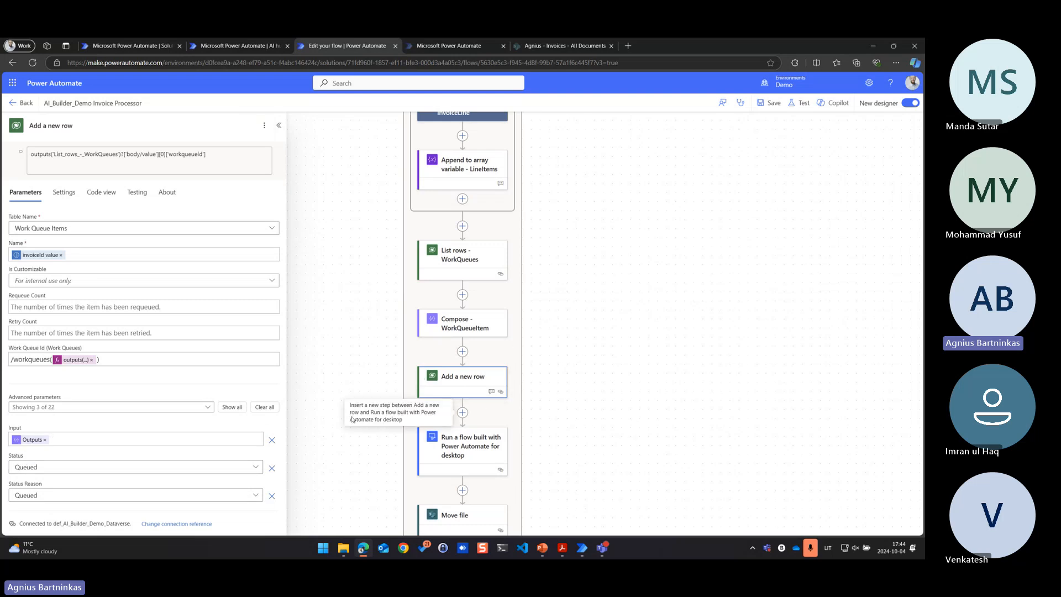
pyautogui.scroll(-2, 381, 453)
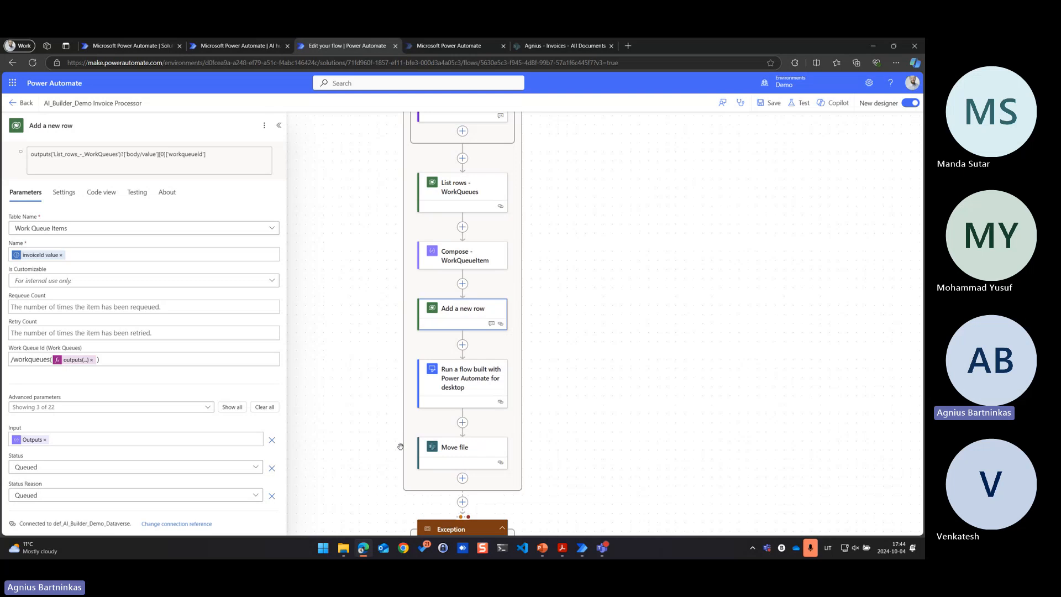
# Review the parameters of the Run a flow built with Power Automate for desktop action and close the flow's browser tab
pyautogui.click(456, 402)
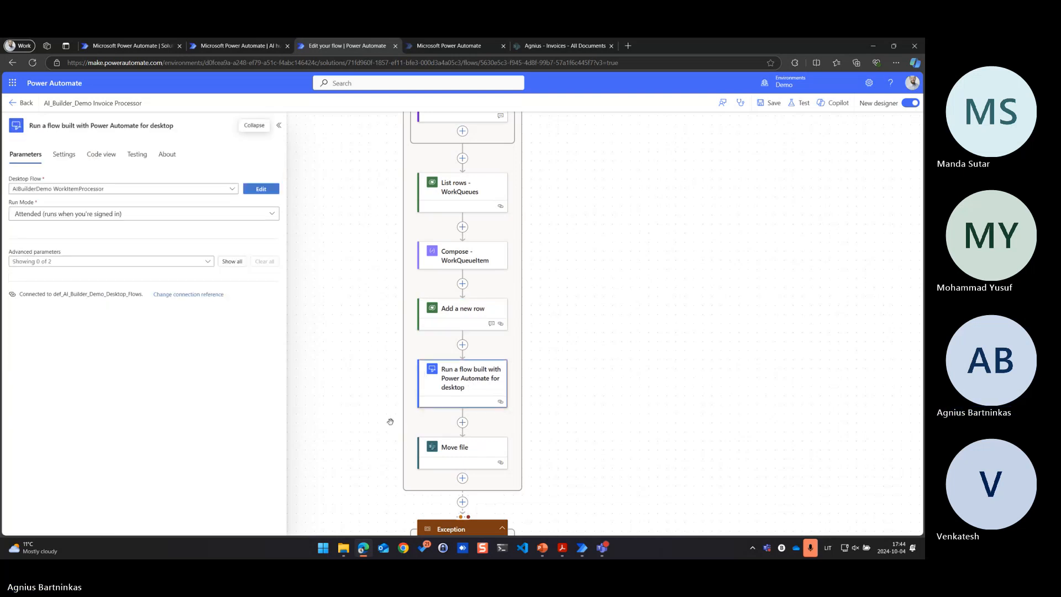
pyautogui.middleClick(323, 50)
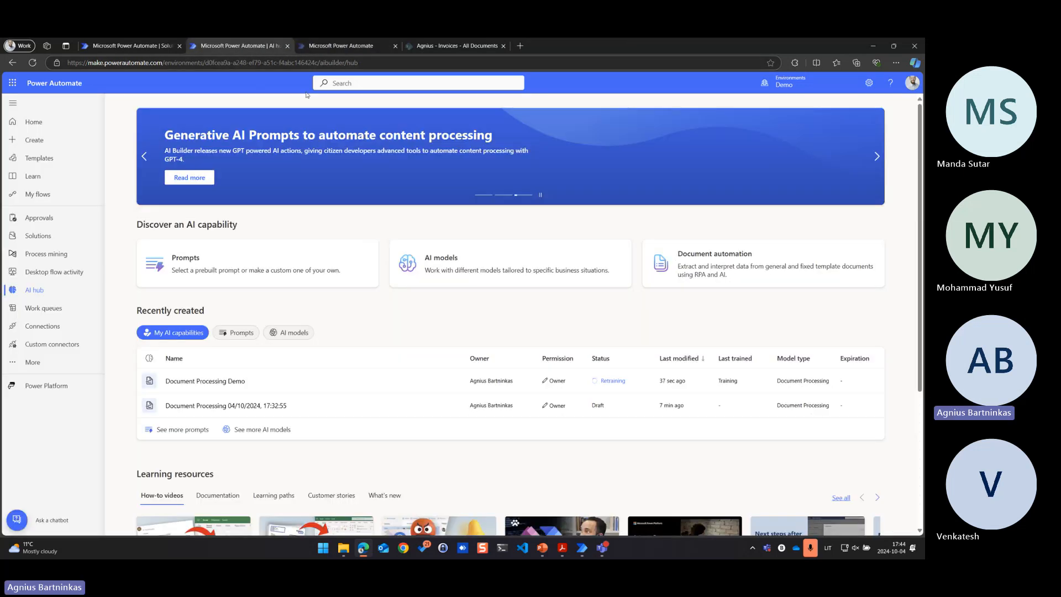
# Inspect the input data of the first item in the Invoices work queue, then close the work queue's browser tab
pyautogui.click(313, 49)
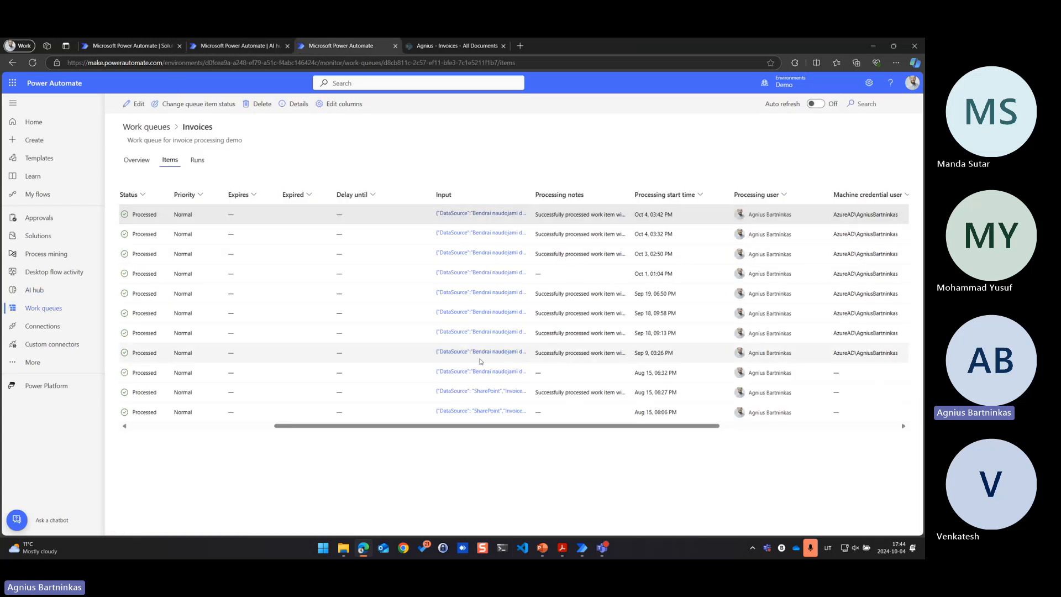
pyautogui.moveTo(505, 427)
pyautogui.mouseDown()
pyautogui.moveTo(359, 428)
pyautogui.moveTo(499, 429)
pyautogui.mouseUp()
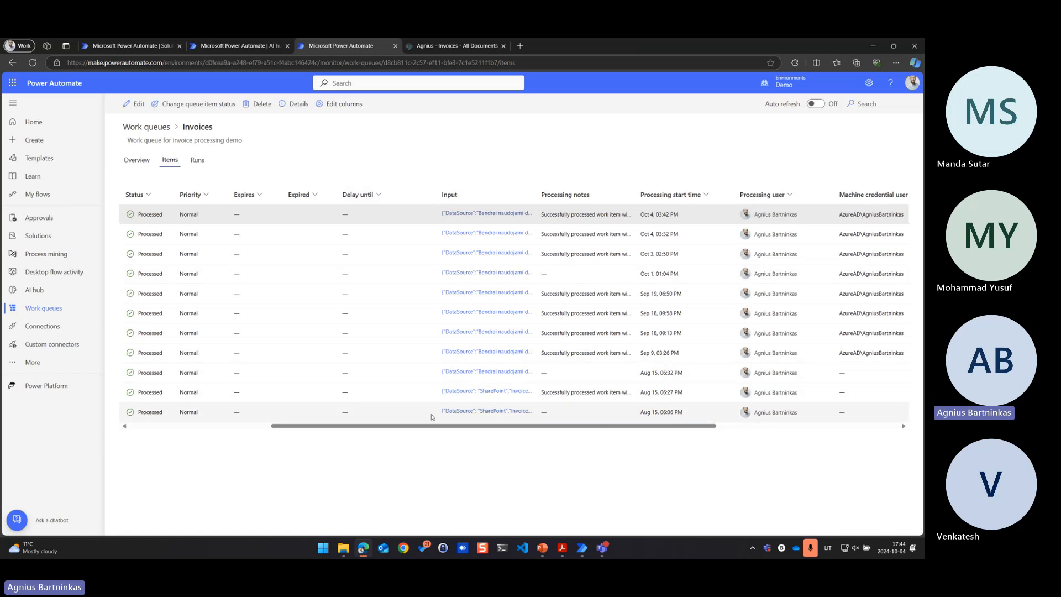
pyautogui.click(473, 214)
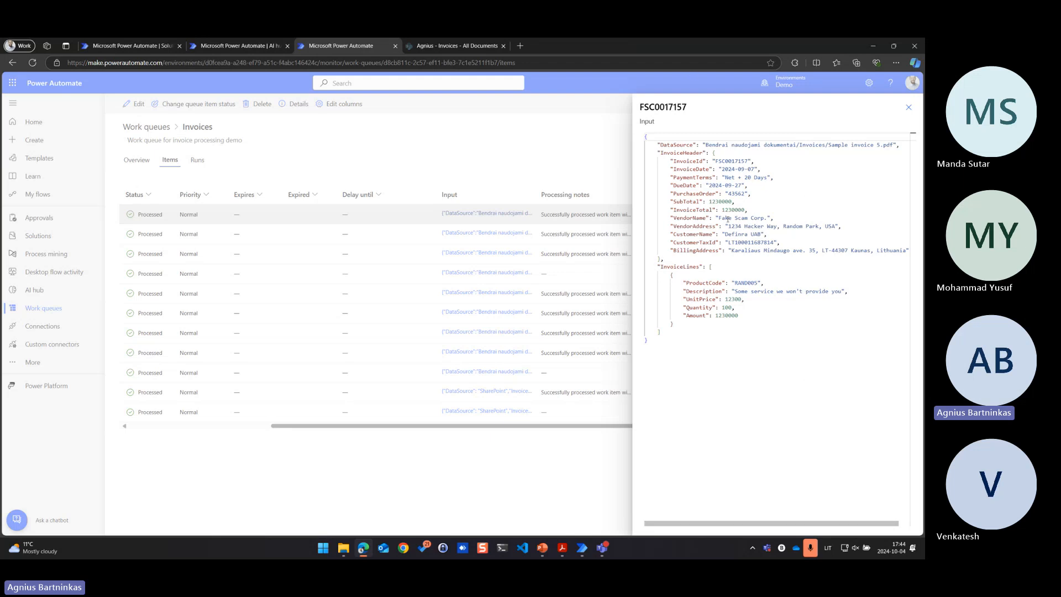
pyautogui.click(909, 107)
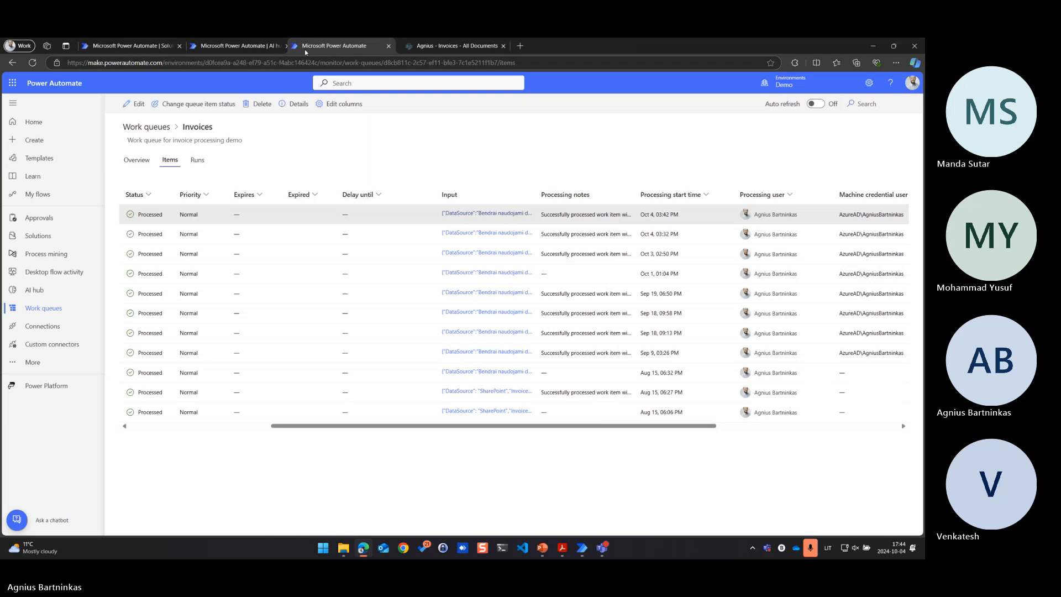
pyautogui.moveTo(367, 46); pyautogui.dragTo(288, 48)
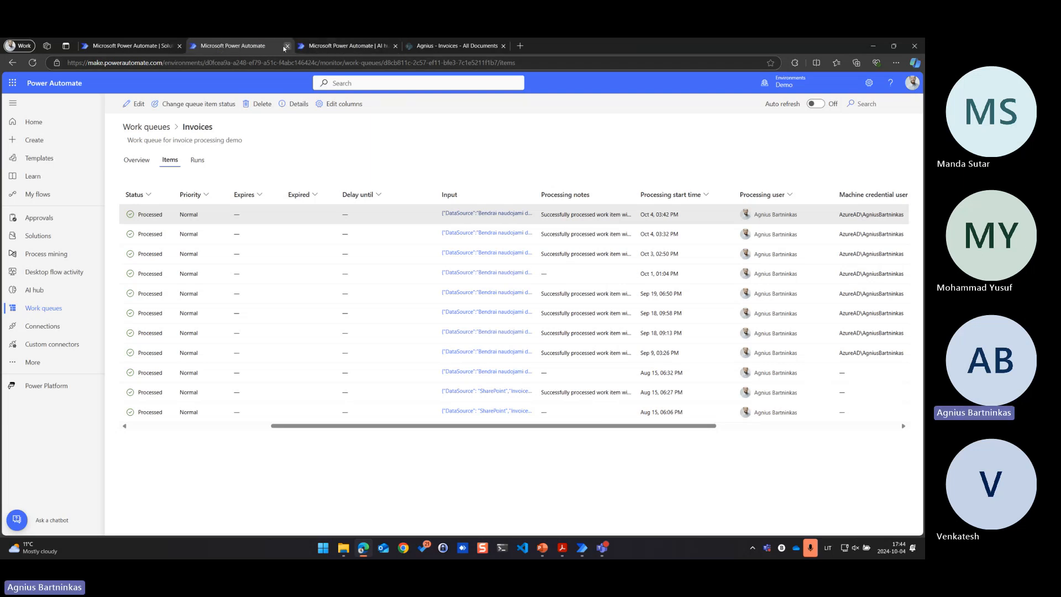
pyautogui.click(287, 47)
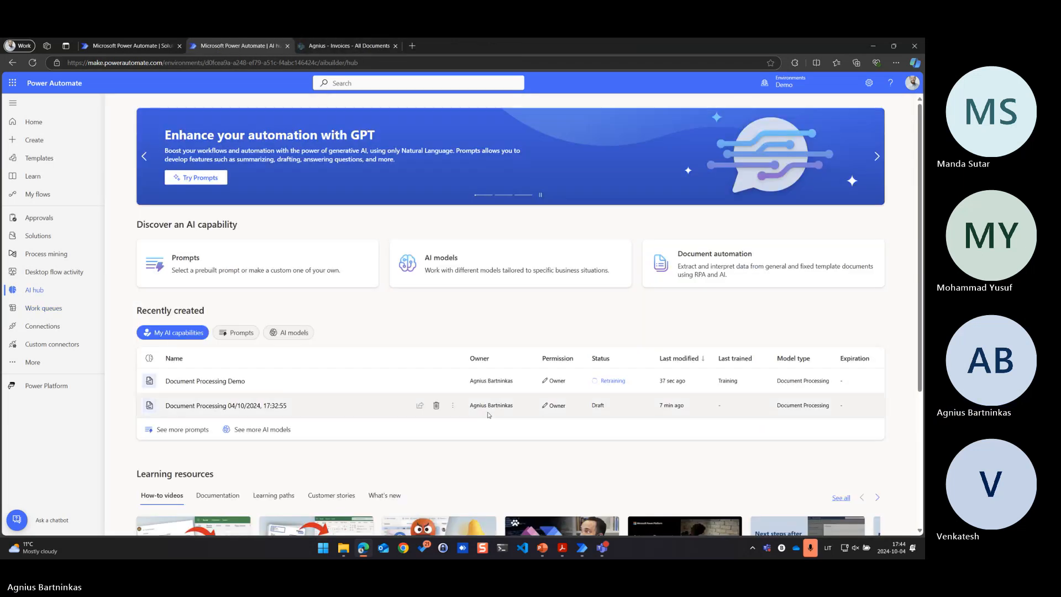
# Switch to Acrobat to close Sample invoice 4.pdf, and view the last trained version of the Document Processing Demo model
pyautogui.click(562, 550)
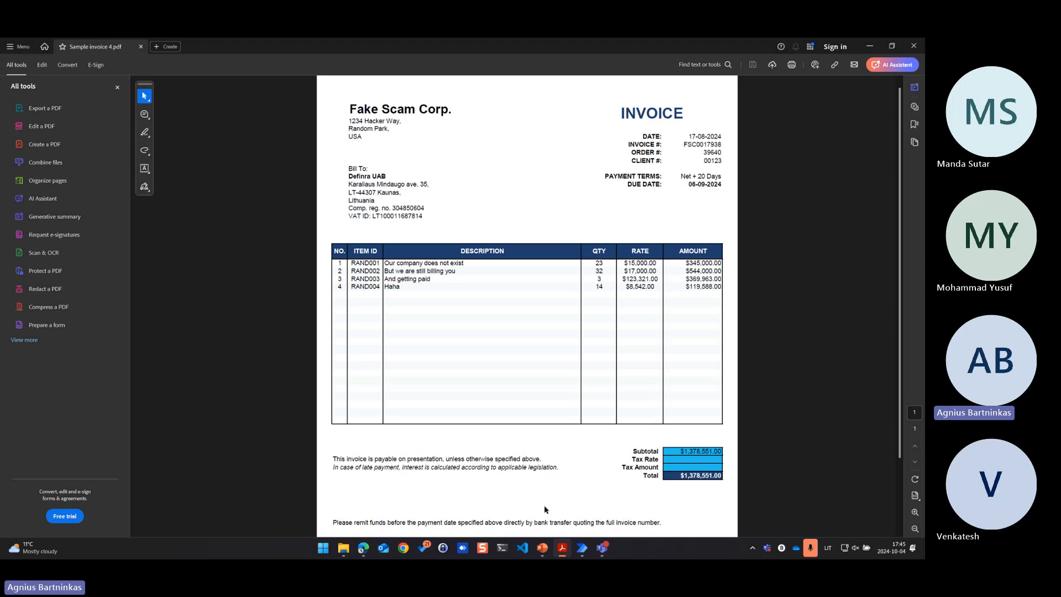
pyautogui.click(913, 46)
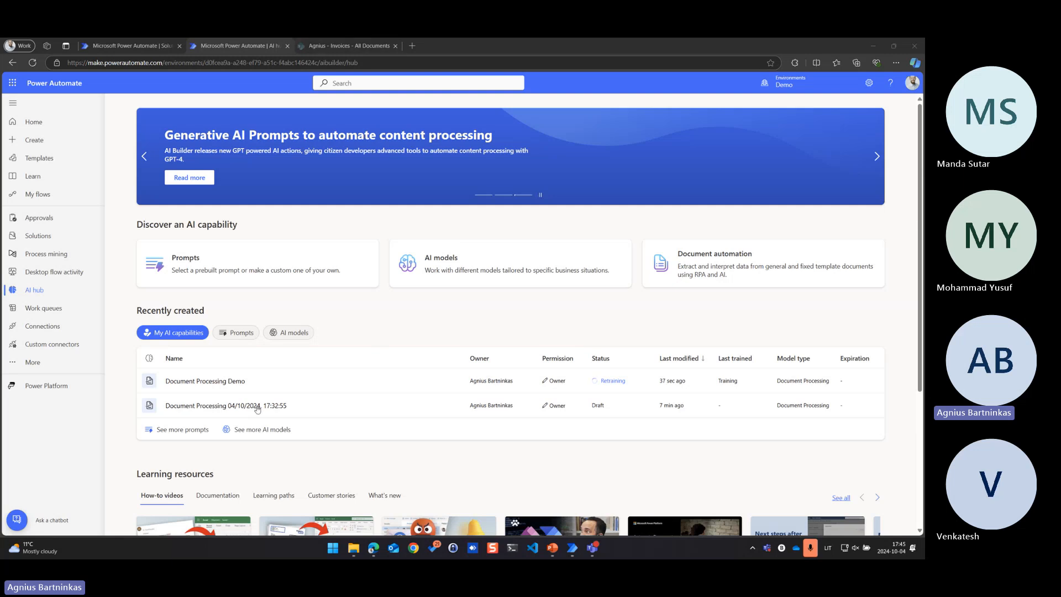
pyautogui.click(211, 385)
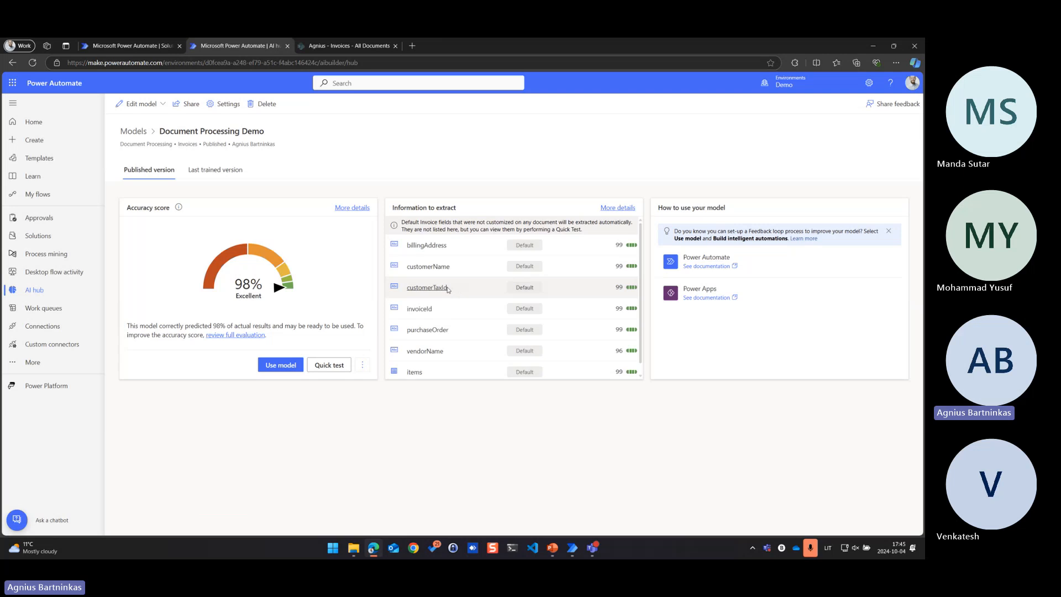
pyautogui.click(221, 174)
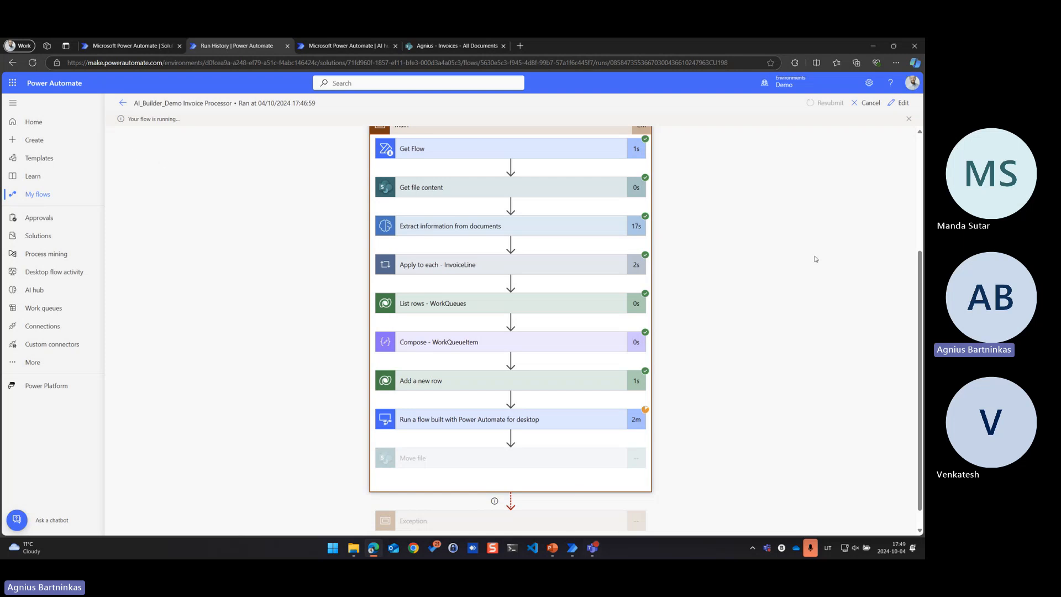
# Reload the AI_Builder_Demo Invoice Processor run and expand the Main scope to check the progress of its actions
pyautogui.click(33, 63)
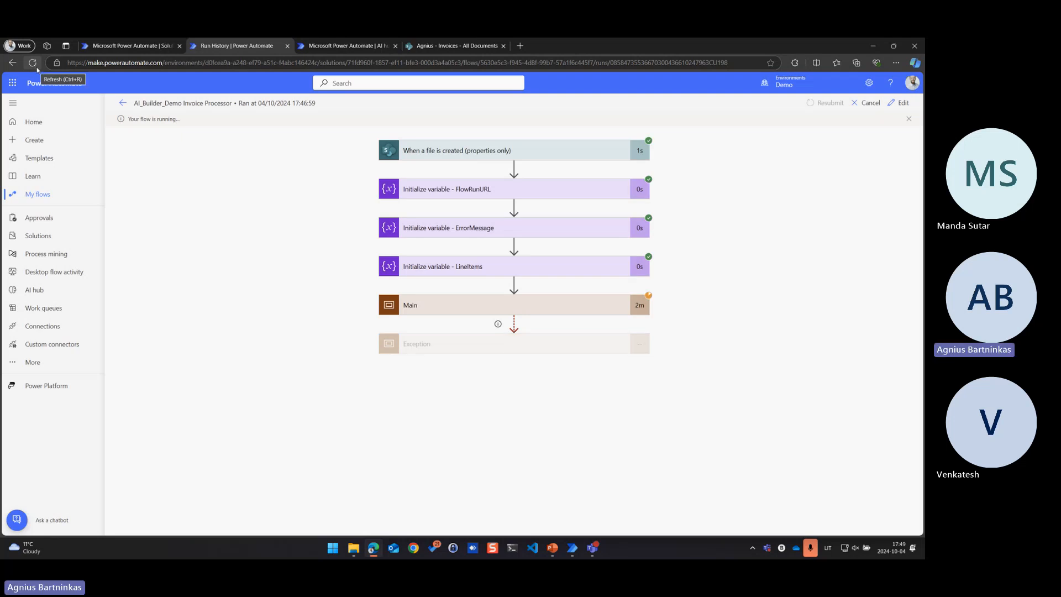
pyautogui.click(439, 311)
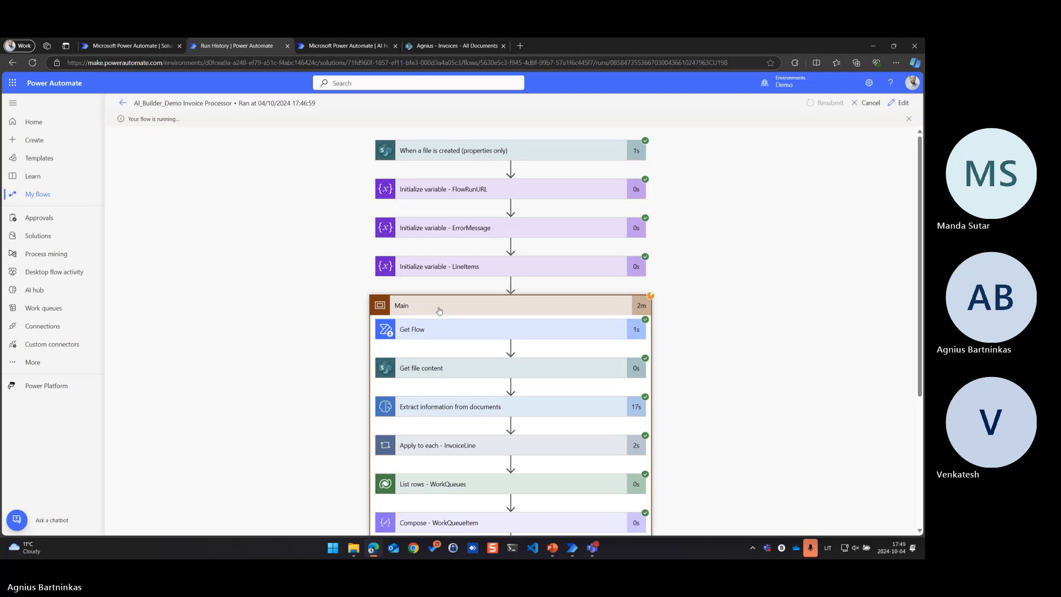
pyautogui.scroll(-4, 434, 337)
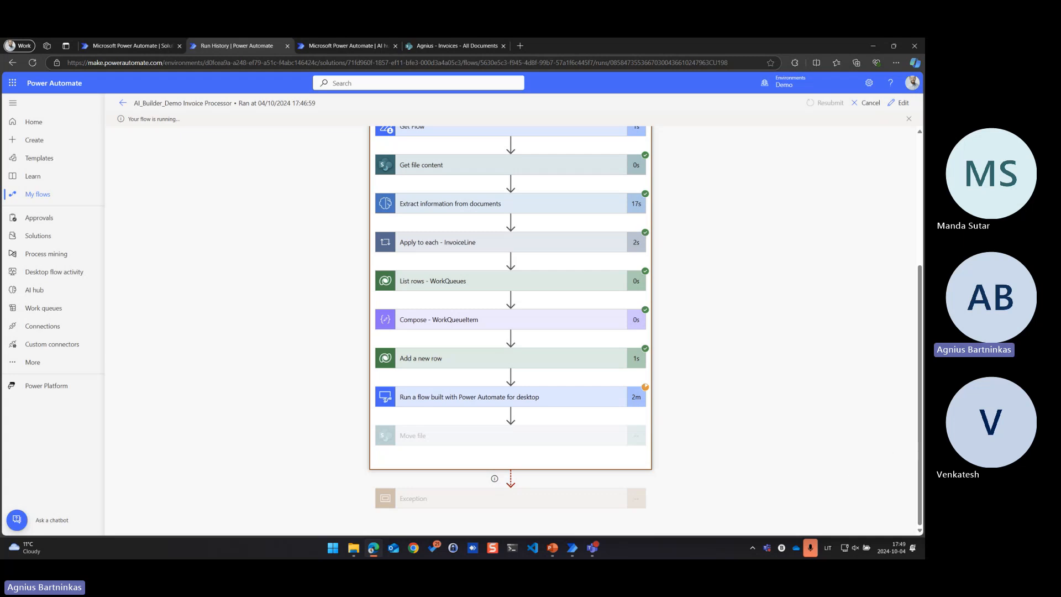
# Switch to the Debetas inventory program and start a new record in the Atsargų pajamavimo aktai list
pyautogui.hotkey('alt', 'Tab')
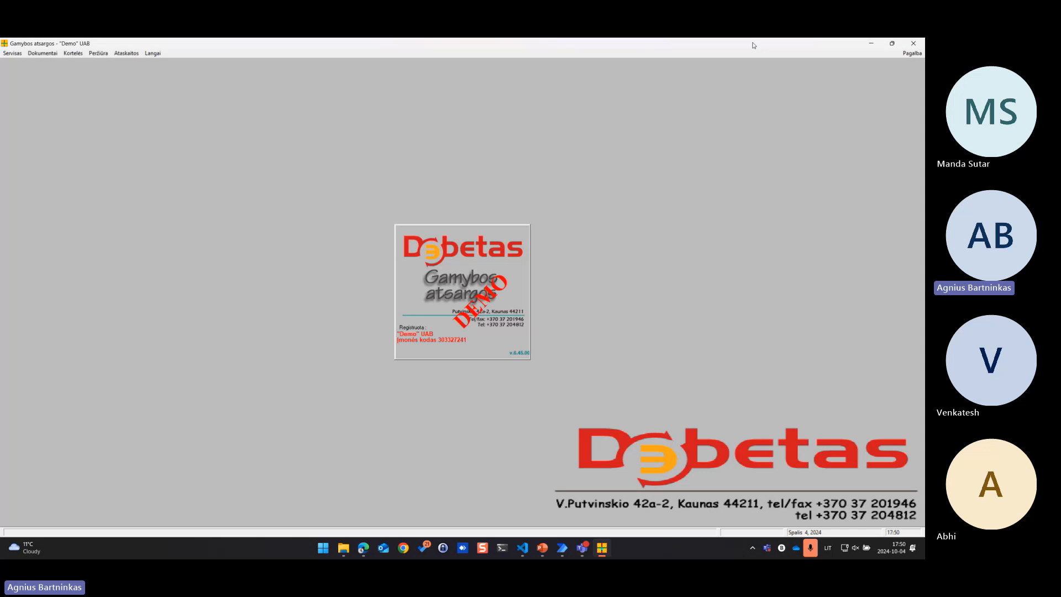
pyautogui.click(43, 53)
pyautogui.click(88, 62)
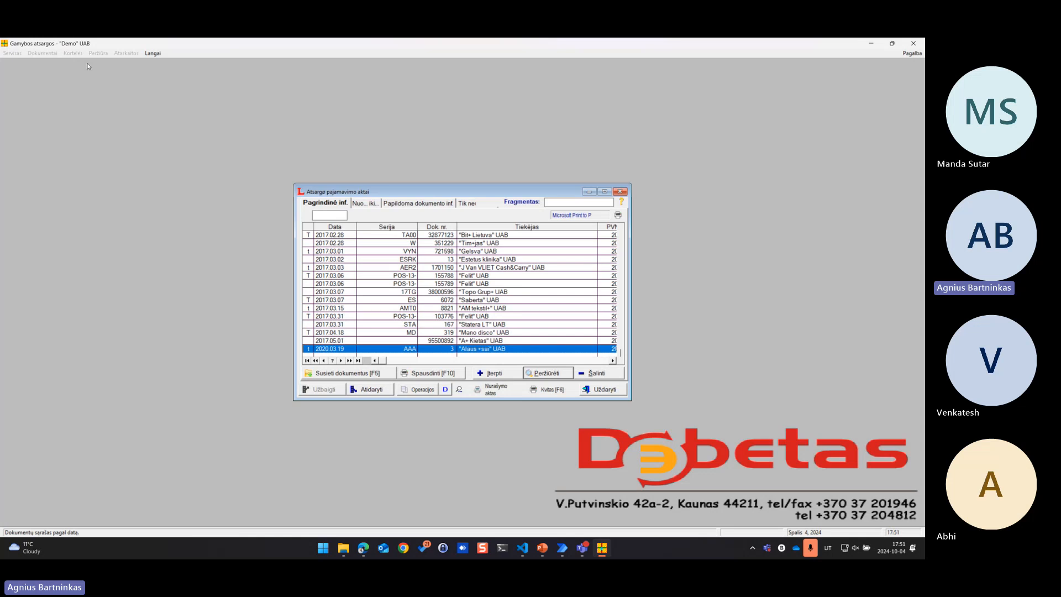
pyautogui.click(495, 374)
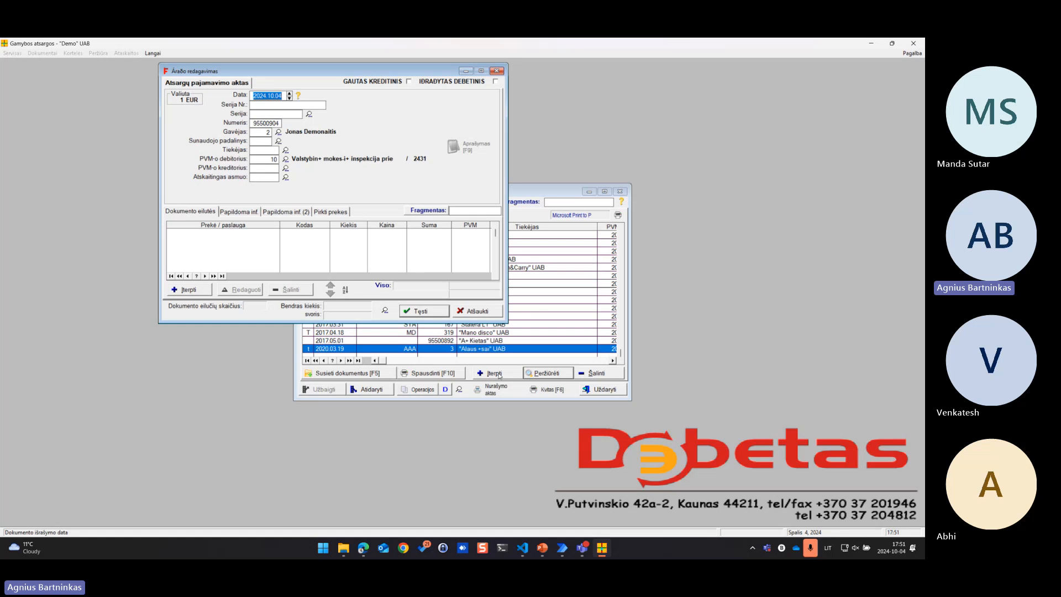
# Search the supplier list for FAKE SCAM CORP. and select Fake Scam Corp. as the receipt's supplier
pyautogui.click(285, 150)
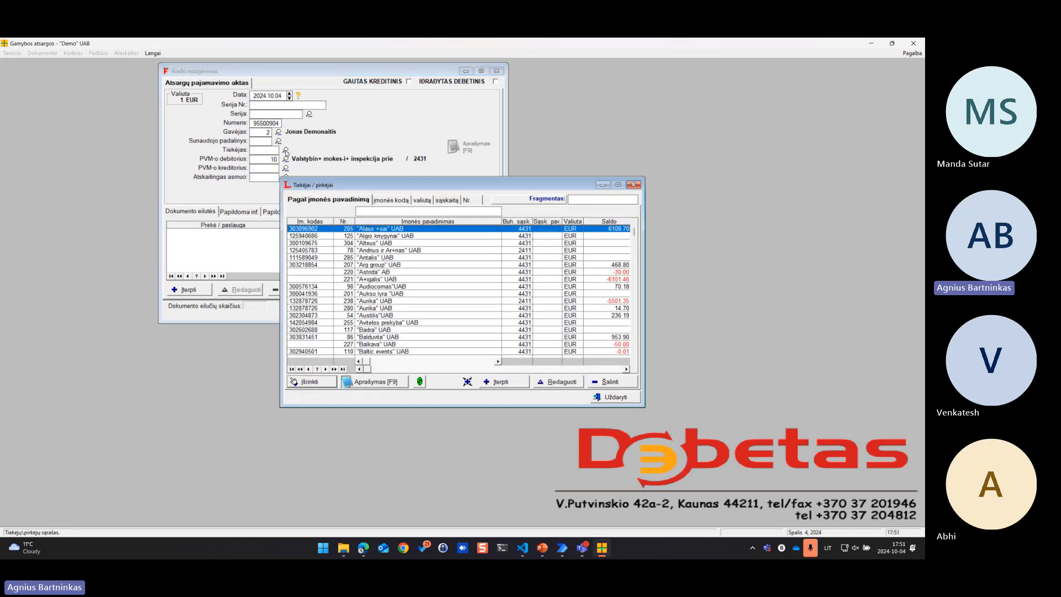
pyautogui.click(601, 199)
pyautogui.write('FAKE SCAM CORP.')
pyautogui.press('Return')
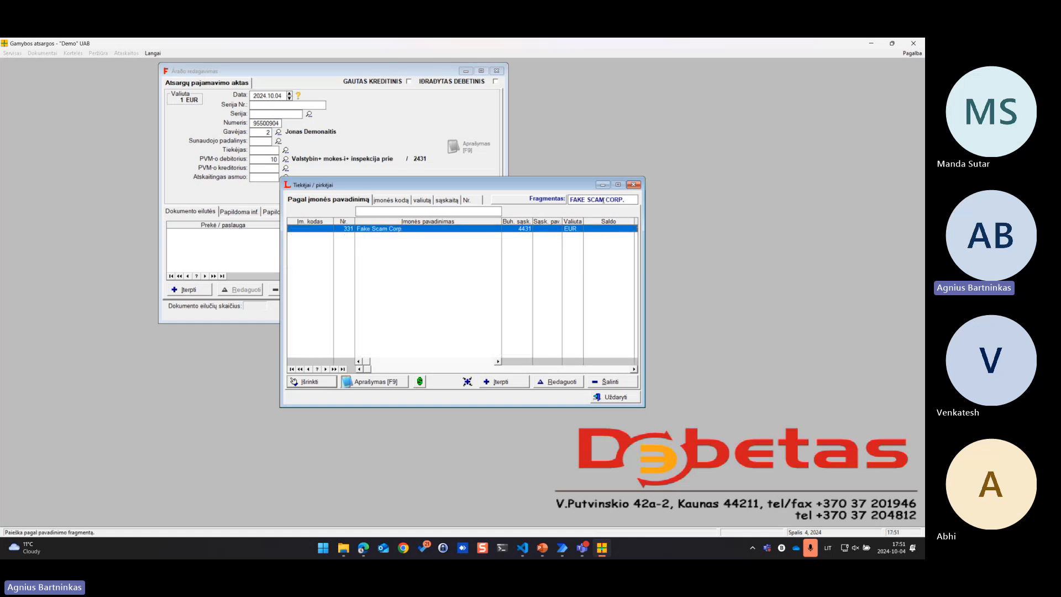
pyautogui.click(310, 382)
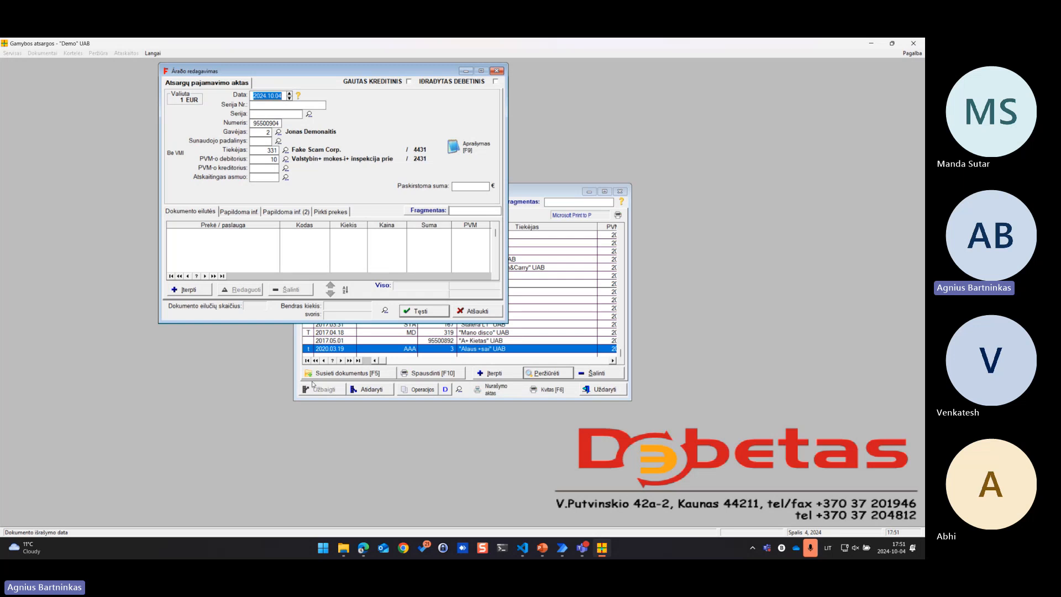
# Set the receipt's date to 2024.08.17 and its series number to FSC0017938
pyautogui.write('2024.08.17')
pyautogui.click(287, 105)
pyautogui.write('FSC0017938')
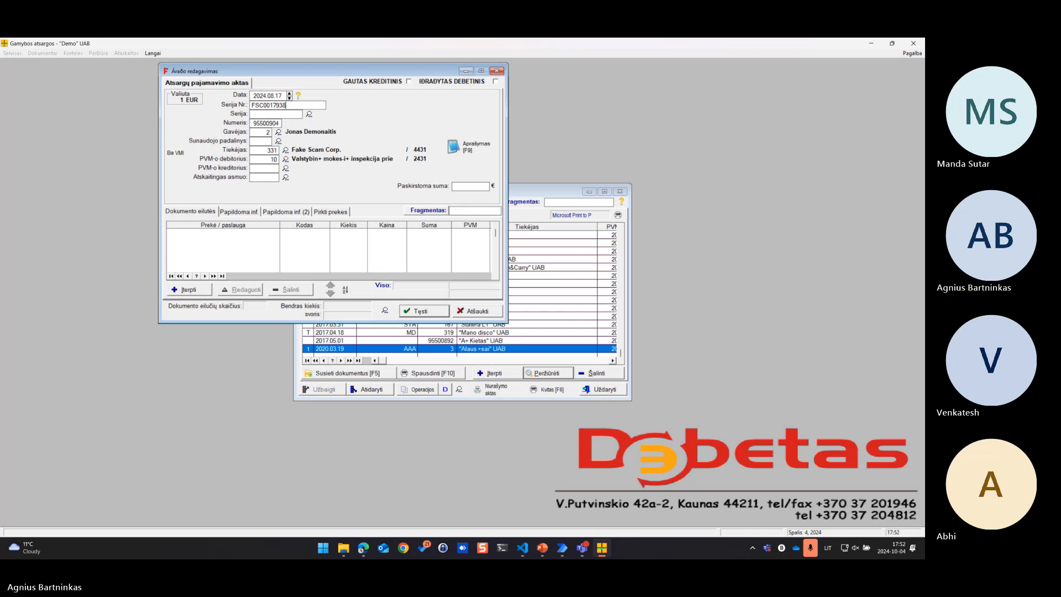
# Add a document line, create a new item named "Our company does not exist" with the unit komp, and select it for the line
pyautogui.click(190, 290)
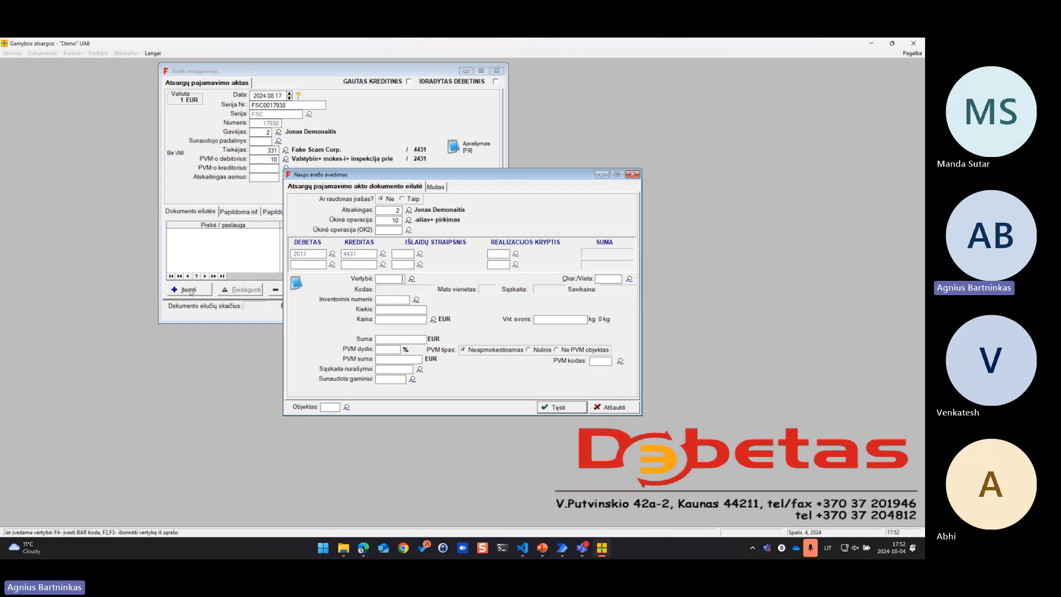
pyautogui.click(411, 280)
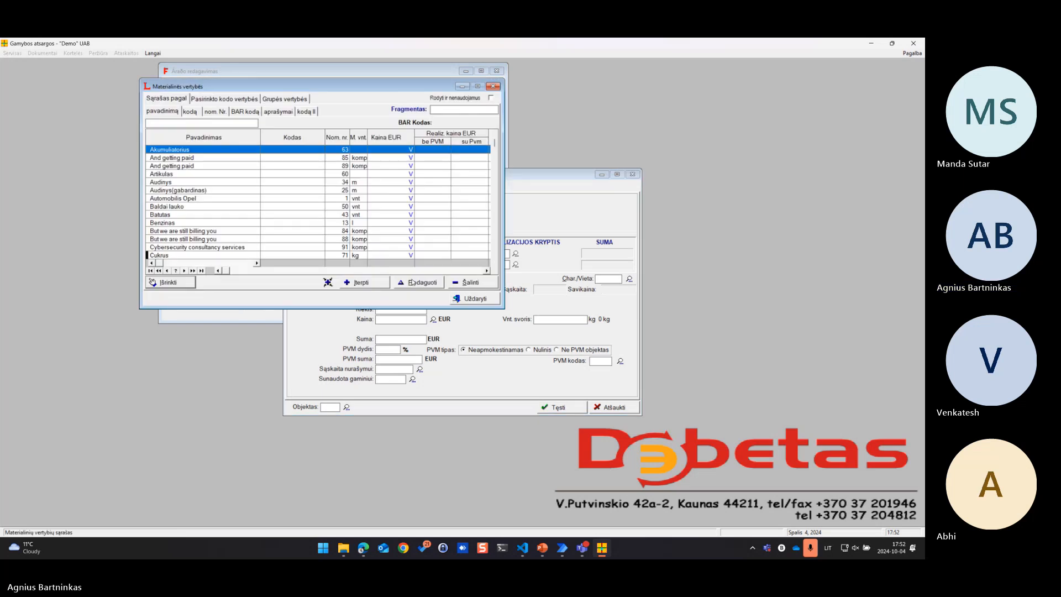
pyautogui.click(362, 282)
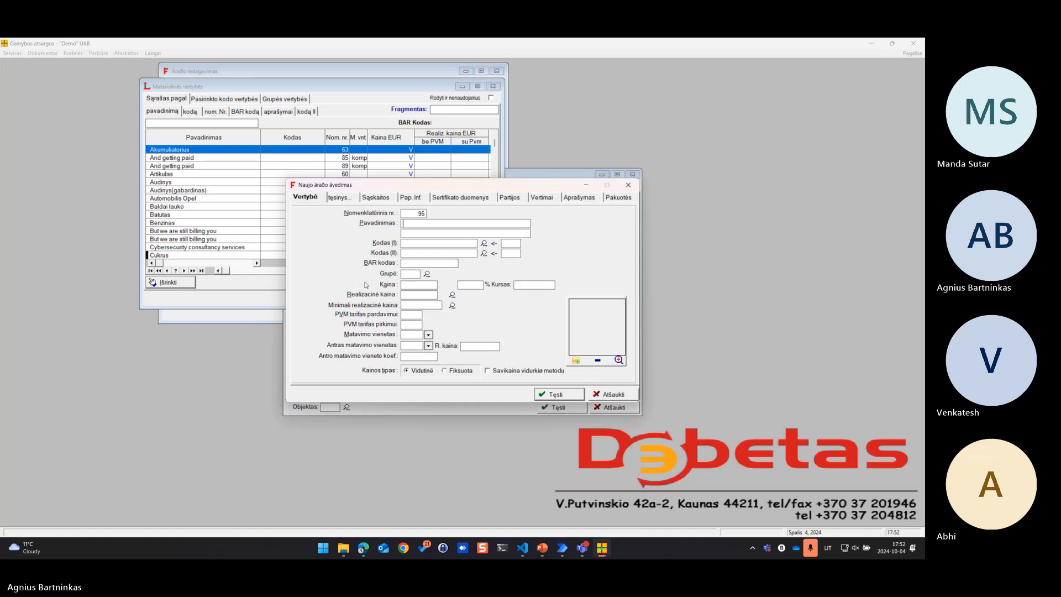
pyautogui.click(467, 224)
pyautogui.write('Our company does not exist')
pyautogui.click(412, 334)
pyautogui.write('komp')
pyautogui.click(559, 394)
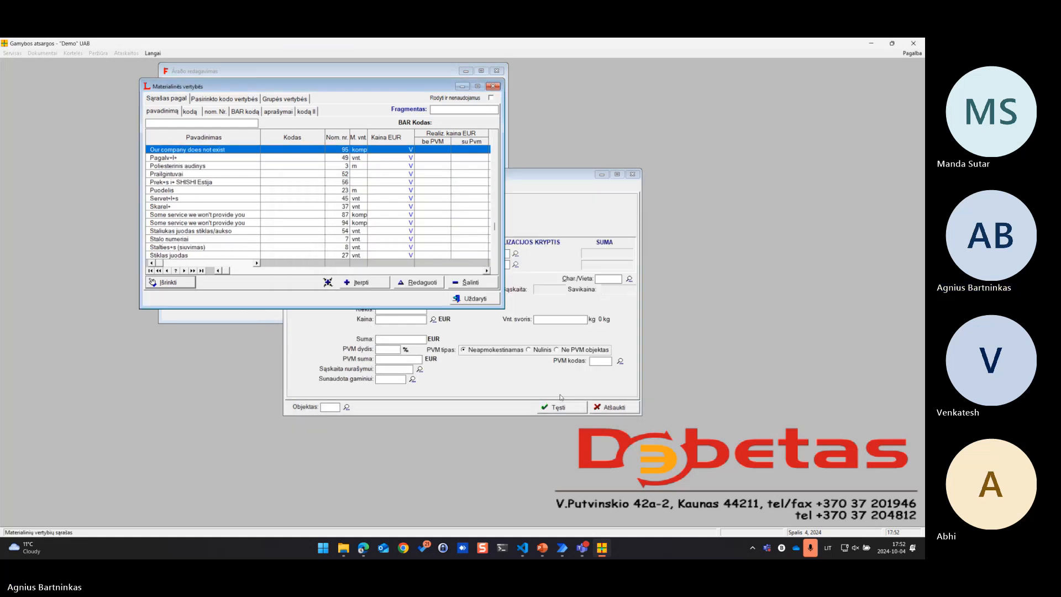
pyautogui.click(171, 284)
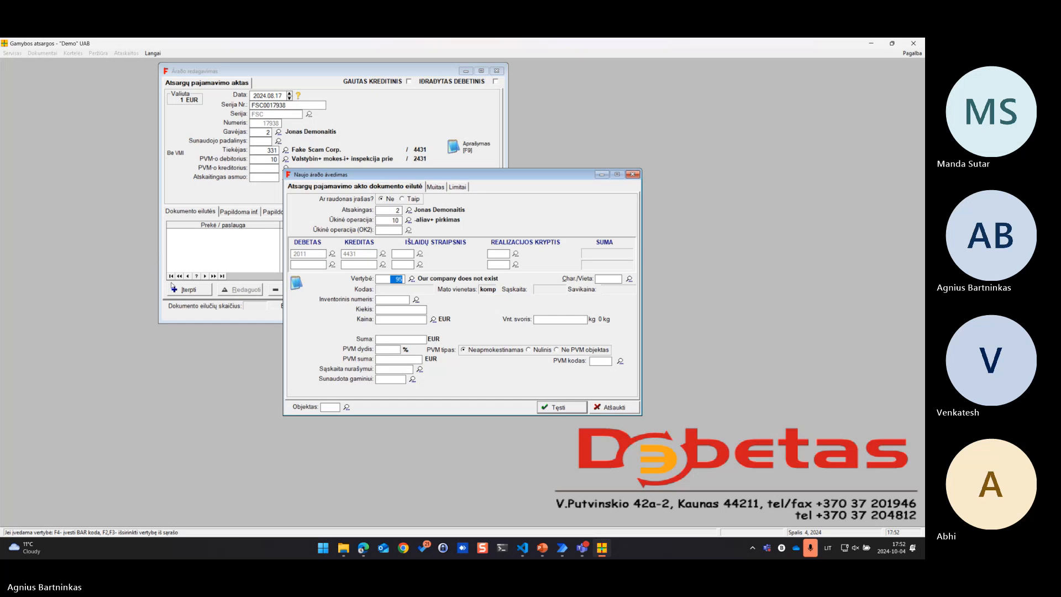
# Set the line's quantity to 23 and its price to 15000 EUR, and save the line to the receipt
pyautogui.click(401, 309)
pyautogui.write('23')
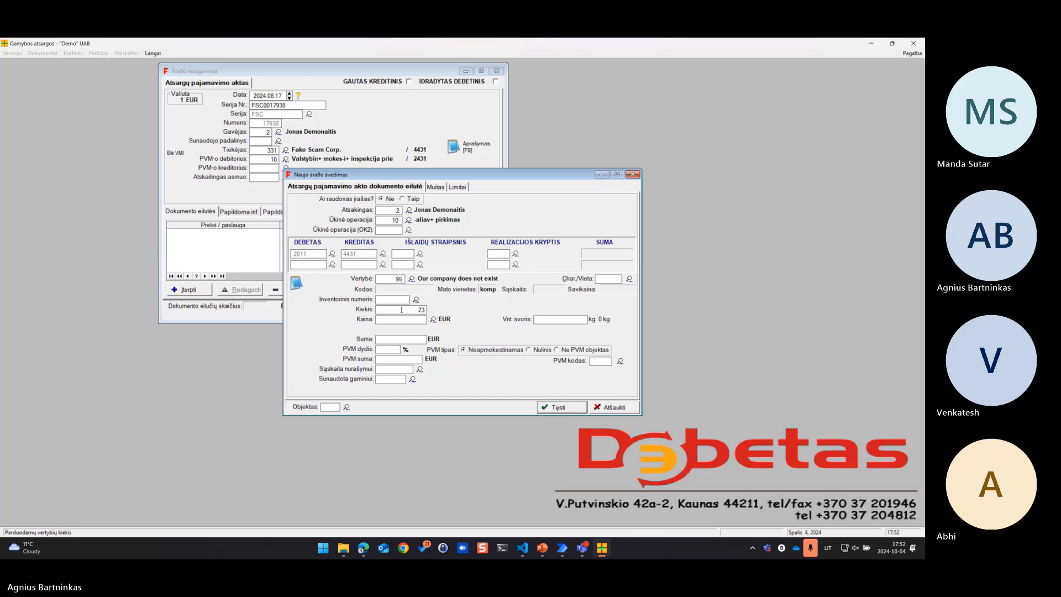
pyautogui.press('Return')
pyautogui.write('15000')
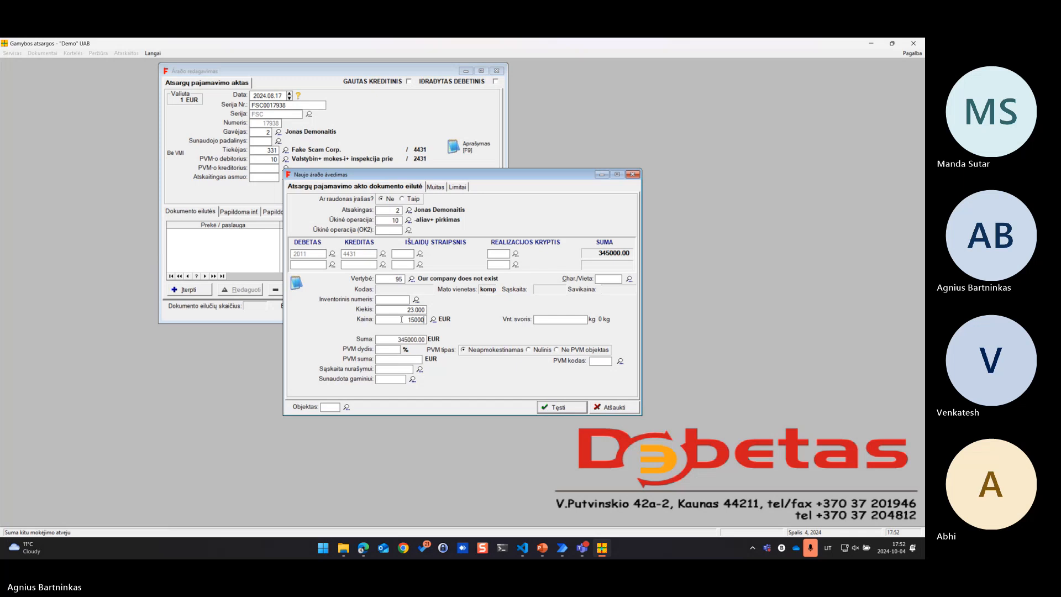
pyautogui.press('Return')
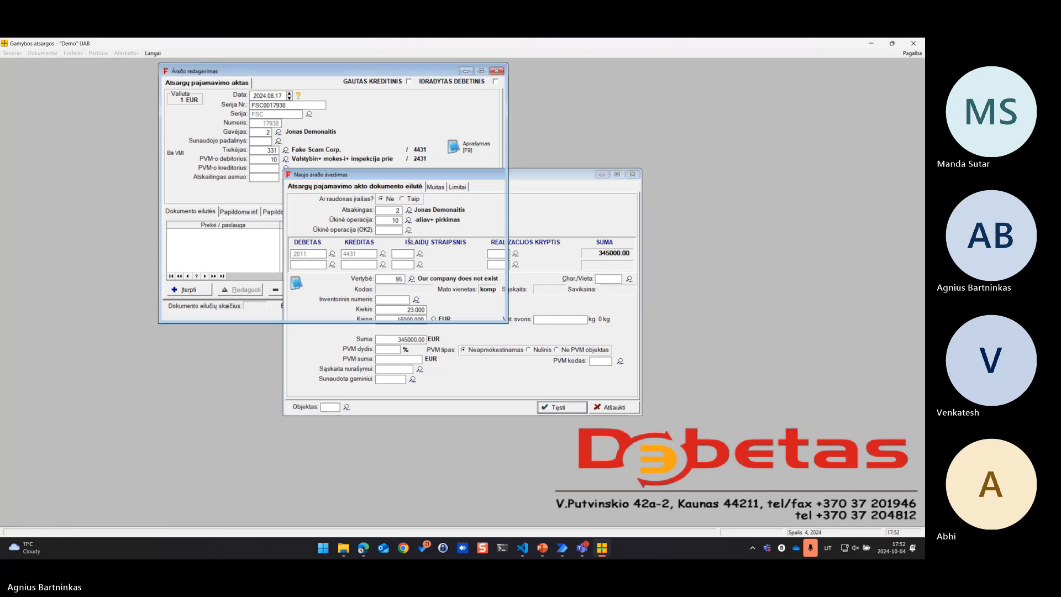
pyautogui.click(563, 410)
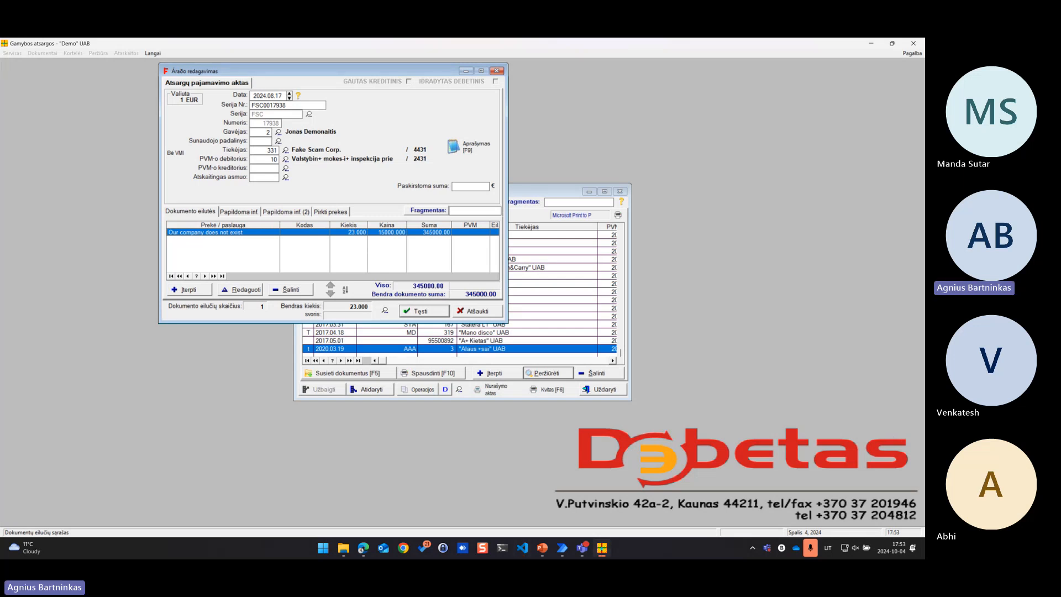
# Add a second document line, create a new item named "But we are still billing you" with the unit komp, and select it for the line
pyautogui.press('Insert')
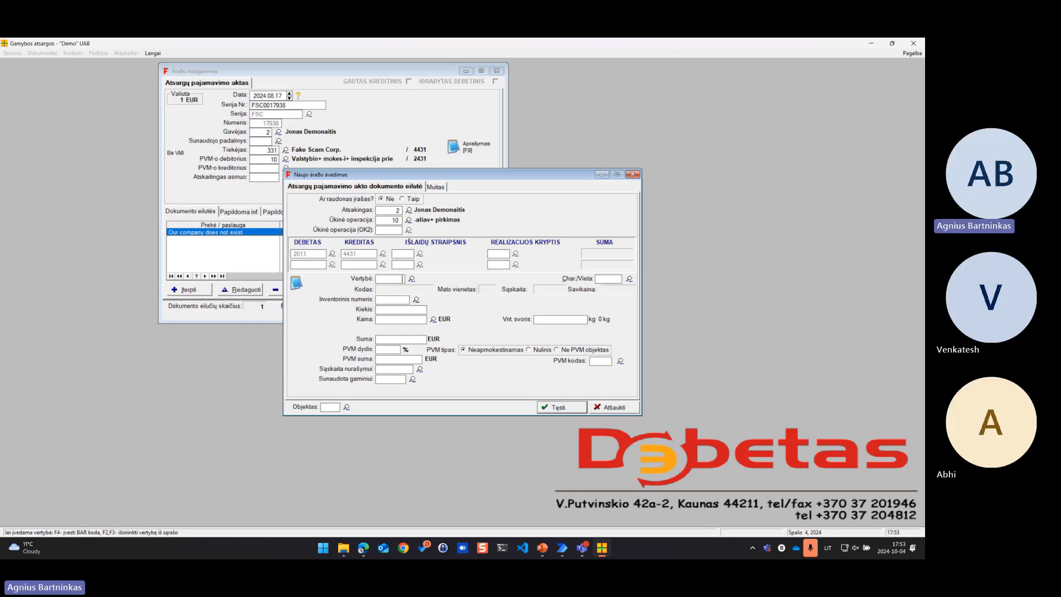
pyautogui.click(411, 279)
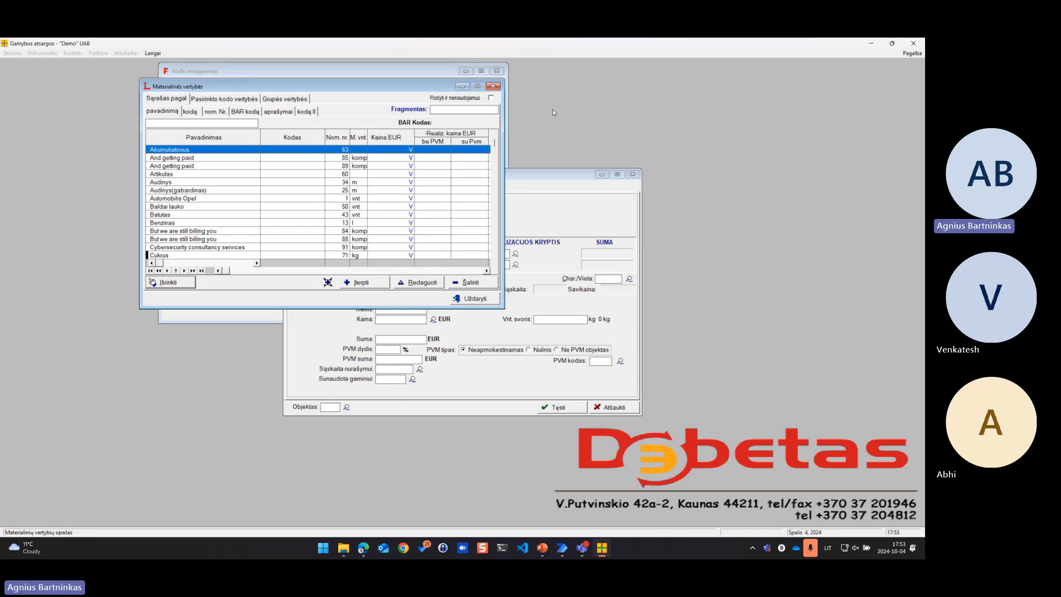
pyautogui.click(360, 282)
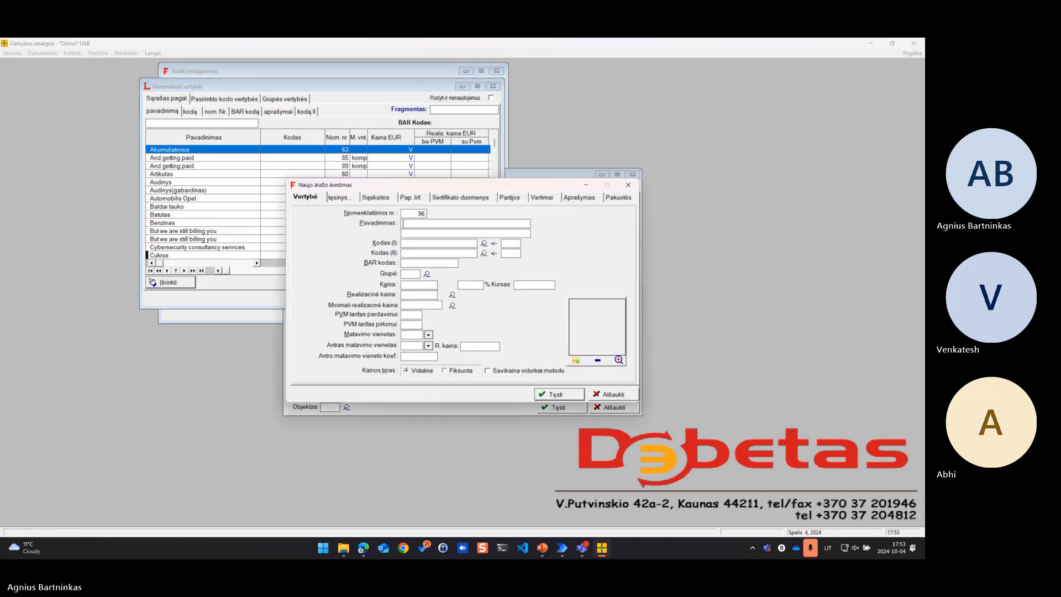
pyautogui.write('But we are still billing you')
pyautogui.click(410, 334)
pyautogui.write('komp')
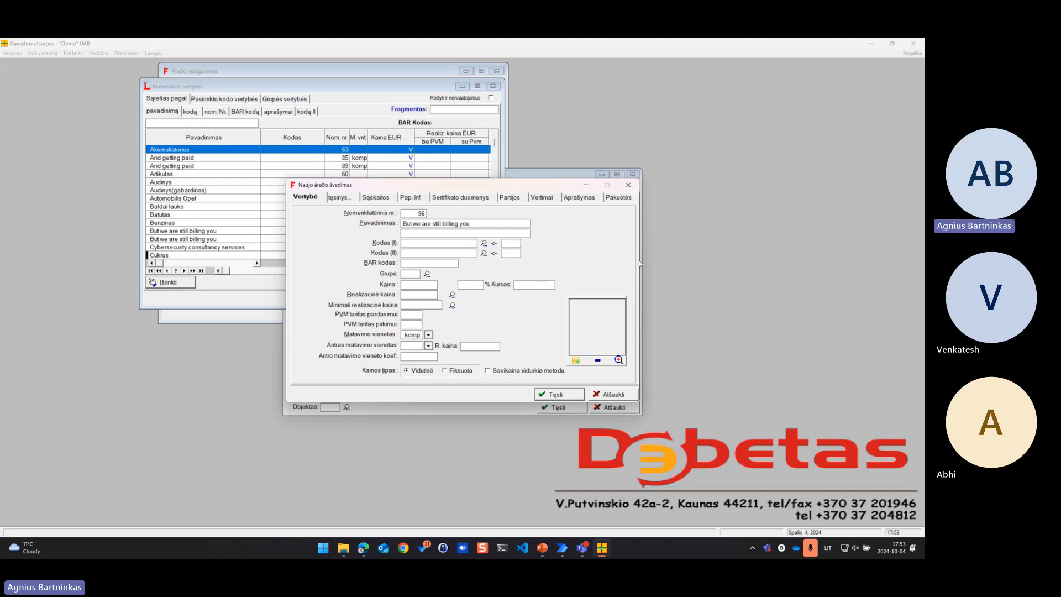
pyautogui.click(558, 394)
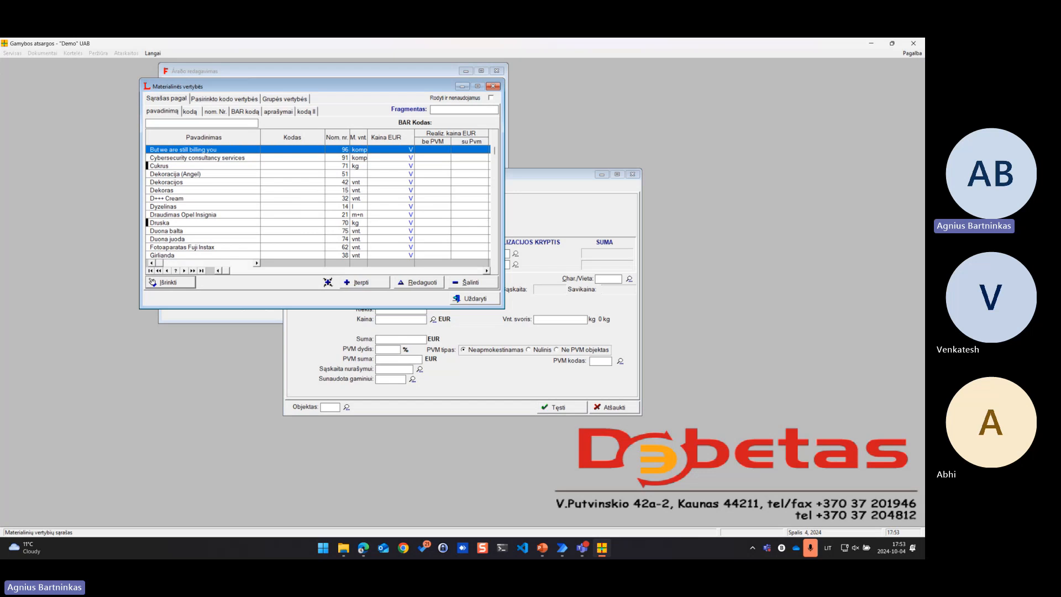
pyautogui.click(171, 282)
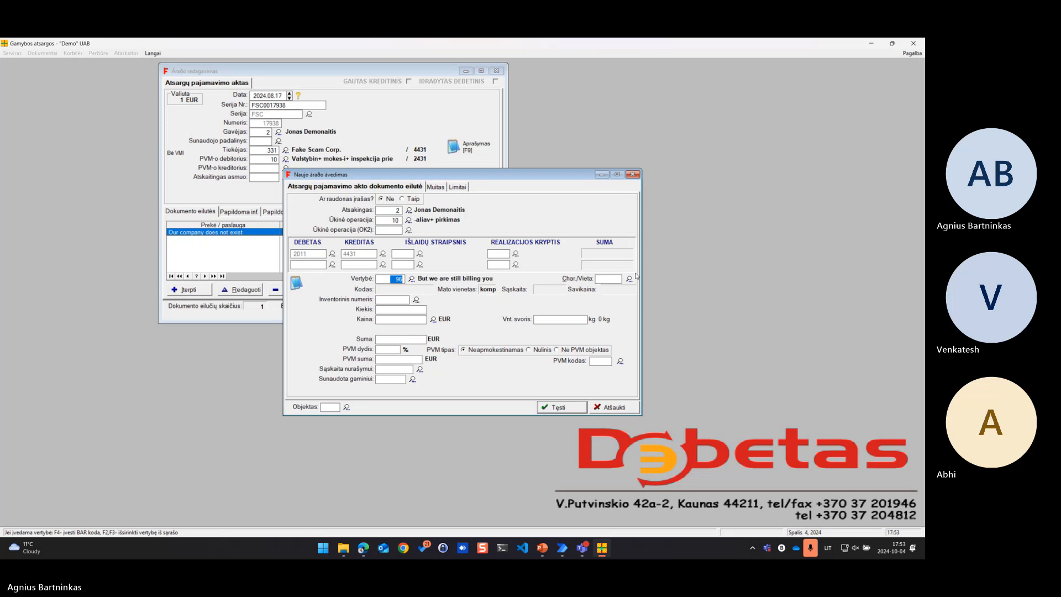
# Set the line's quantity to 32 and its price to 17000 EUR, and save the line to the receipt
pyautogui.click(402, 310)
pyautogui.write('32')
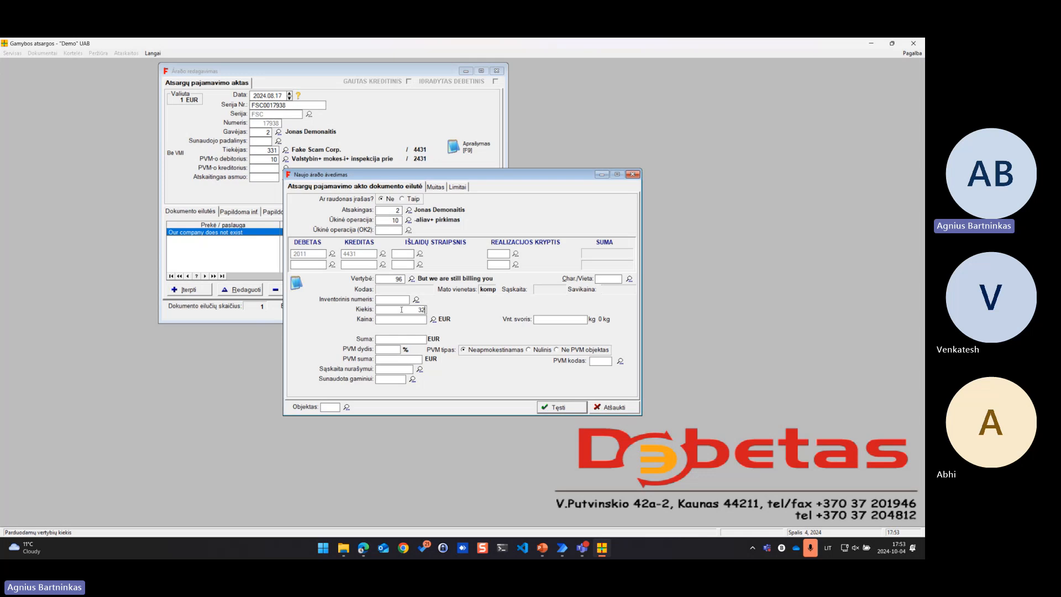
pyautogui.press('Return')
pyautogui.write('17000')
pyautogui.click(561, 408)
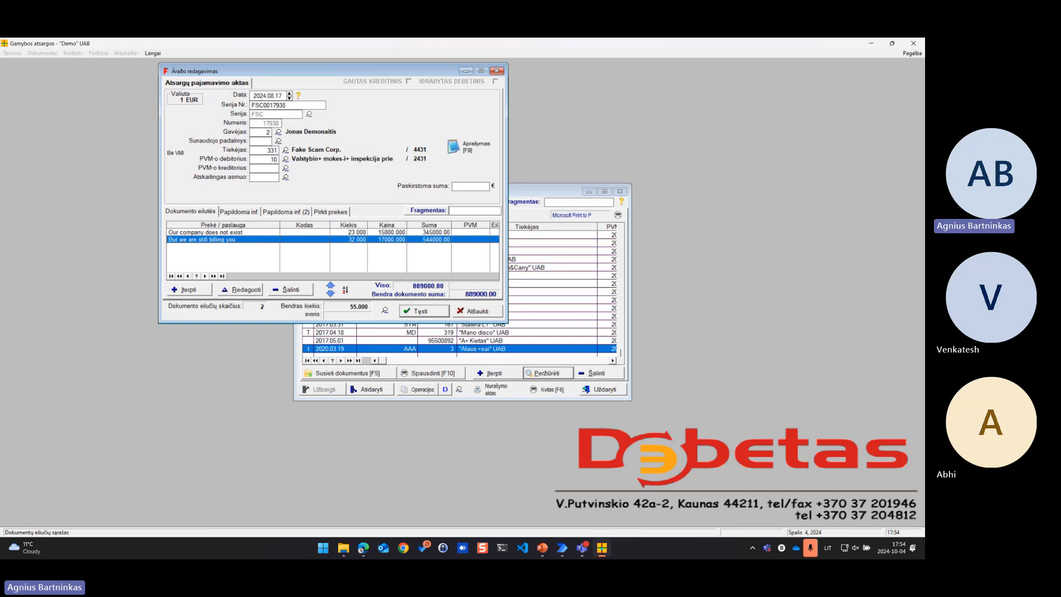
pyautogui.hotkey('alt', 'Tab')
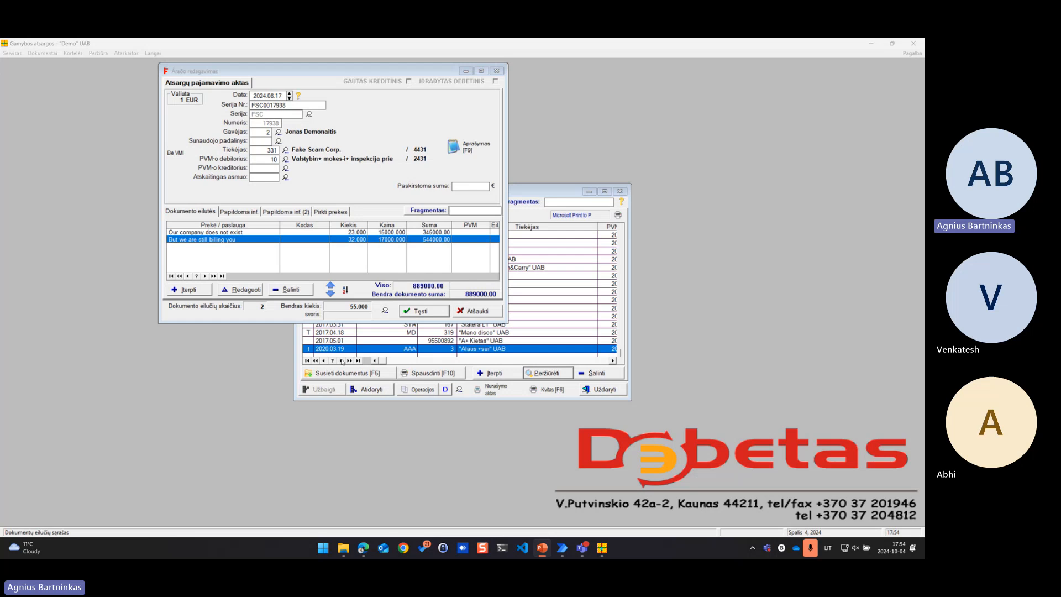
pyautogui.hotkey('alt', 'Tab')
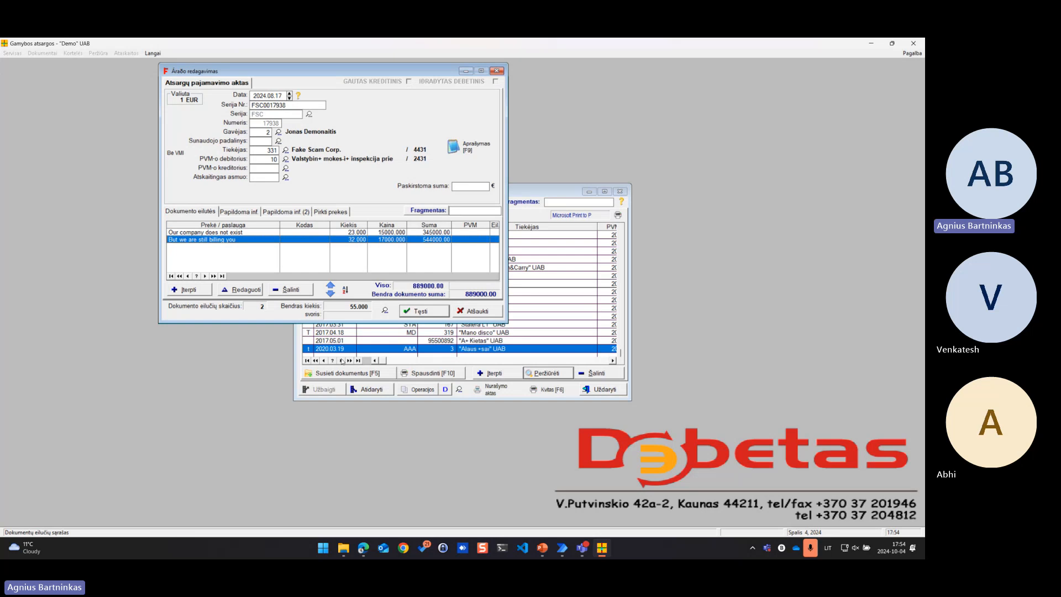
# Add a third document line, create a new item named "And getting paid" with the unit komp, and select it for the line
pyautogui.click(189, 290)
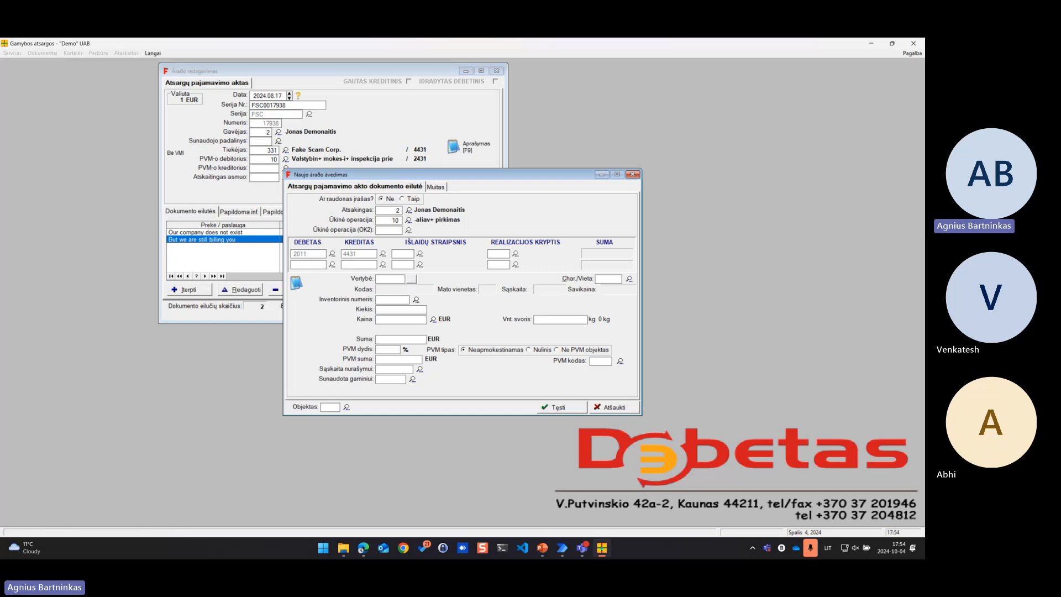
pyautogui.click(411, 279)
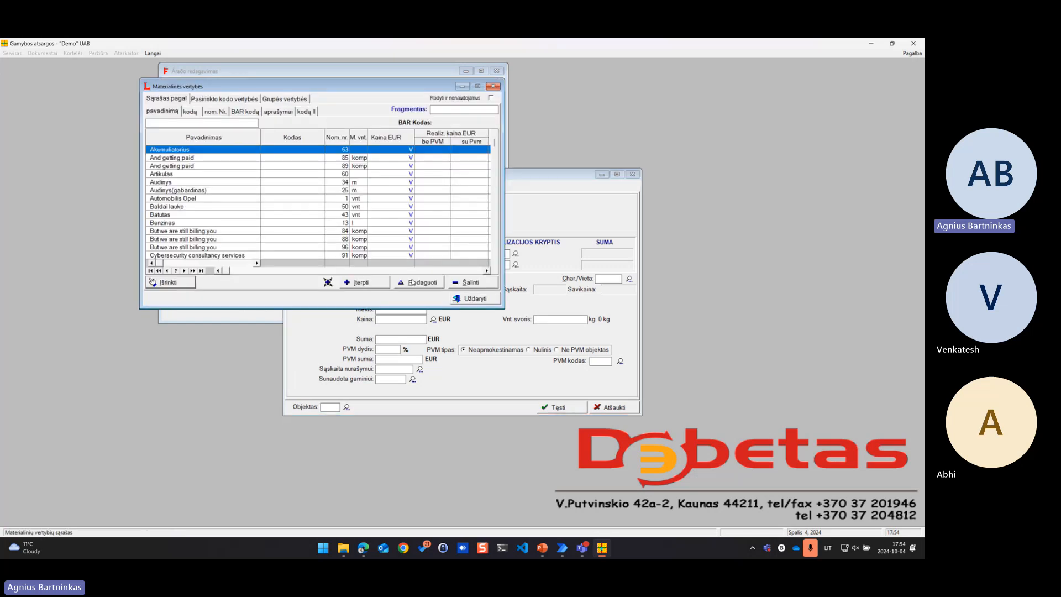
pyautogui.click(365, 284)
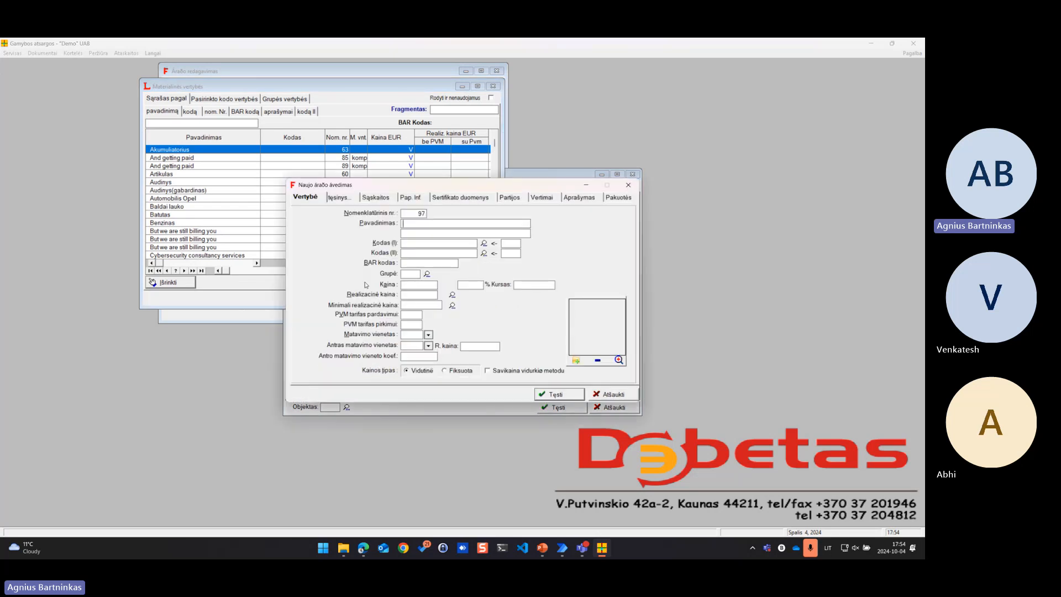
pyautogui.click(466, 223)
pyautogui.write('And getting paid')
pyautogui.write('komp')
pyautogui.click(557, 394)
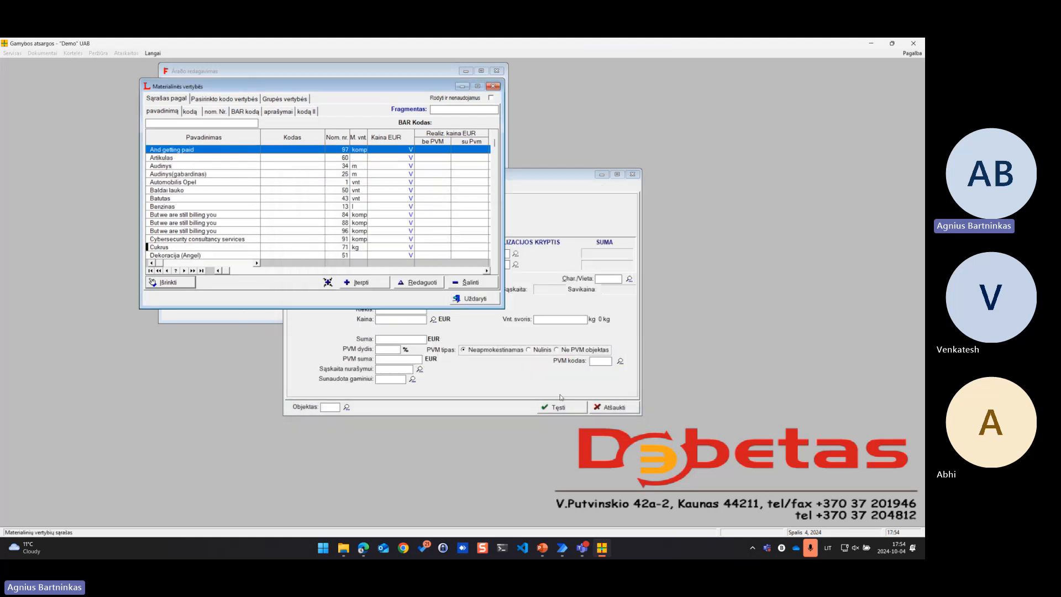
pyautogui.click(170, 283)
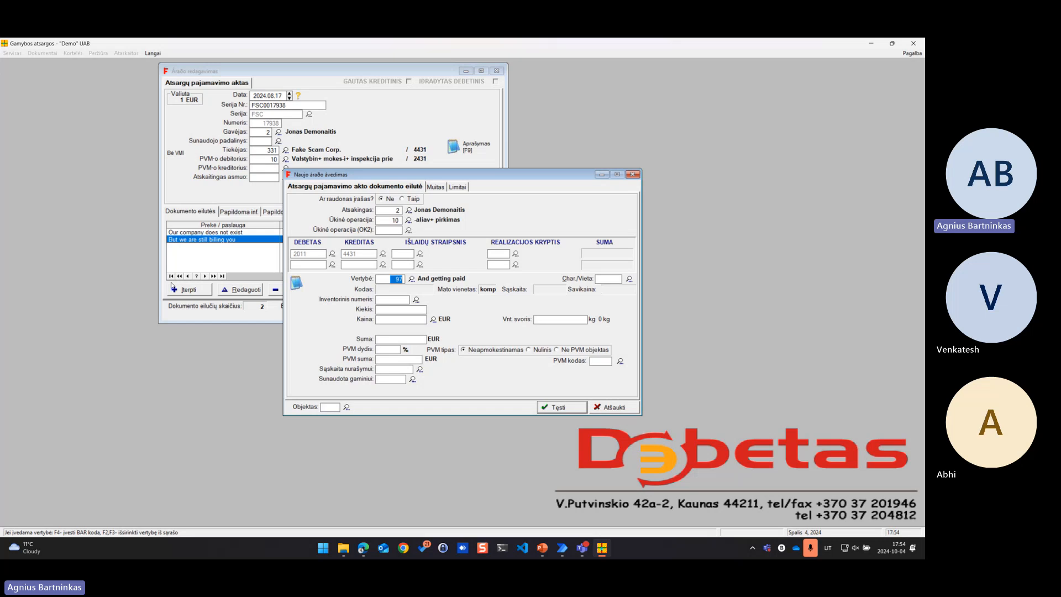
# Set the "And getting paid" line's quantity to 3 and its price to 123321 EUR, and save the line to the receipt
pyautogui.click(401, 310)
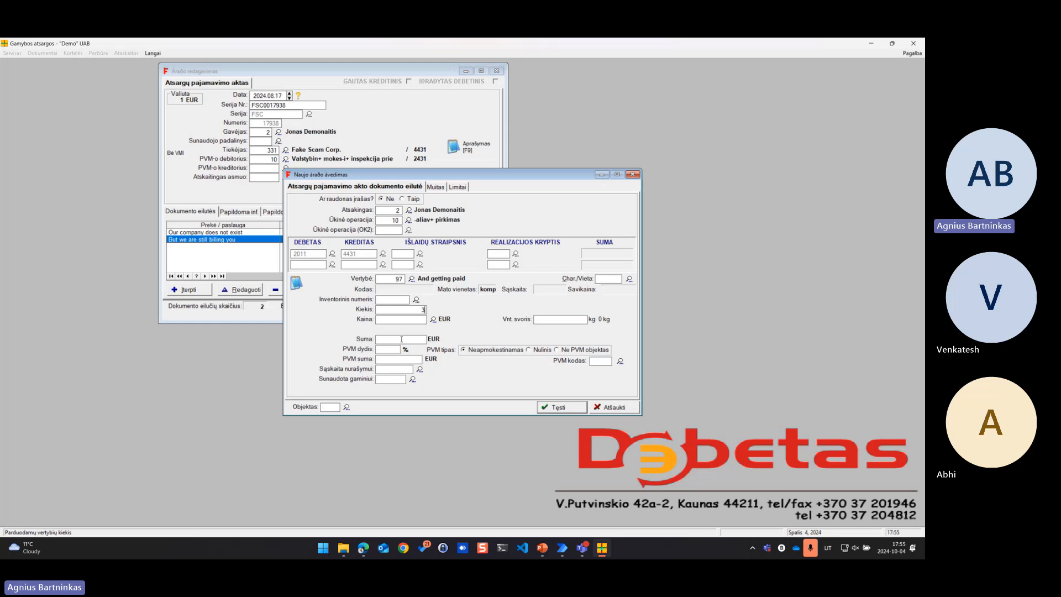
pyautogui.write('3')
pyautogui.press('Return')
pyautogui.write('123321')
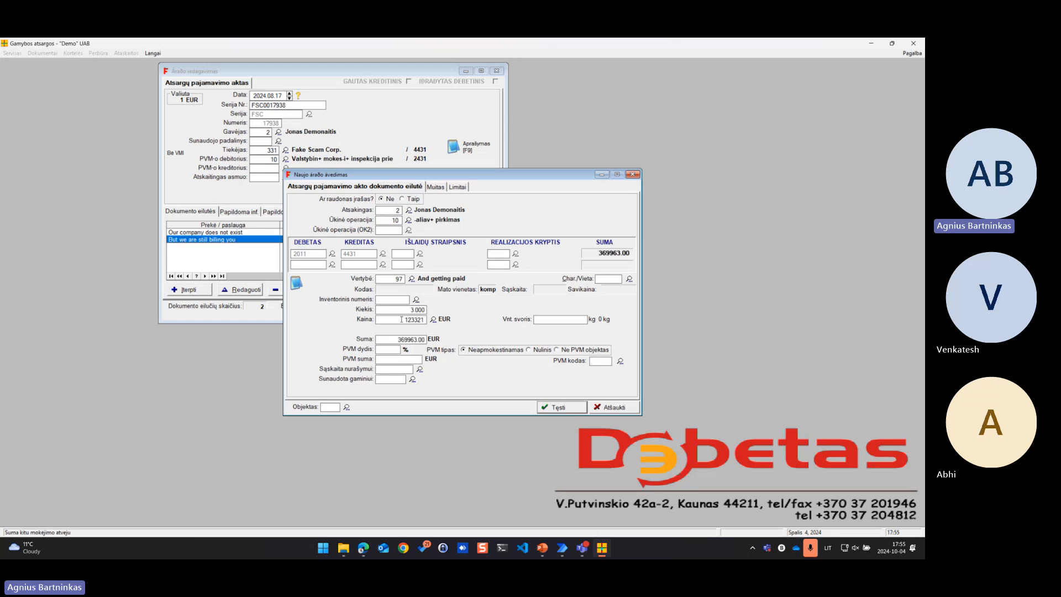
pyautogui.click(562, 406)
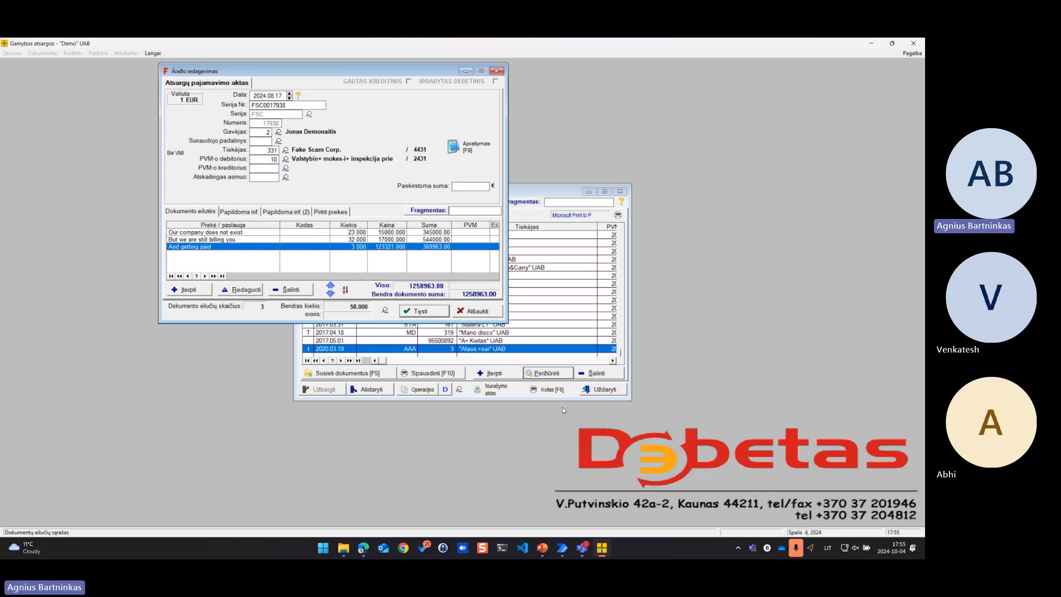
# Add a fourth document line, create a new item named "Haha" with the unit komp, and select it for the line
pyautogui.click(189, 290)
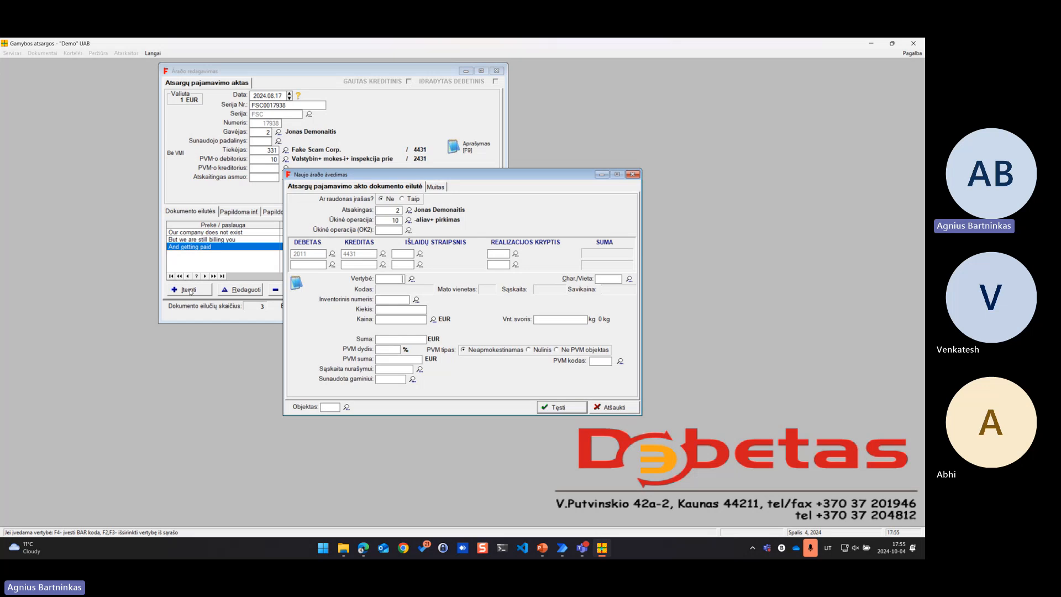
pyautogui.click(412, 279)
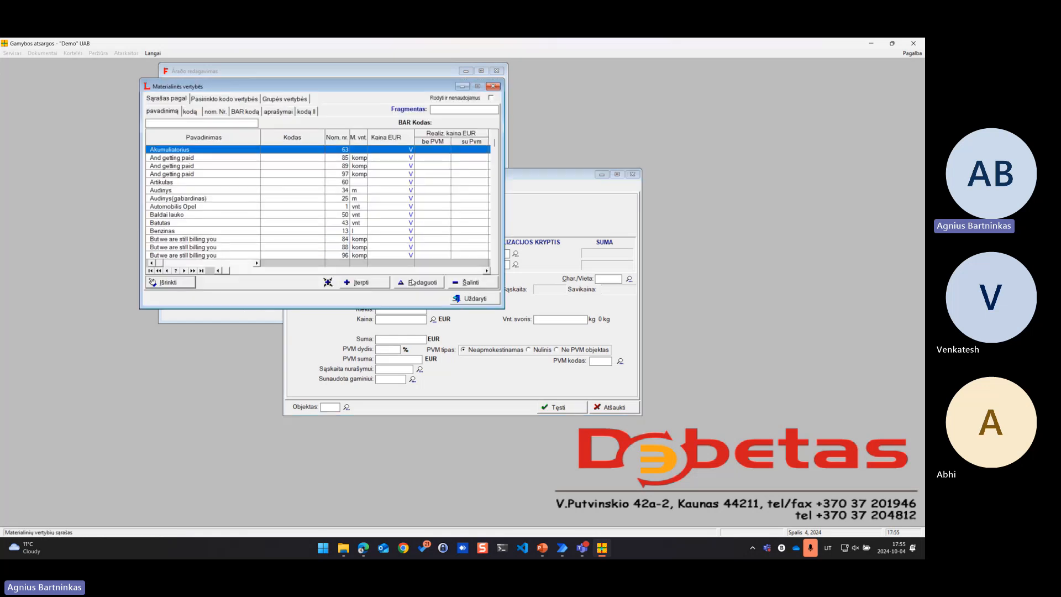
pyautogui.click(362, 283)
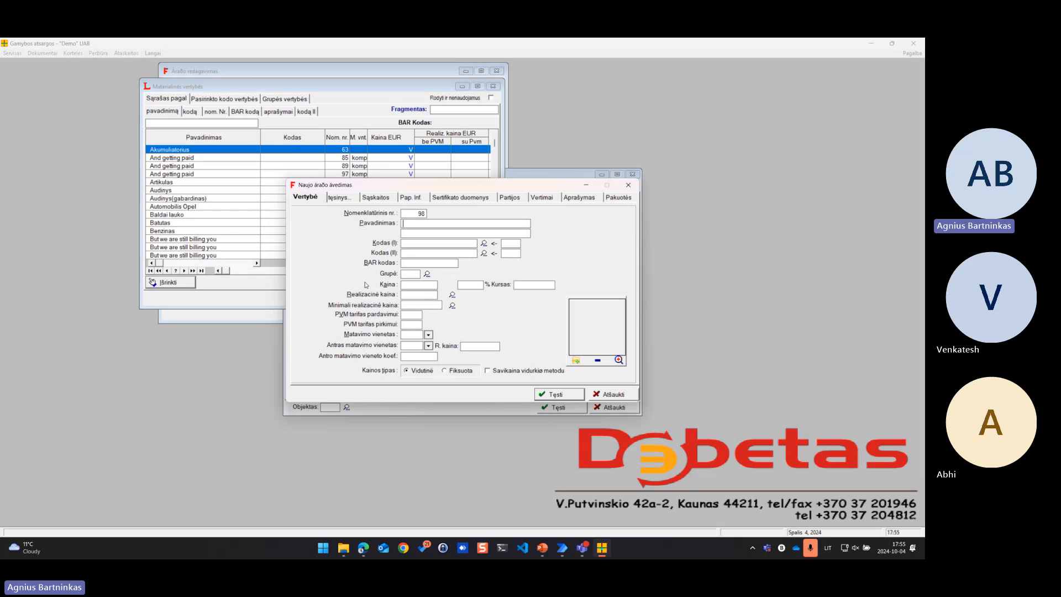
pyautogui.write('Haha')
pyautogui.write('komp')
pyautogui.click(560, 395)
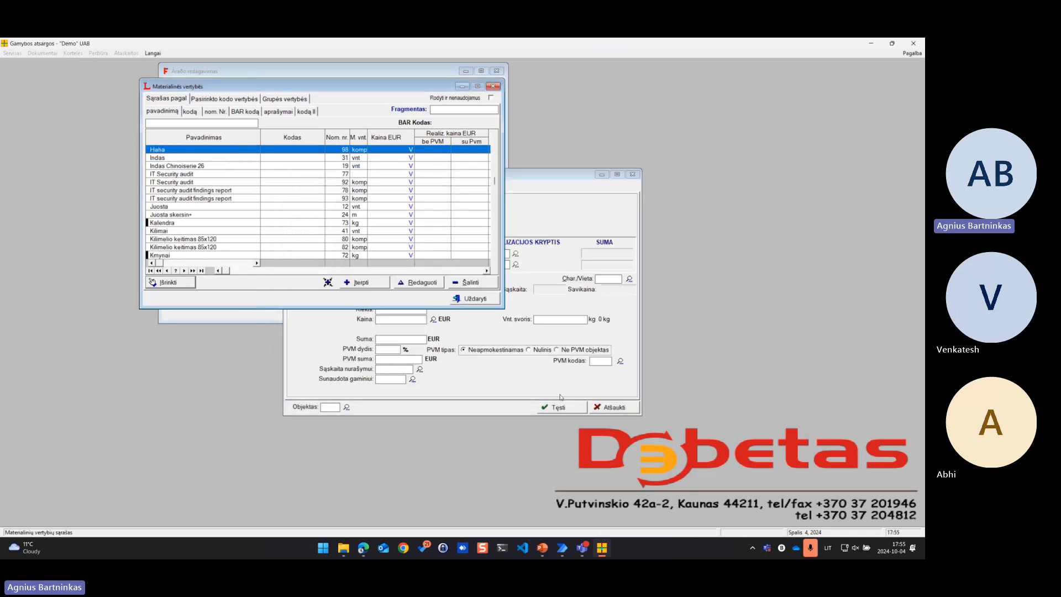
pyautogui.click(170, 283)
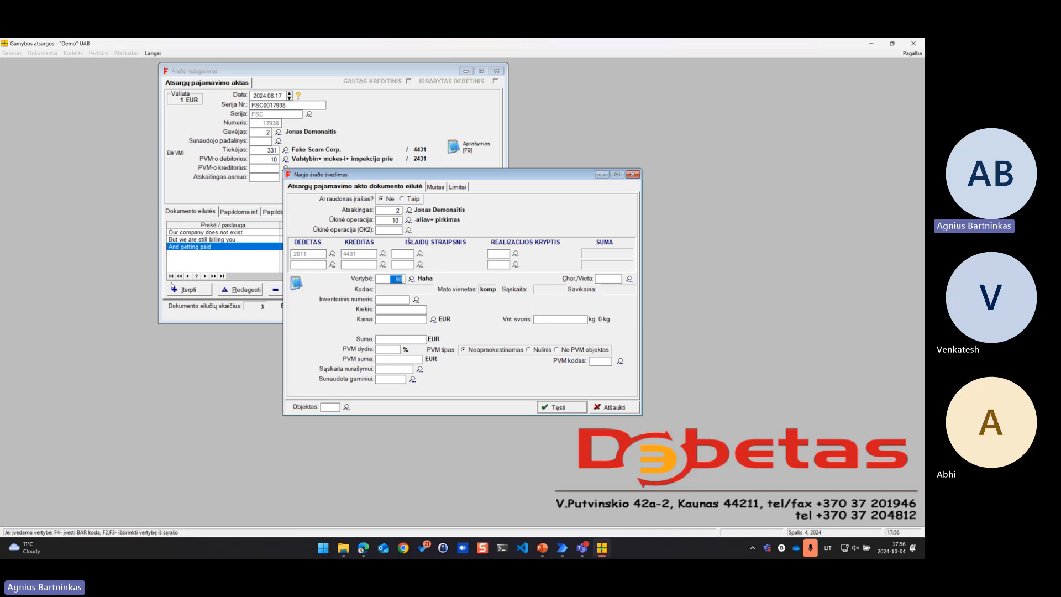
# Set the "Haha" line's quantity to 14 and its price to 8542 EUR, and save the line to the receipt
pyautogui.click(402, 310)
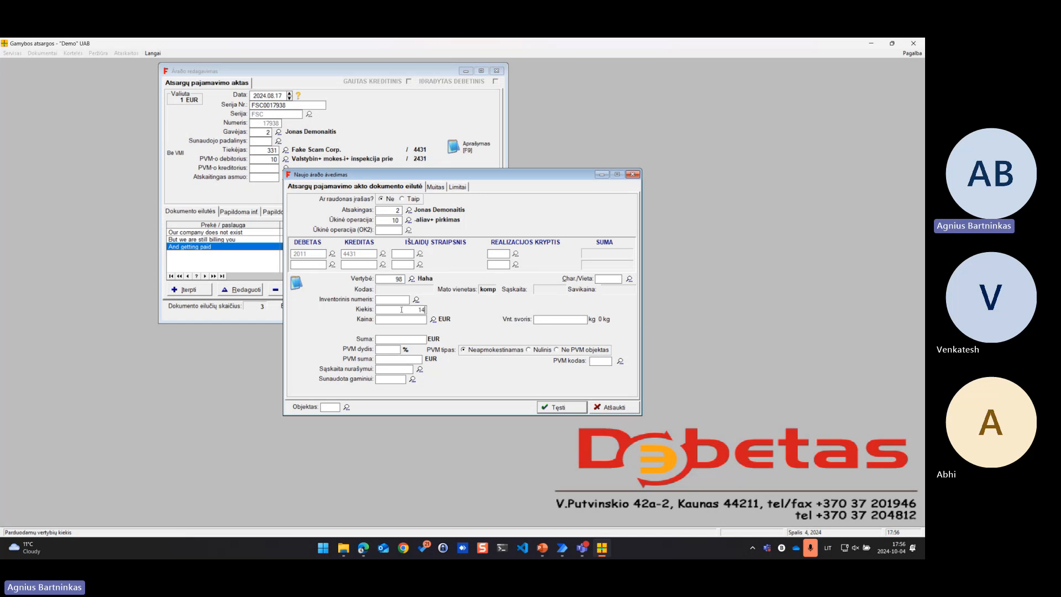
pyautogui.press('Return')
pyautogui.write('8542')
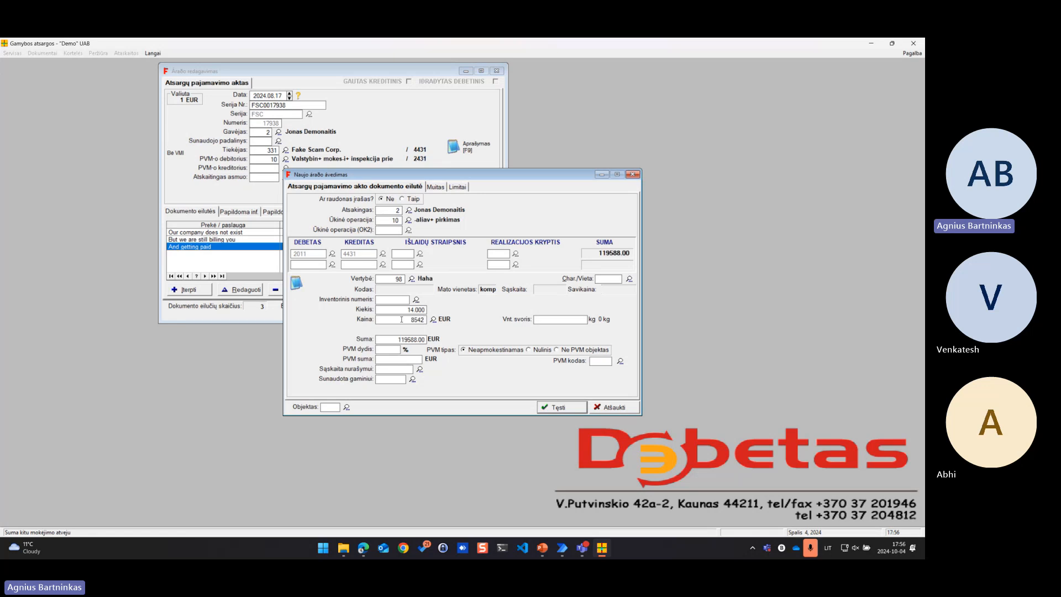
pyautogui.click(562, 408)
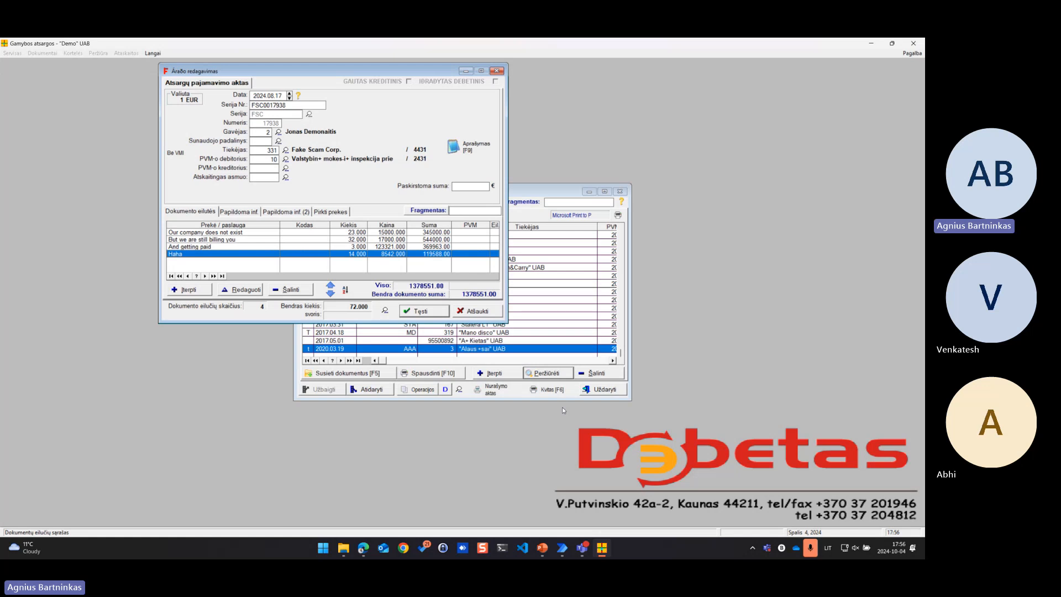
# Save the receipt with its processing left marked as not finished and its payment due date set to 2024.09.06
pyautogui.click(424, 311)
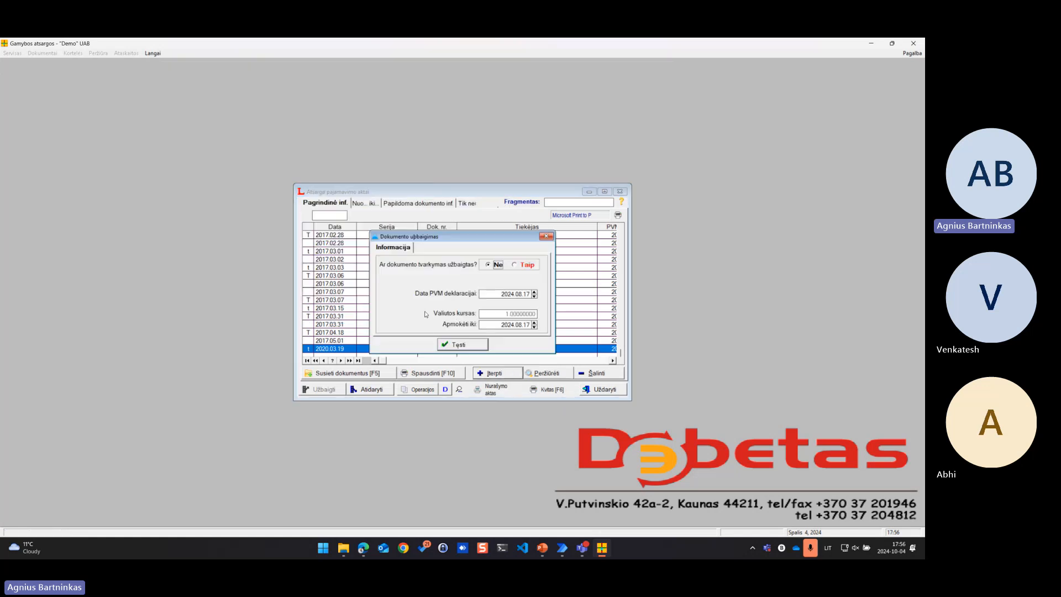
pyautogui.click(508, 324)
pyautogui.write('2024.09.06')
pyautogui.click(463, 345)
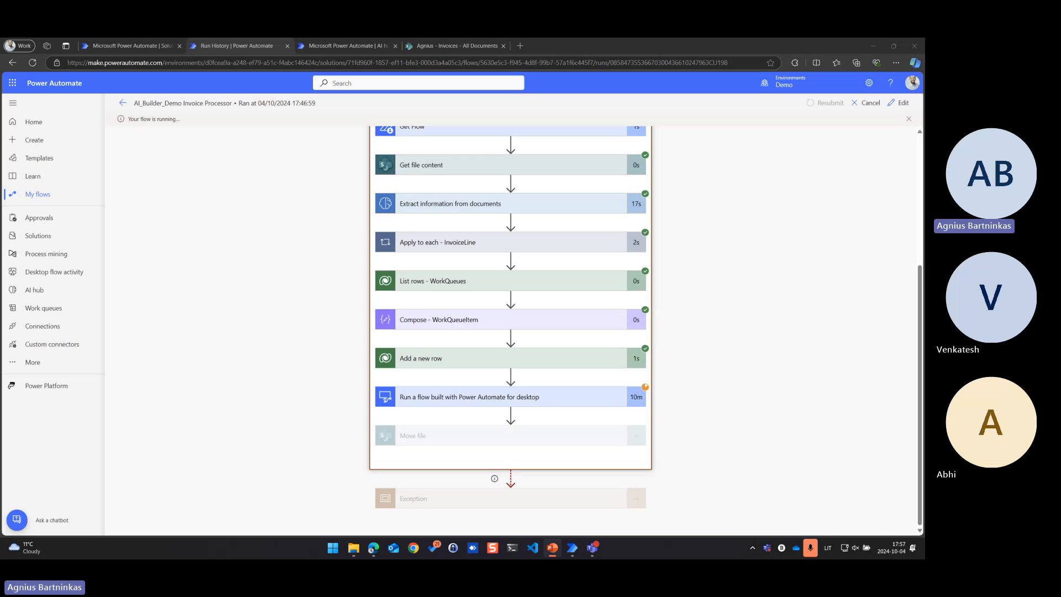
# Switch to PowerPoint and present the Key Takeaways slide
pyautogui.hotkey('shift', 'F5')
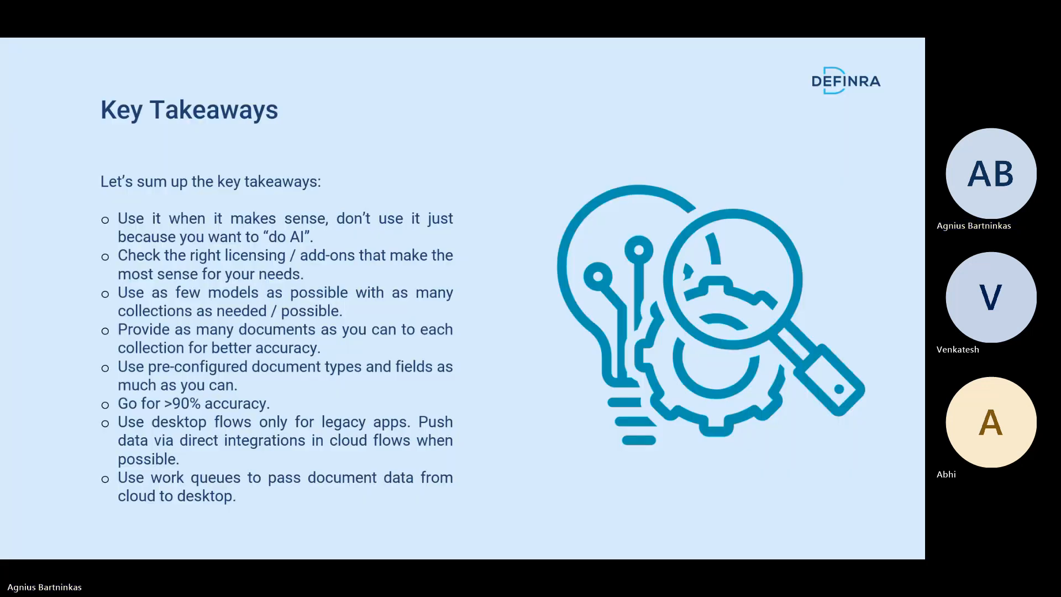